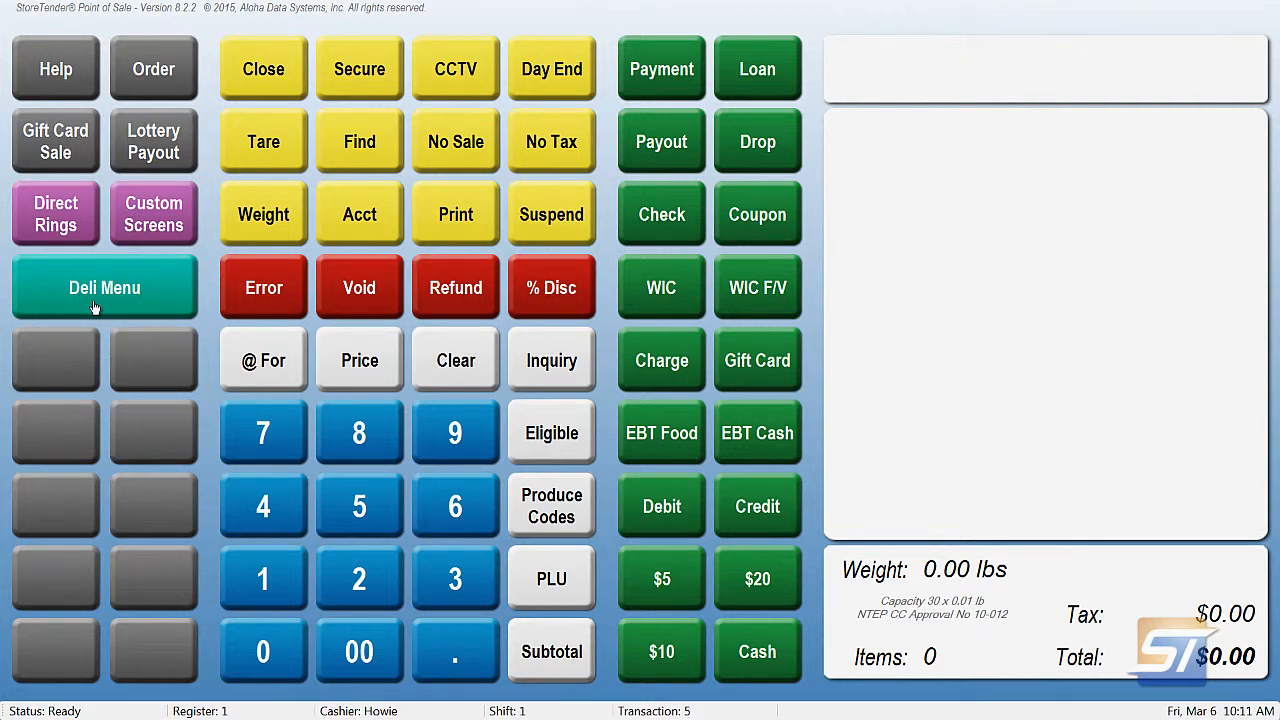
Close the point of sale and open the store's Screens setup in the Point of Sale Screen Designer
{"action": "left_click", "coordinate": [253, 66]}
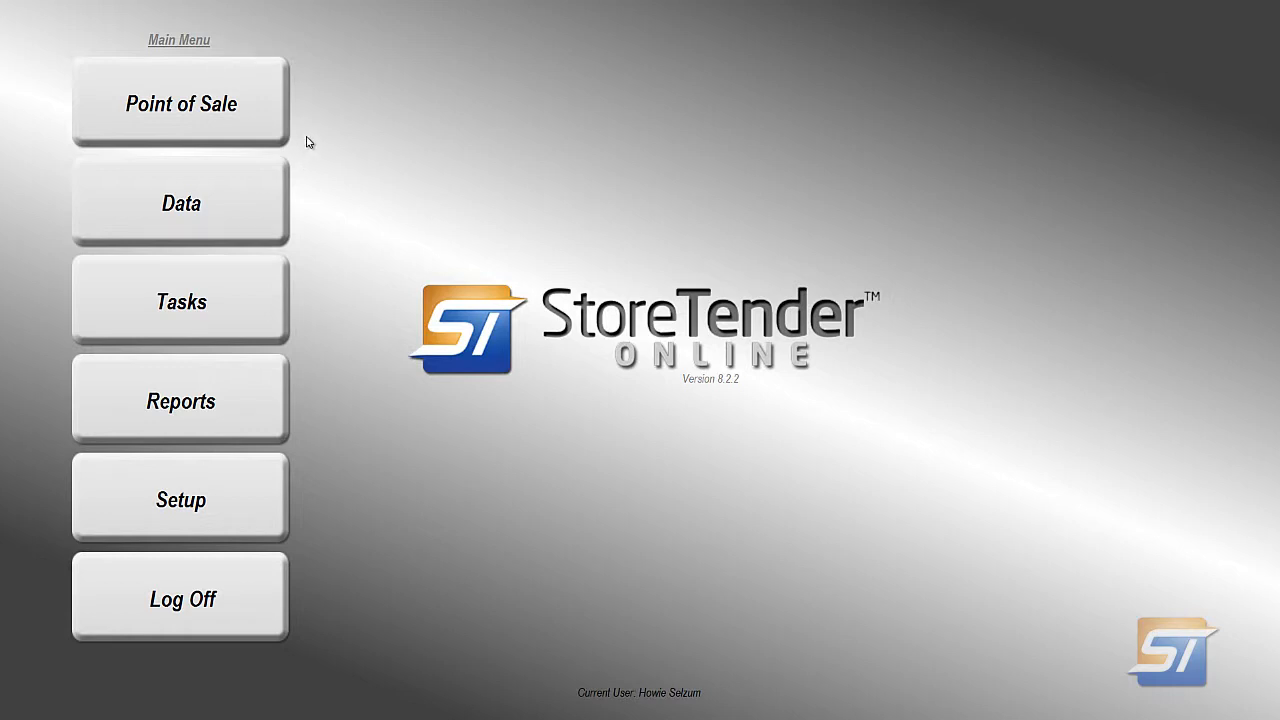
{"action": "left_click", "coordinate": [185, 491]}
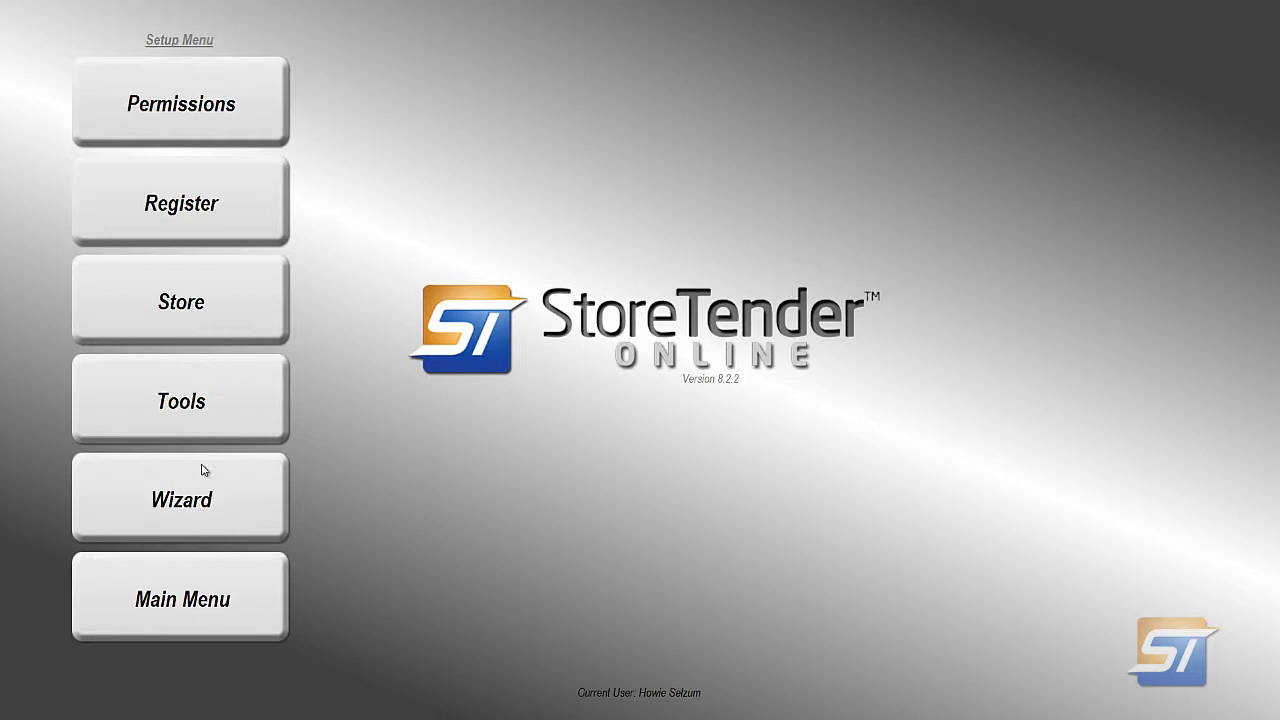
{"action": "left_click", "coordinate": [259, 315]}
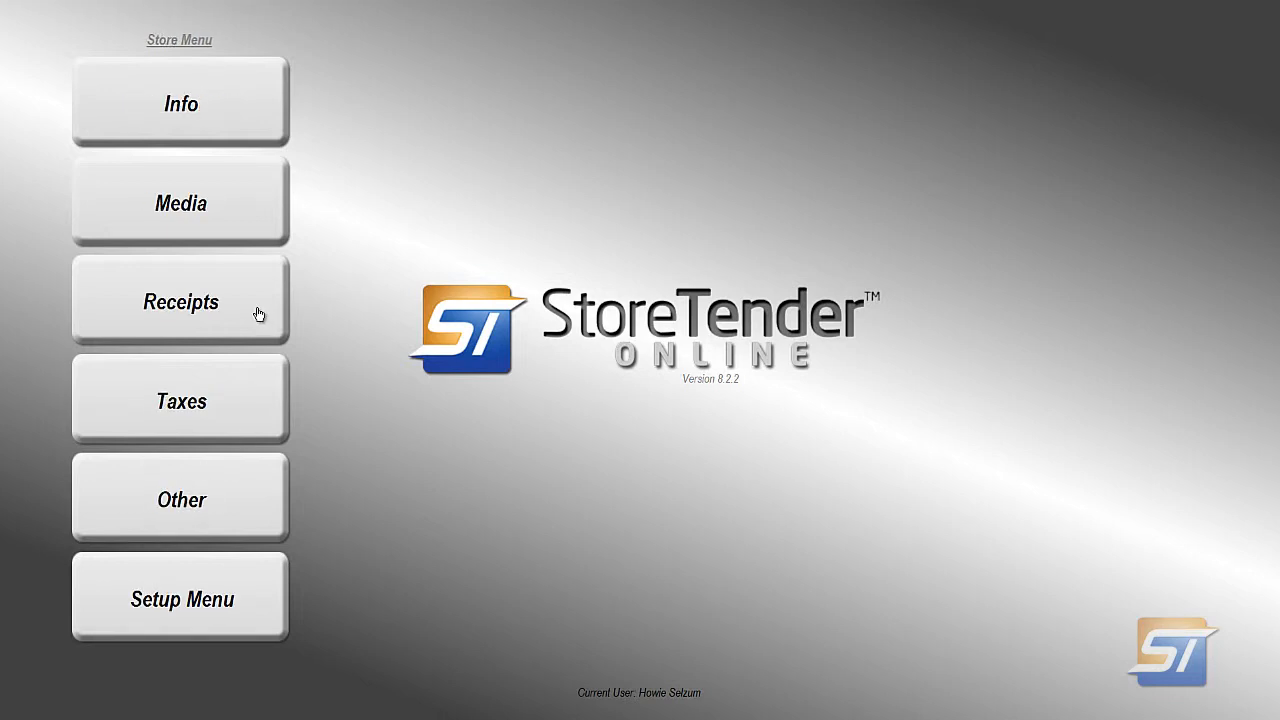
{"action": "left_click", "coordinate": [244, 505]}
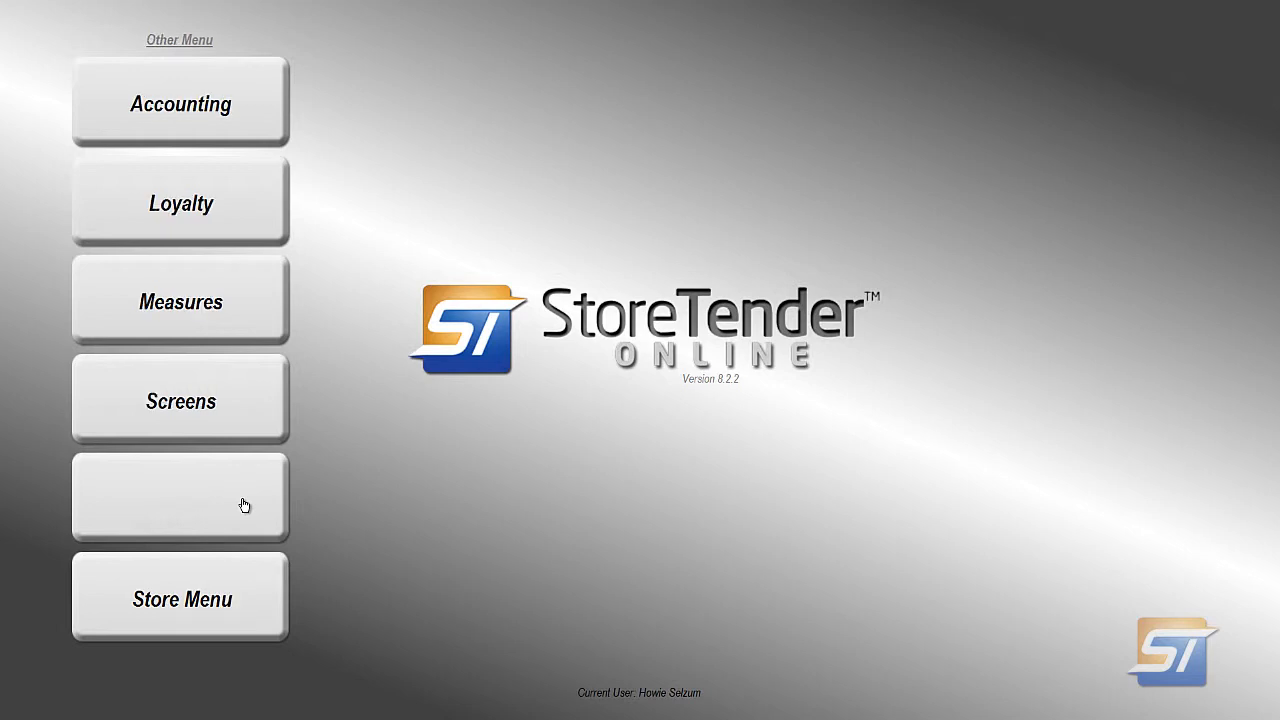
{"action": "left_click", "coordinate": [240, 414]}
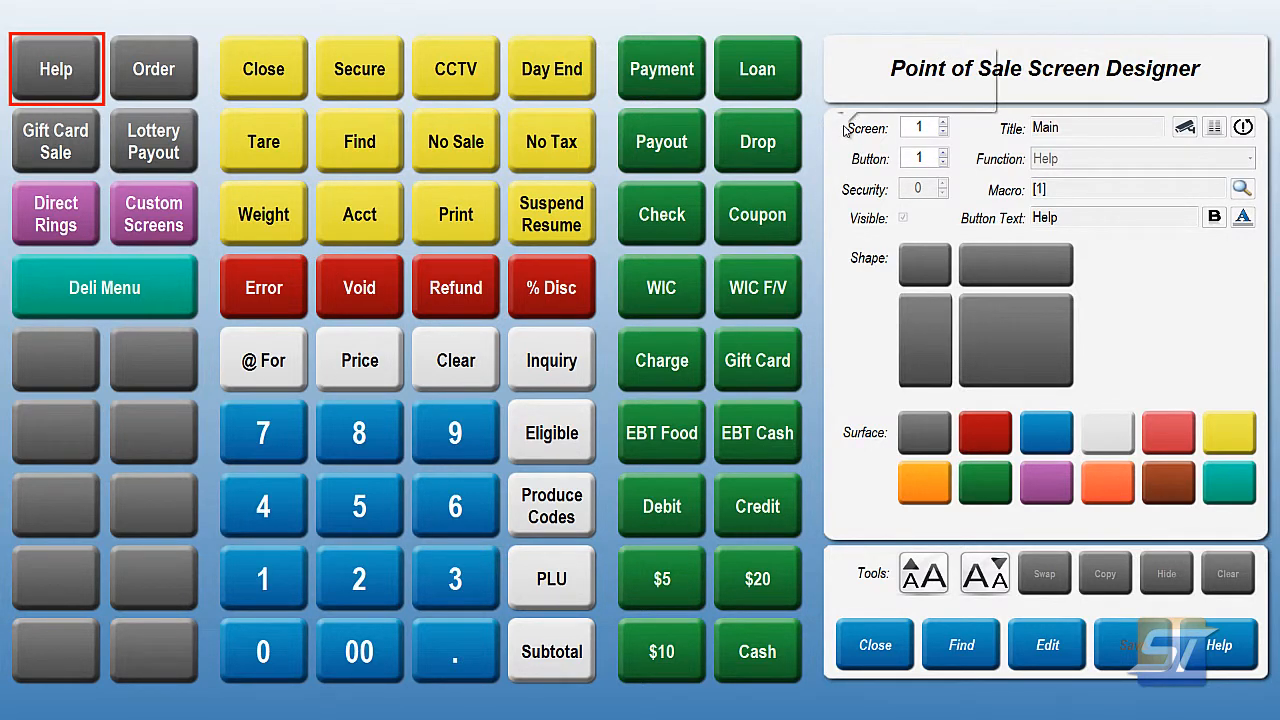
Browse the point-of-sale screens from screen 1 up to screen 9 and return to the Main screen
{"action": "mouse_move", "coordinate": [846, 131]}
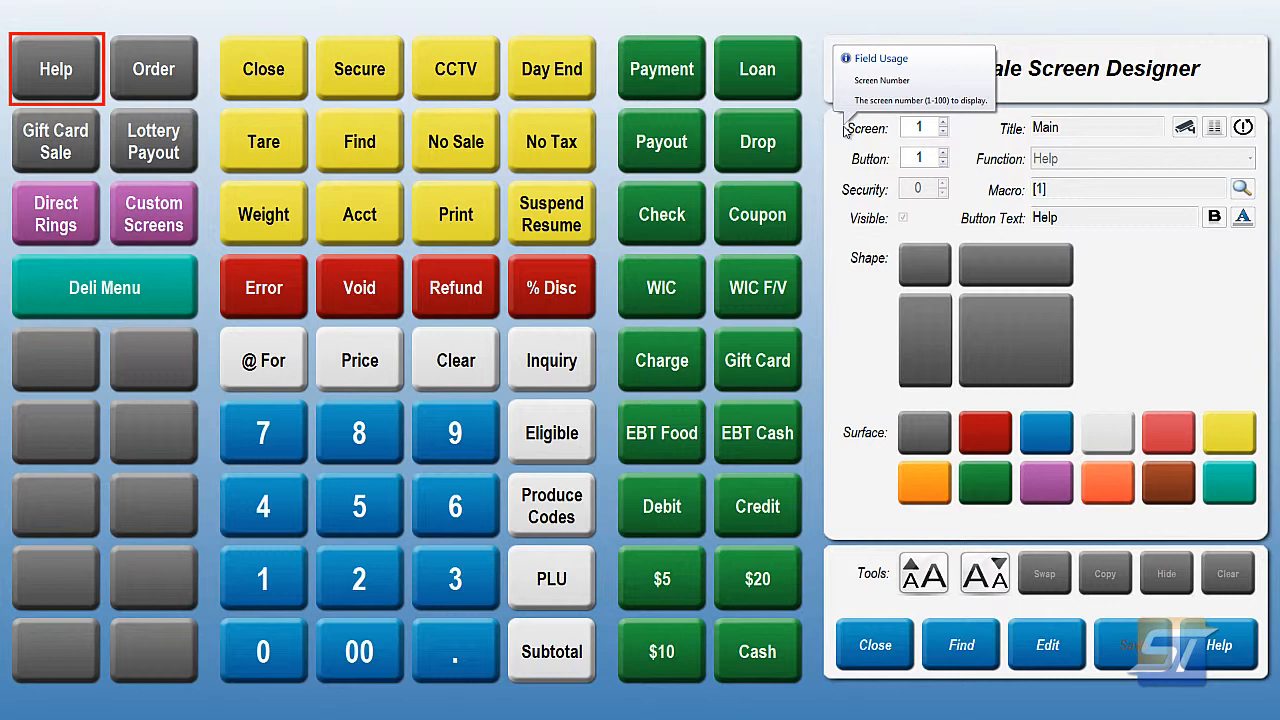
{"action": "left_click", "coordinate": [943, 124]}
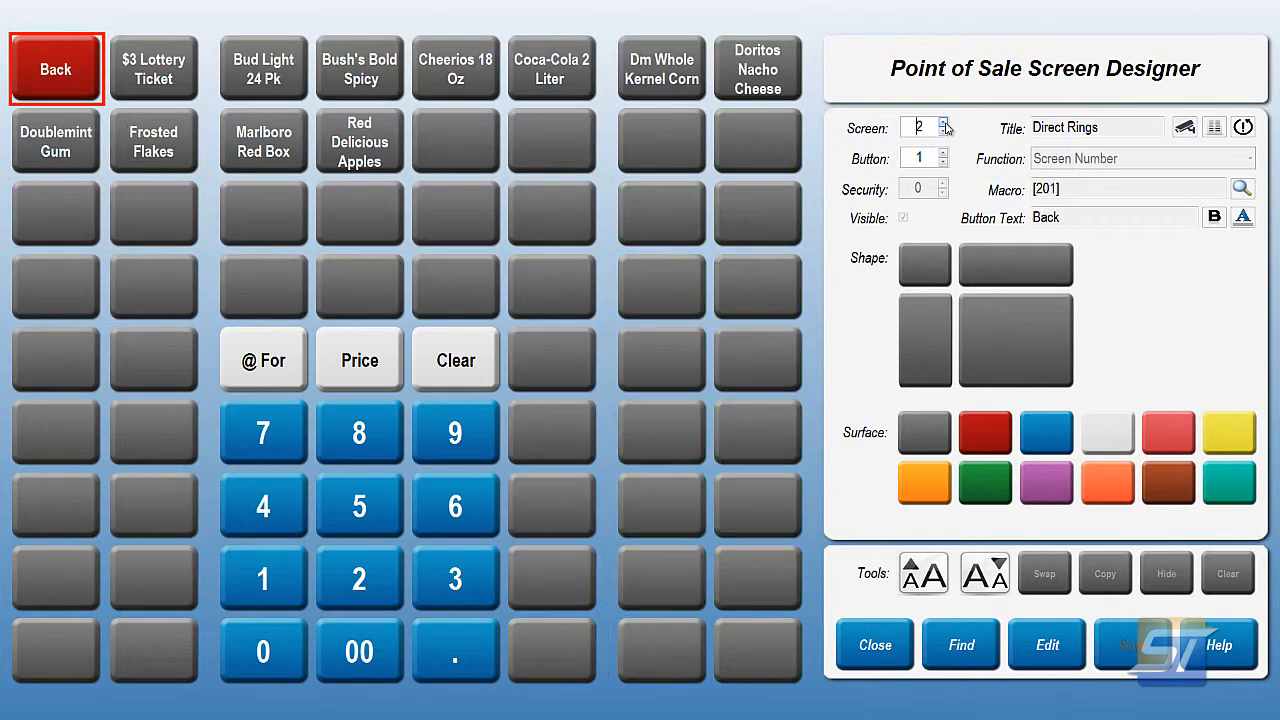
{"action": "left_click", "coordinate": [943, 124]}
{"action": "left_click", "coordinate": [943, 124]}
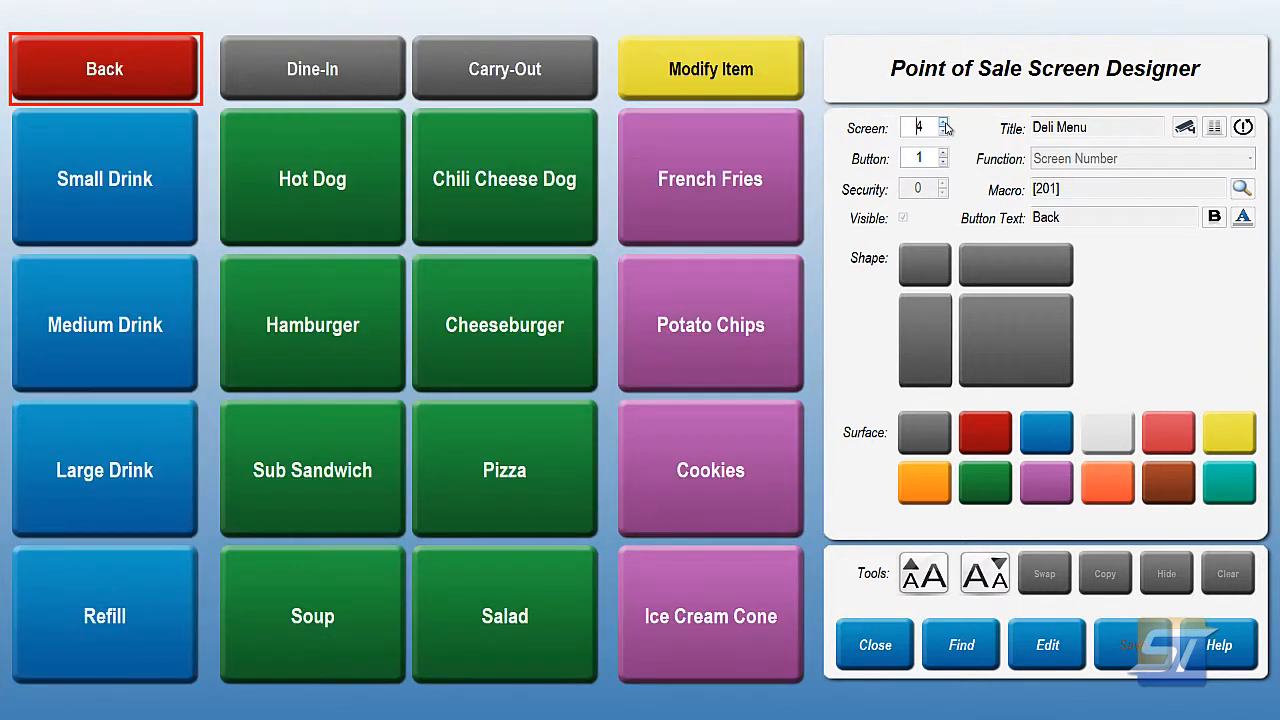
{"action": "left_click", "coordinate": [943, 124]}
{"action": "left_click", "coordinate": [943, 124]}
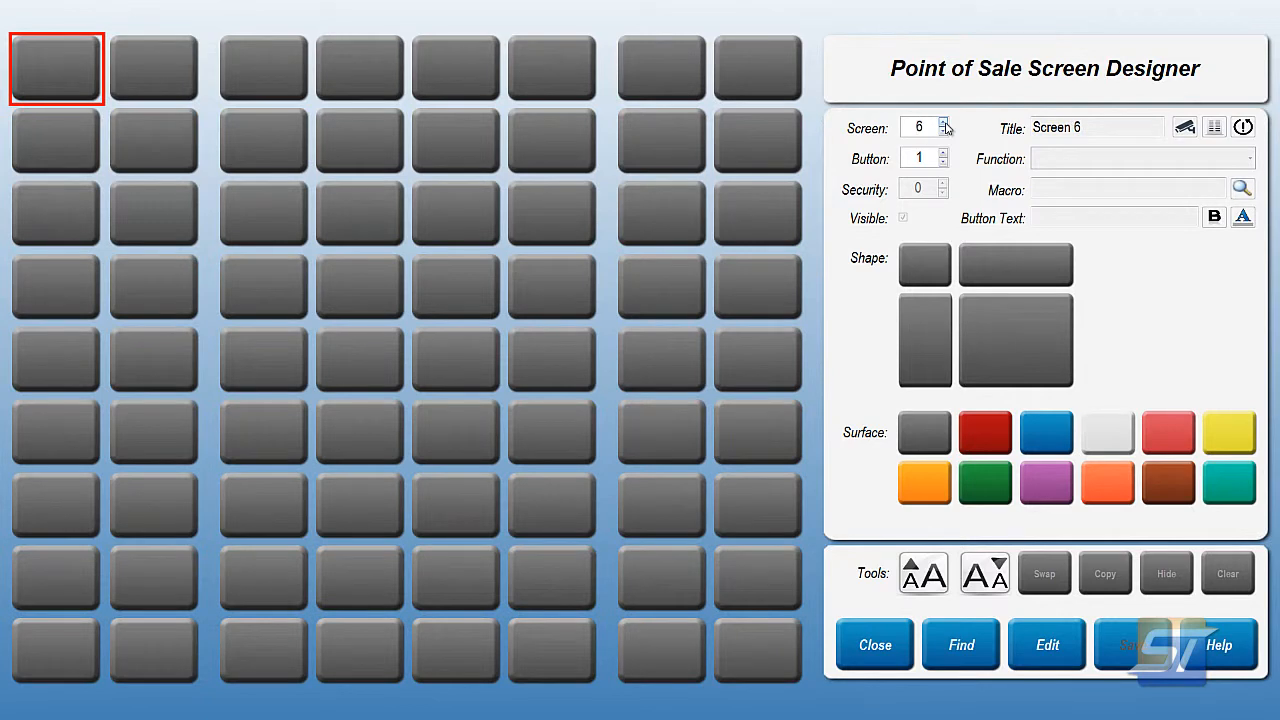
{"action": "left_click", "coordinate": [943, 124]}
{"action": "left_click", "coordinate": [943, 124]}
{"action": "left_click", "coordinate": [943, 124]}
{"action": "left_click", "coordinate": [943, 134]}
{"action": "left_click", "coordinate": [943, 134]}
{"action": "left_click", "coordinate": [943, 134]}
{"action": "left_click", "coordinate": [943, 134]}
{"action": "left_click", "coordinate": [943, 134]}
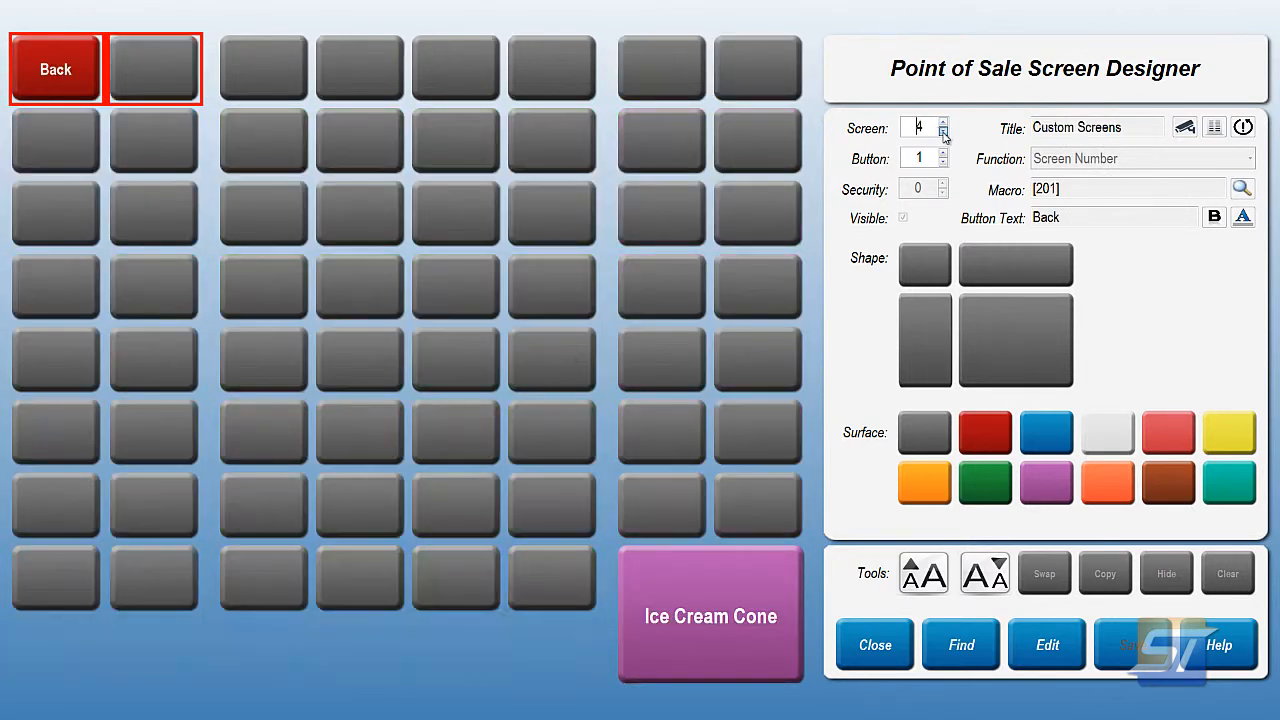
{"action": "left_click", "coordinate": [943, 134]}
{"action": "left_click", "coordinate": [943, 134]}
{"action": "left_click", "coordinate": [943, 134]}
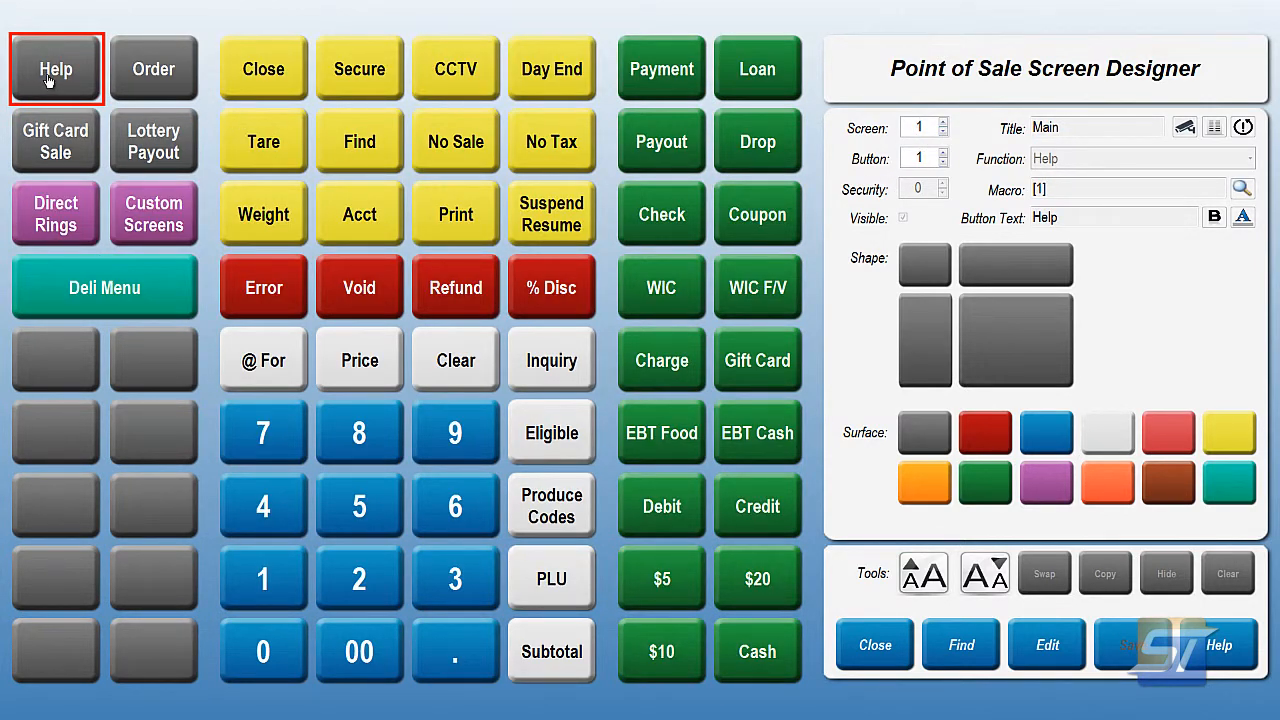
Examine the button number, function and macro of the Order, Close, Secure, CCTV and Day End buttons
{"action": "left_click", "coordinate": [150, 86]}
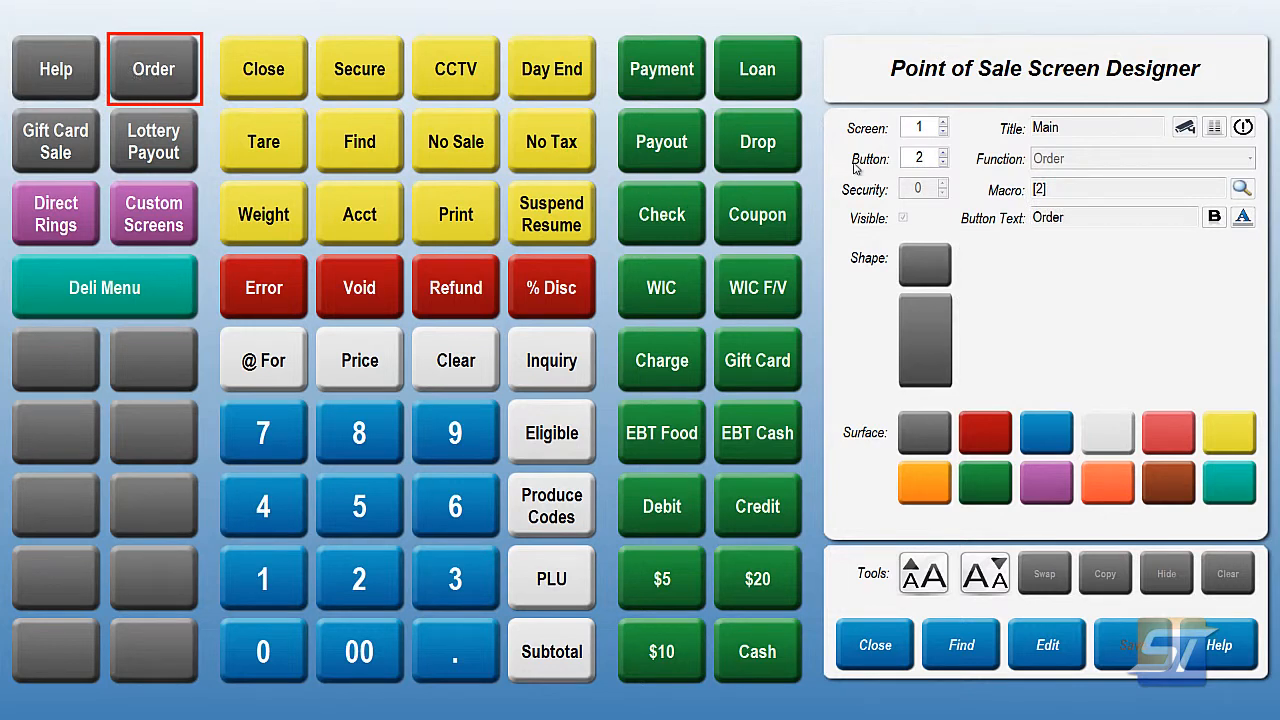
{"action": "mouse_move", "coordinate": [852, 166]}
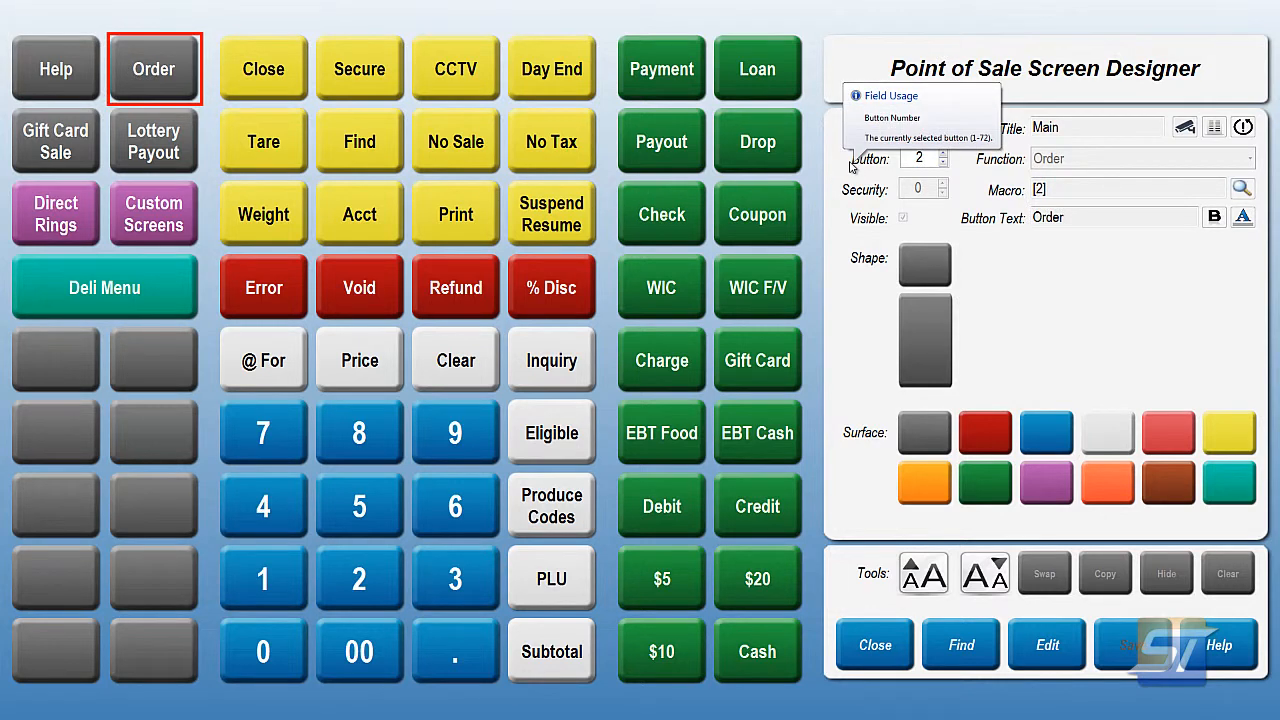
{"action": "left_click", "coordinate": [248, 84]}
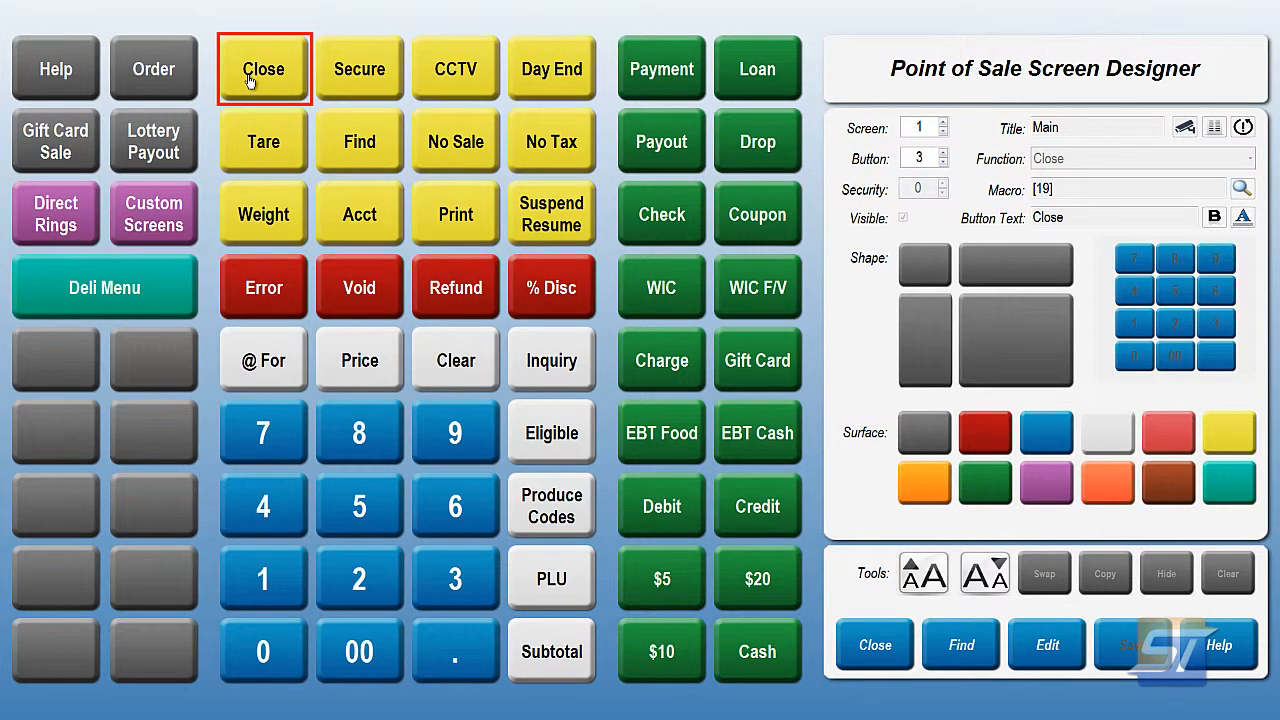
{"action": "left_click", "coordinate": [350, 82]}
{"action": "left_click", "coordinate": [465, 80]}
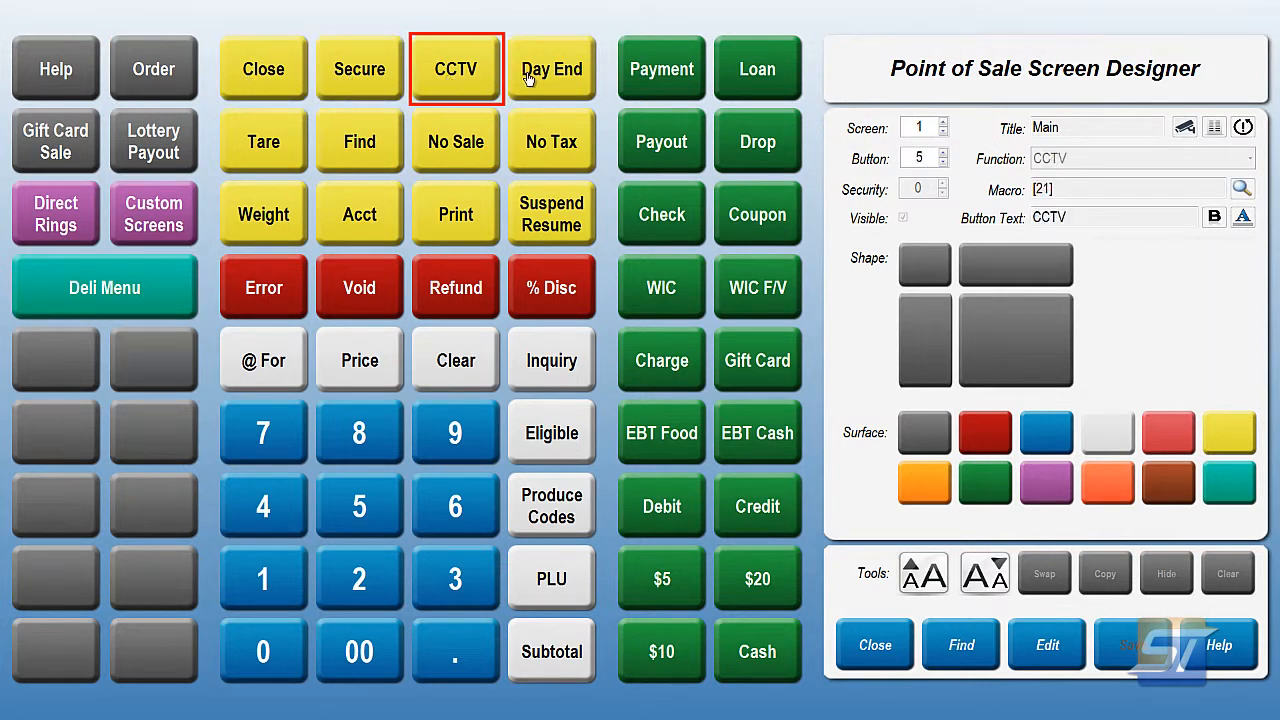
{"action": "left_click", "coordinate": [555, 80]}
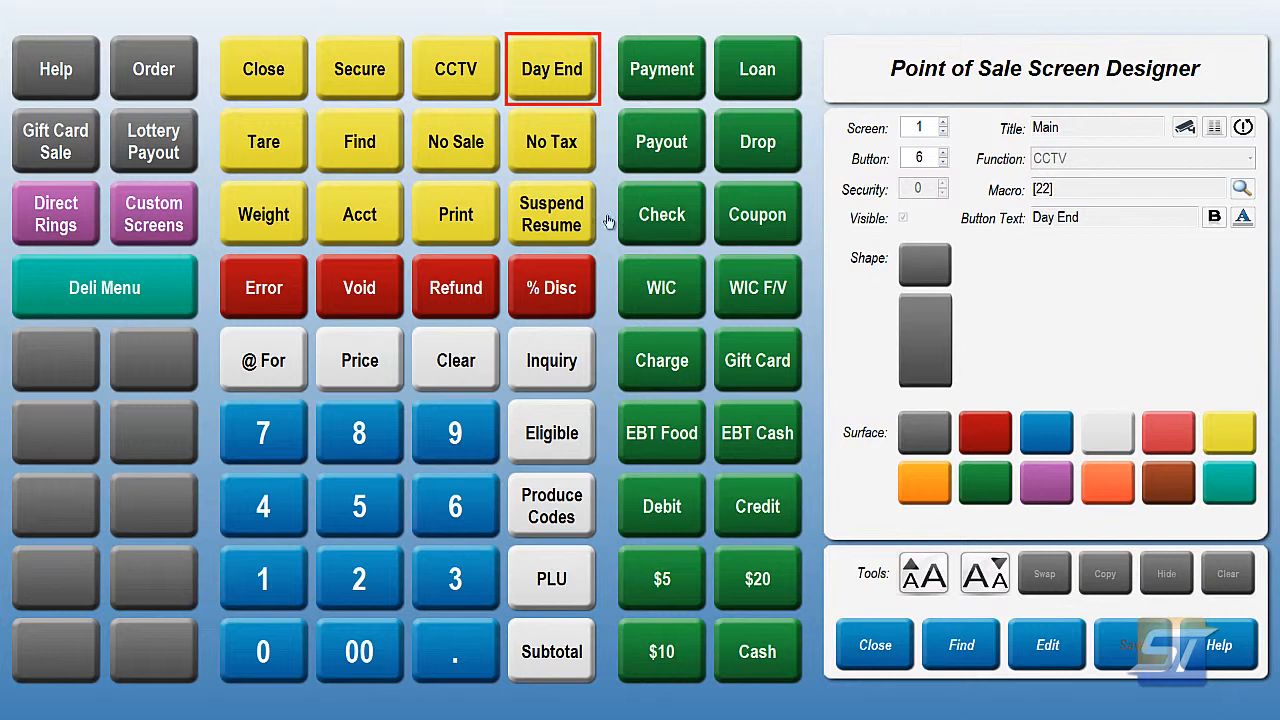
Check the list of available screens, and set the Refund button's security level to 5 on the Main screen
{"action": "mouse_move", "coordinate": [838, 200]}
{"action": "left_click", "coordinate": [455, 289]}
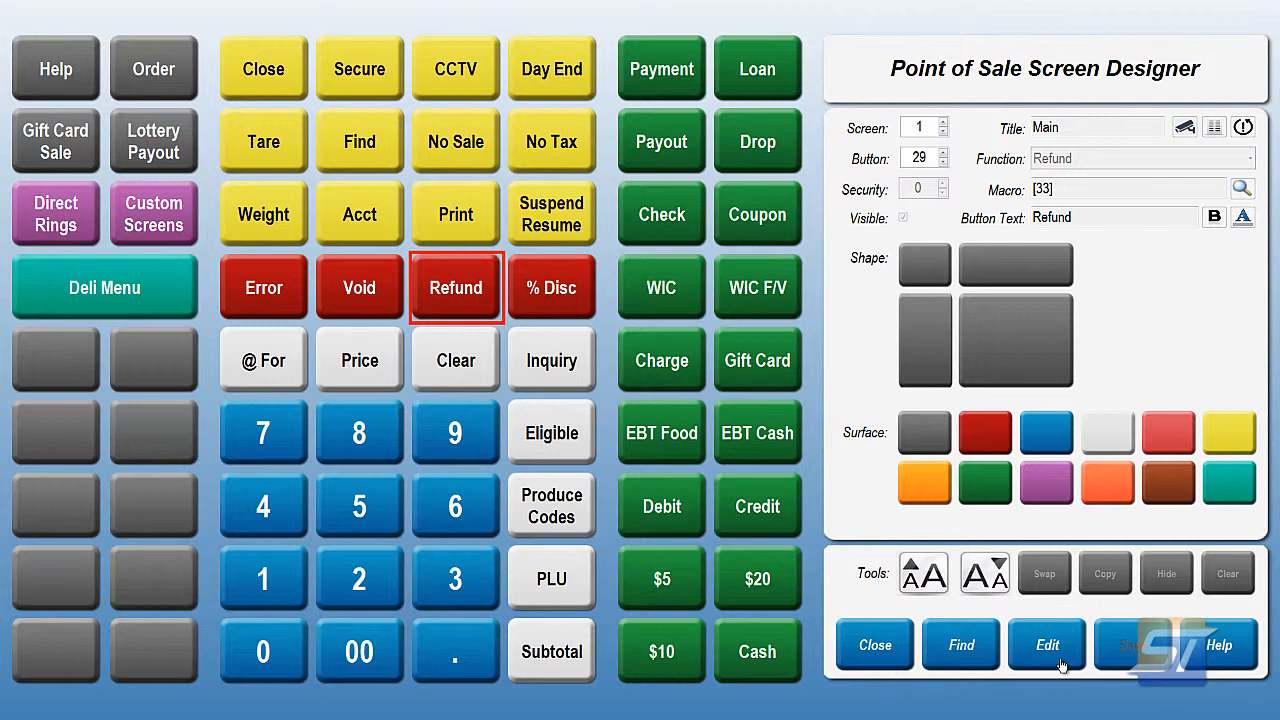
{"action": "left_click", "coordinate": [965, 650]}
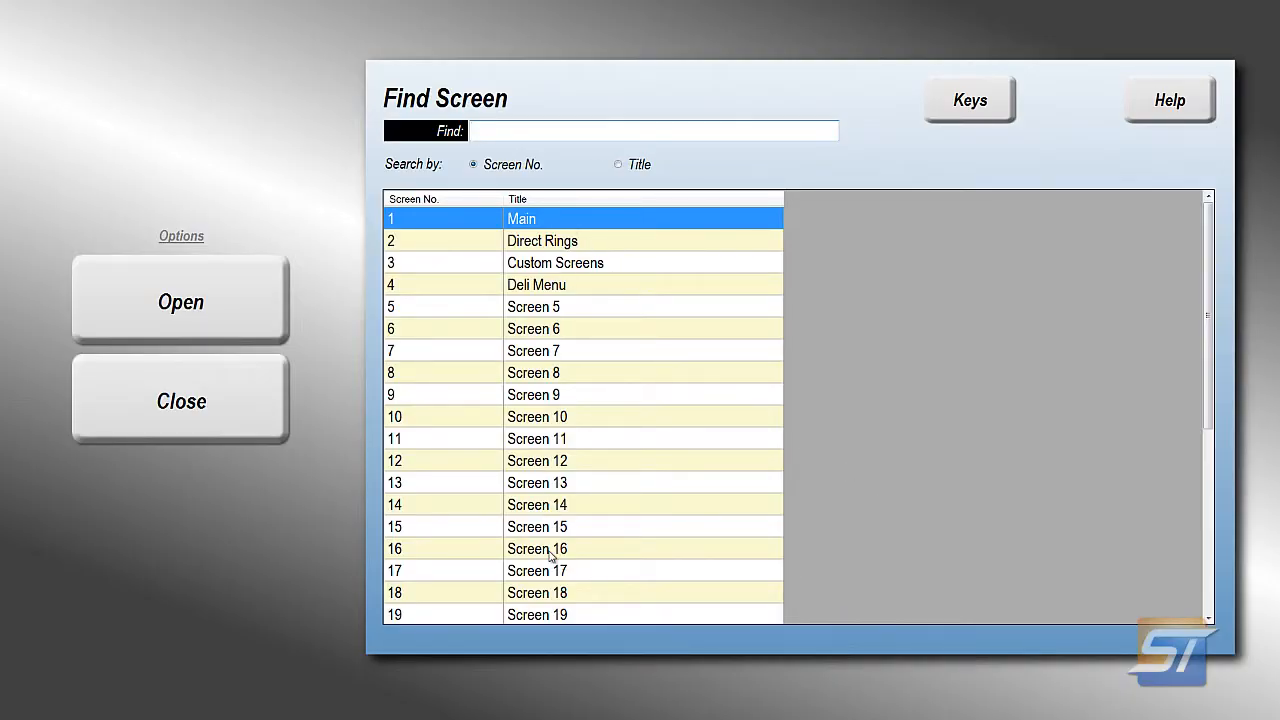
{"action": "left_click", "coordinate": [247, 409]}
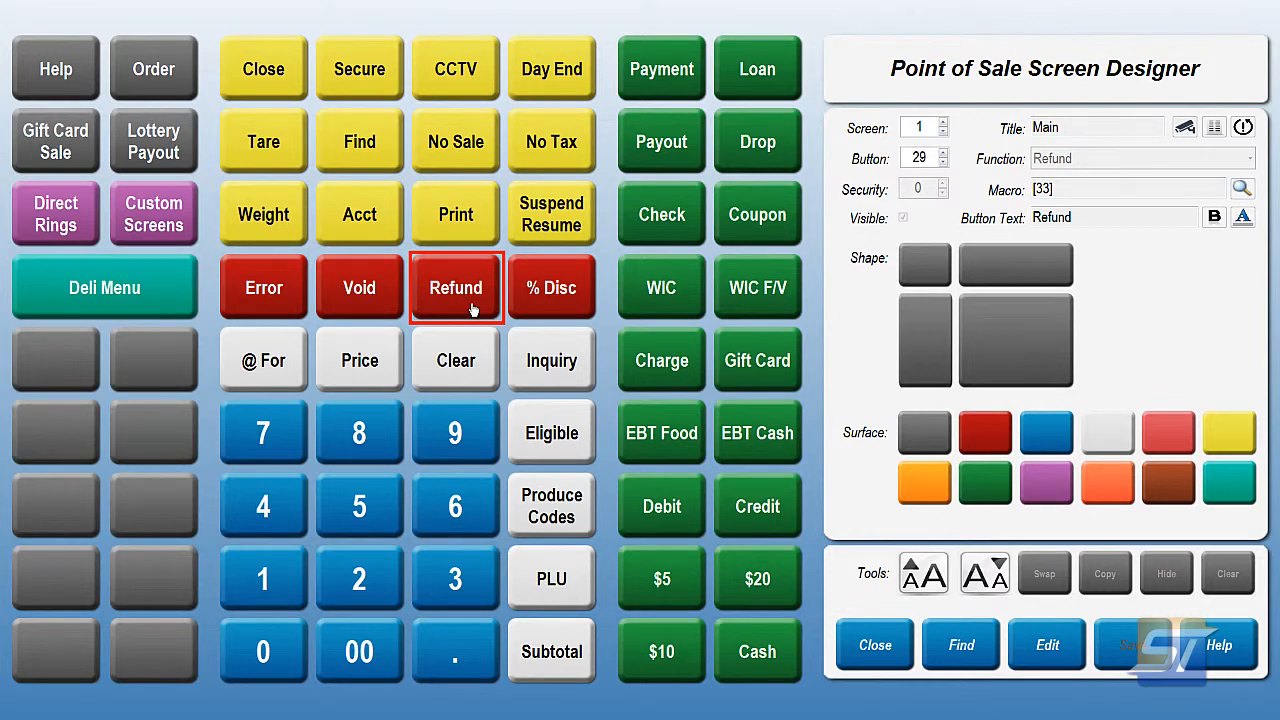
{"action": "left_click", "coordinate": [1056, 655]}
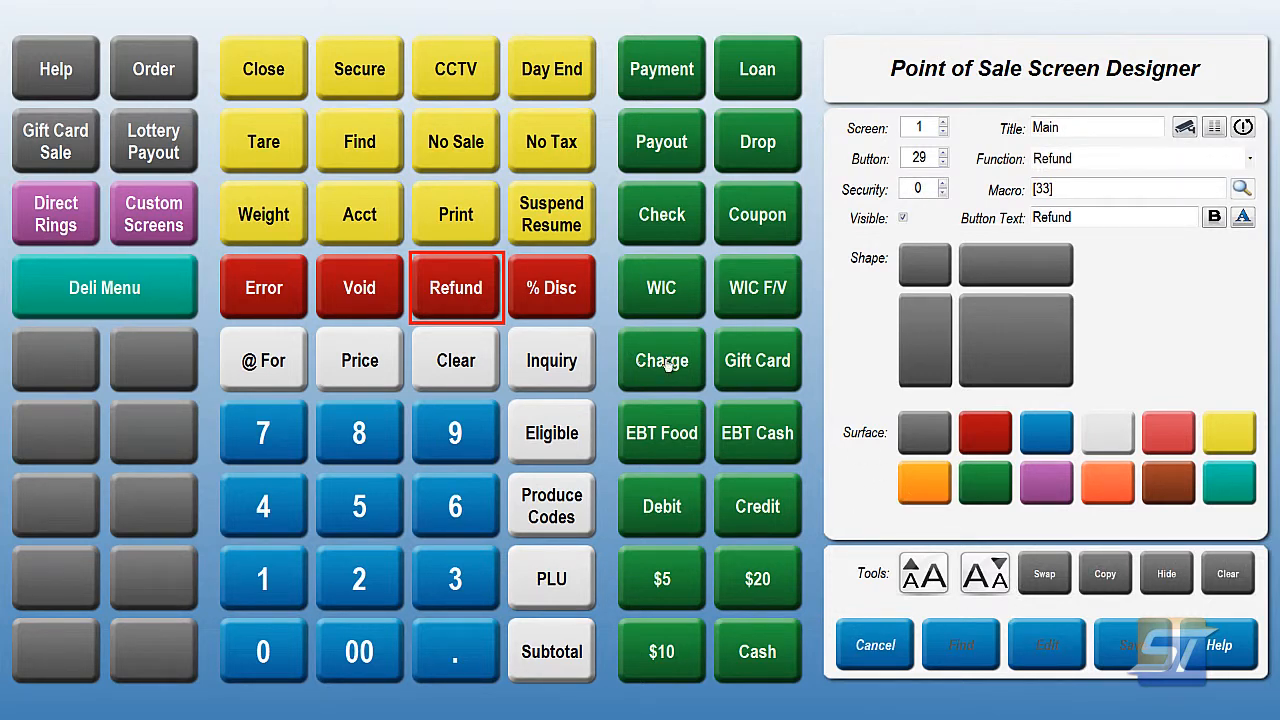
{"action": "left_click", "coordinate": [942, 184]}
{"action": "left_click", "coordinate": [943, 184]}
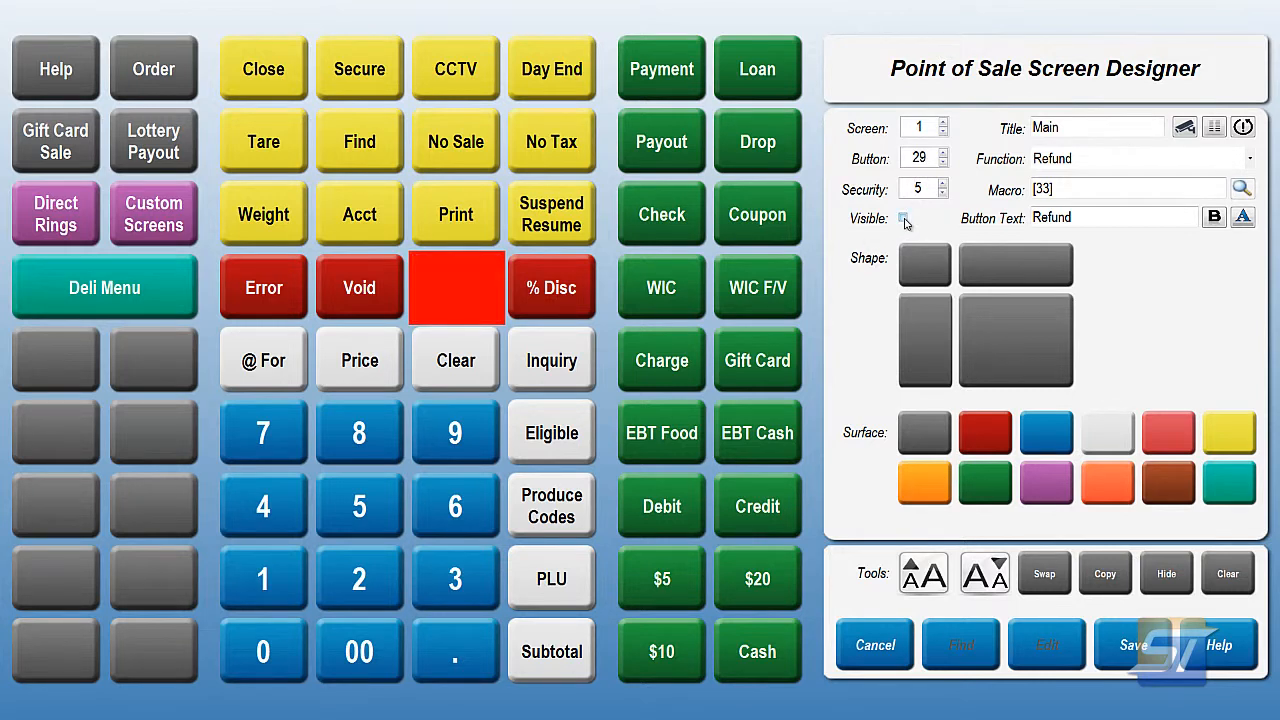
Turn the Refund button's visibility back on, and use the Hide tool on the Refund and % Disc buttons
{"action": "left_click", "coordinate": [903, 218]}
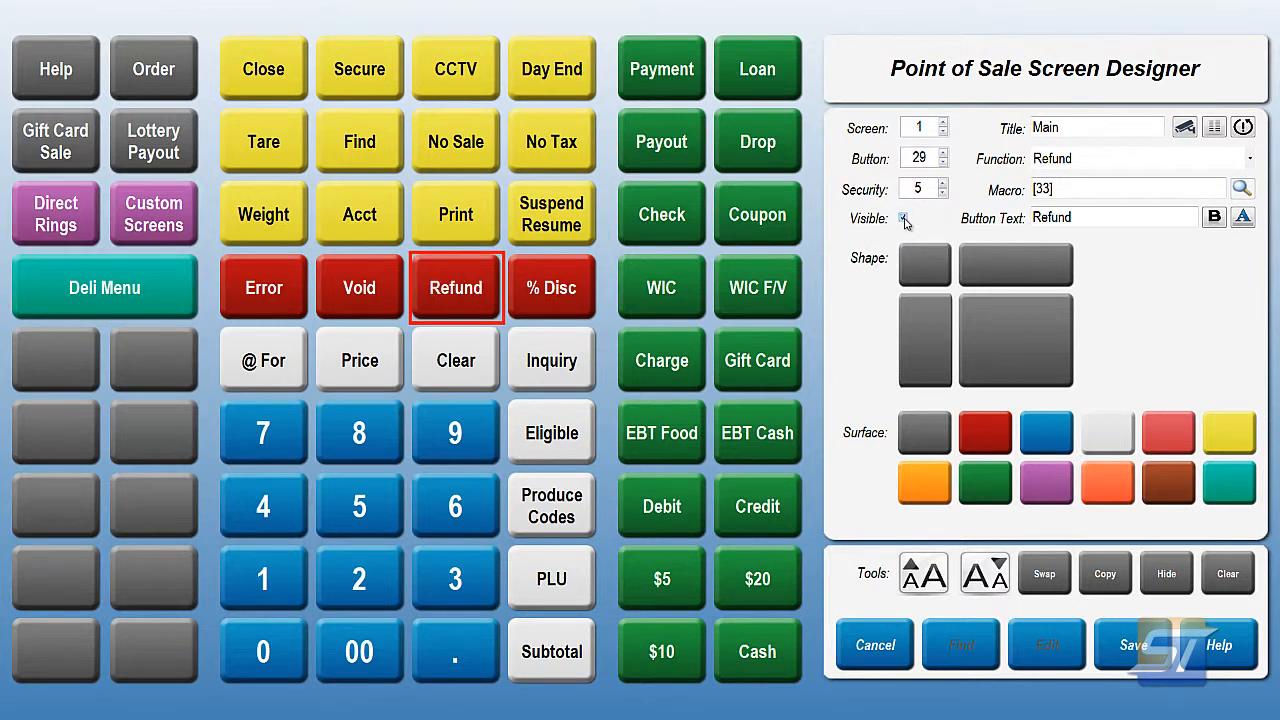
{"action": "left_click", "coordinate": [1167, 578]}
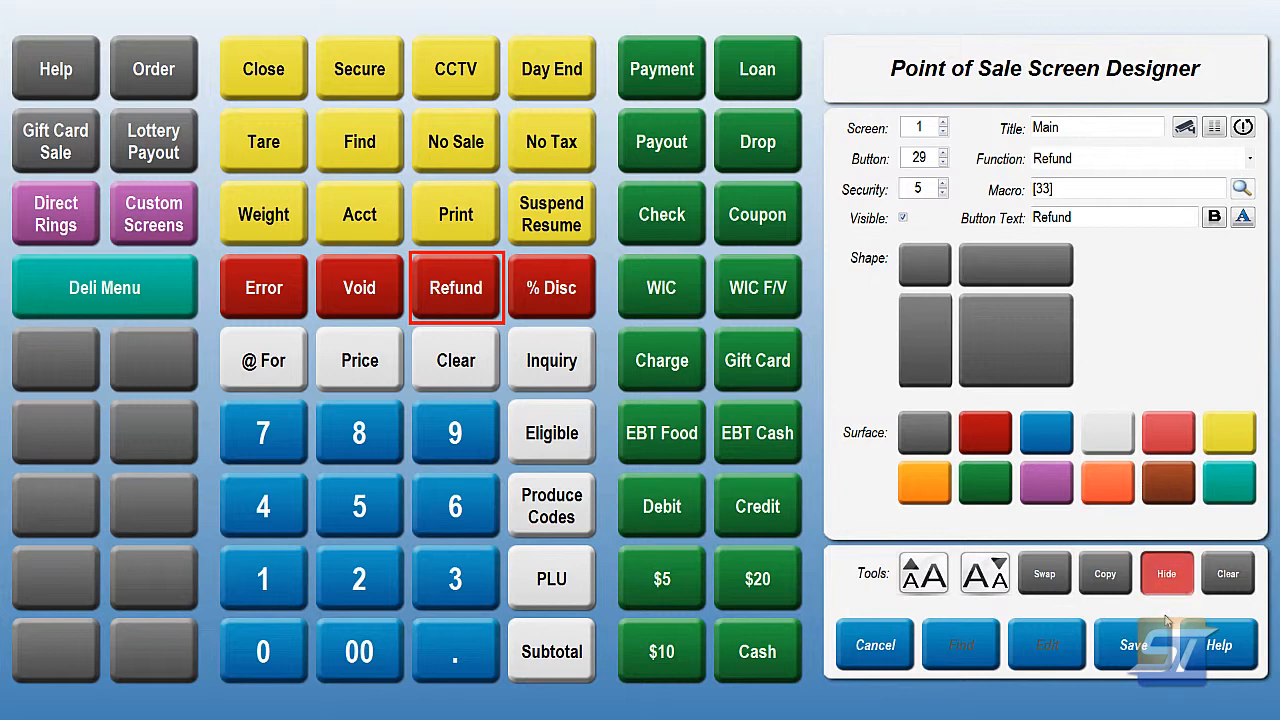
{"action": "left_click", "coordinate": [456, 316]}
{"action": "left_click", "coordinate": [543, 306]}
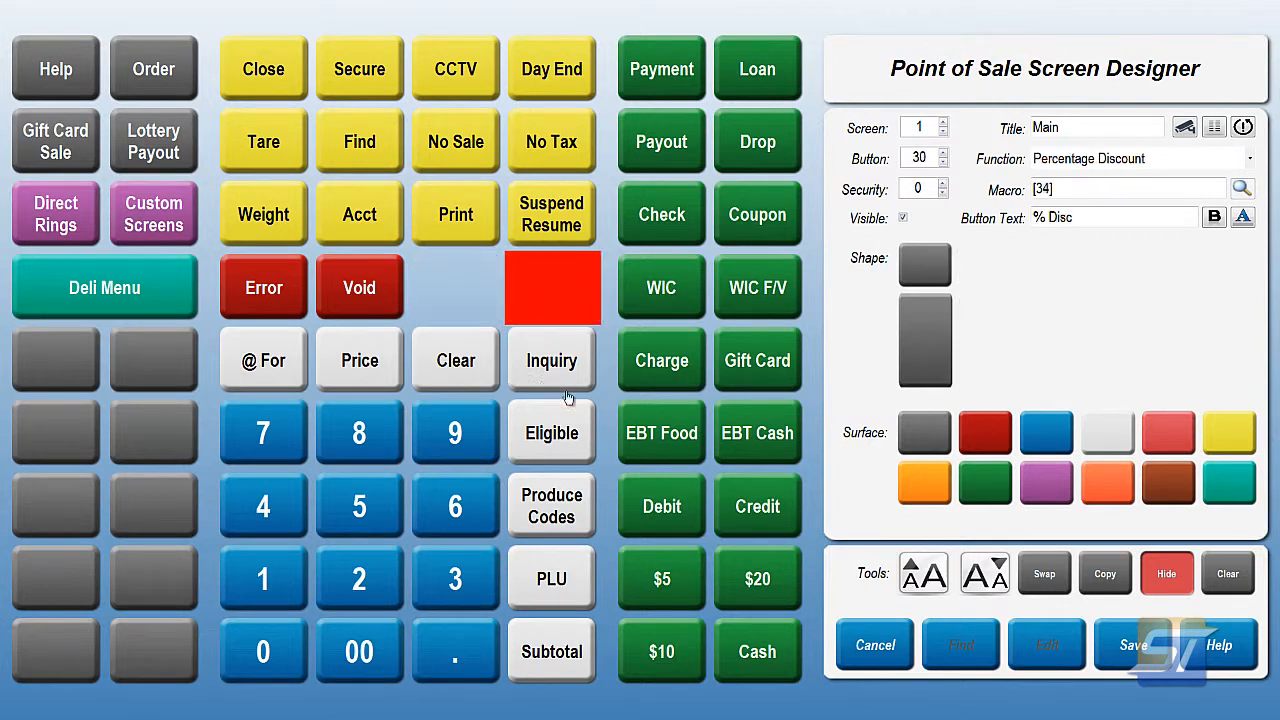
Unhide the Refund and % Disc buttons and turn off the Hide tool
{"action": "left_click", "coordinate": [1168, 582]}
{"action": "left_click", "coordinate": [435, 305]}
{"action": "left_click", "coordinate": [530, 305]}
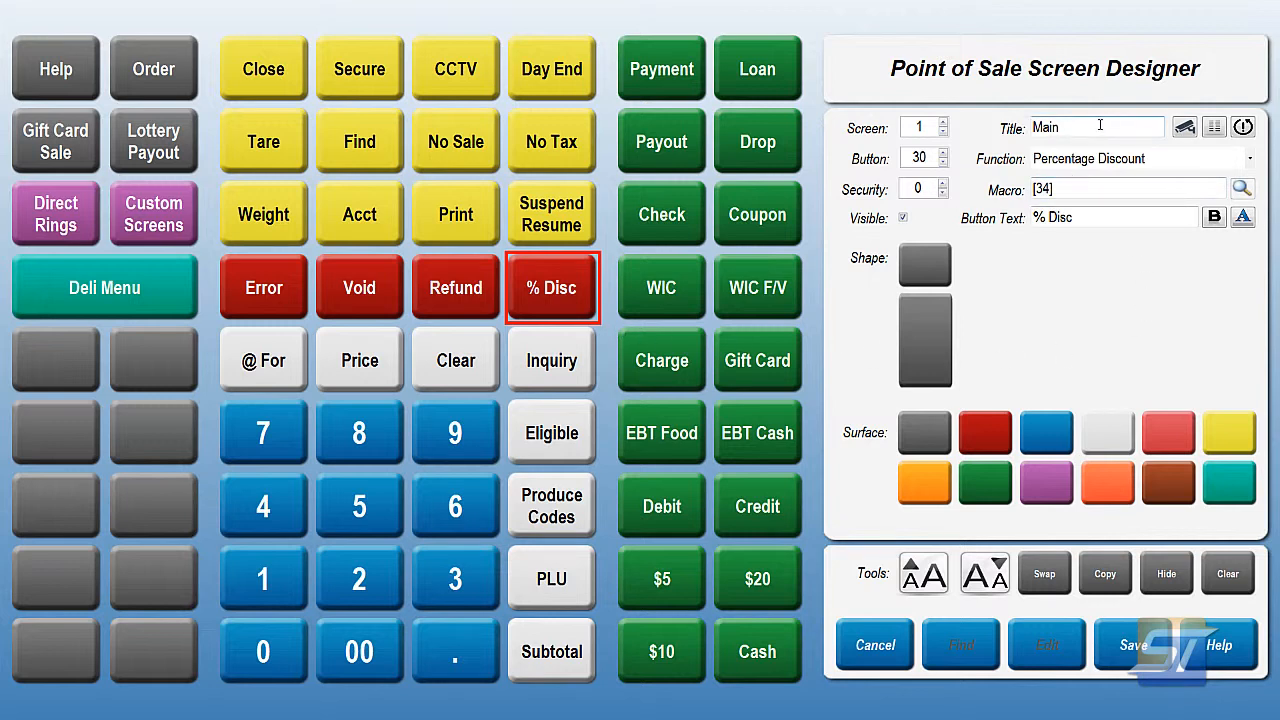
Look through the available button functions for the Refund button, keeping the Refund function assigned
{"action": "left_click", "coordinate": [460, 296]}
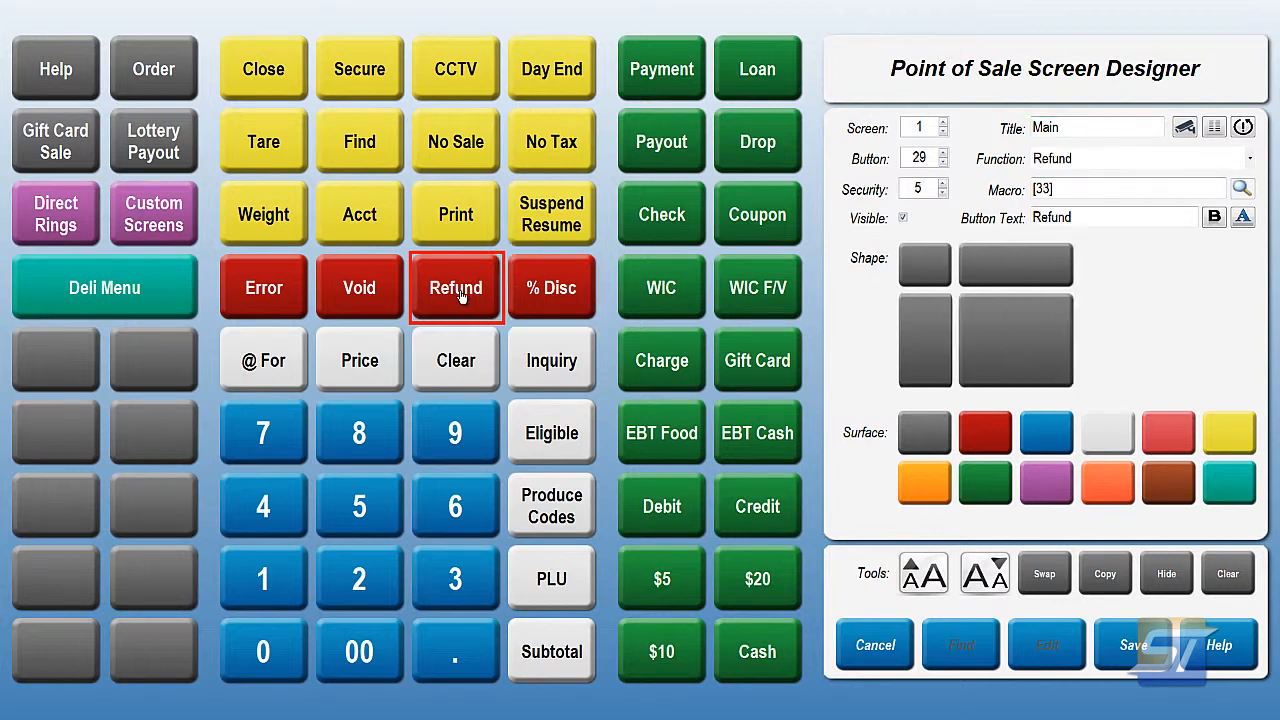
{"action": "mouse_move", "coordinate": [998, 167]}
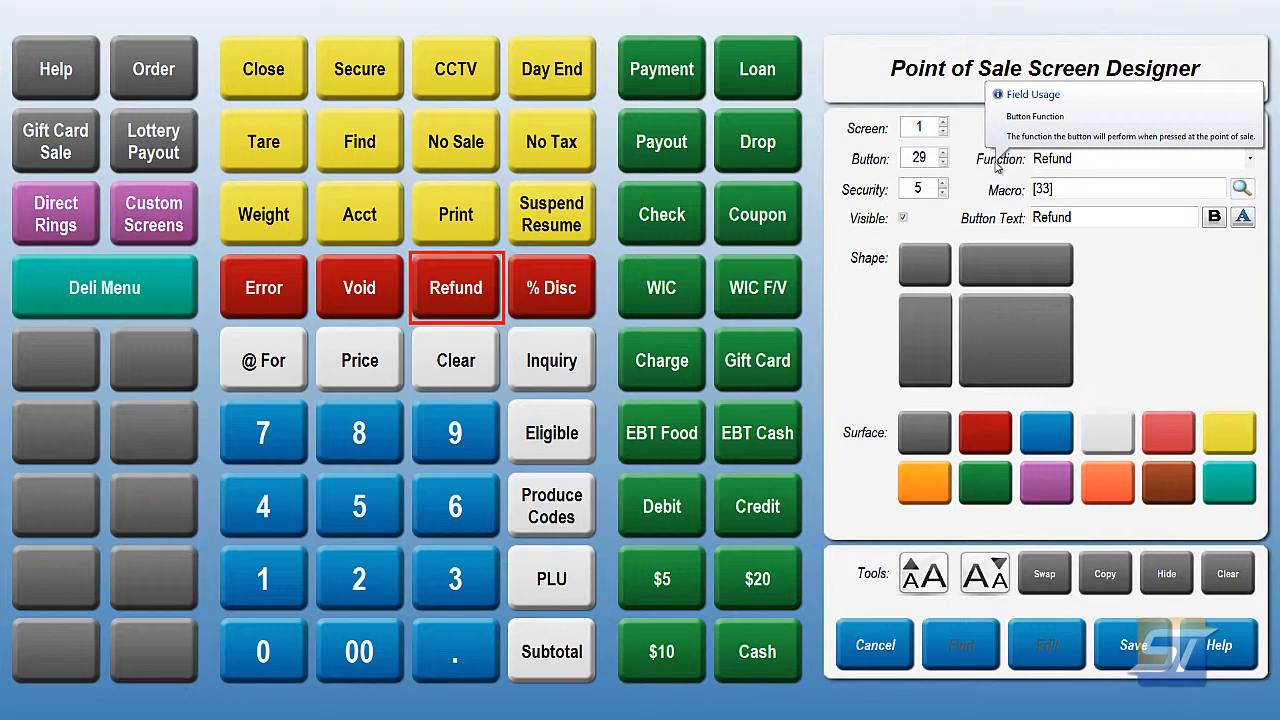
{"action": "left_click", "coordinate": [1250, 160]}
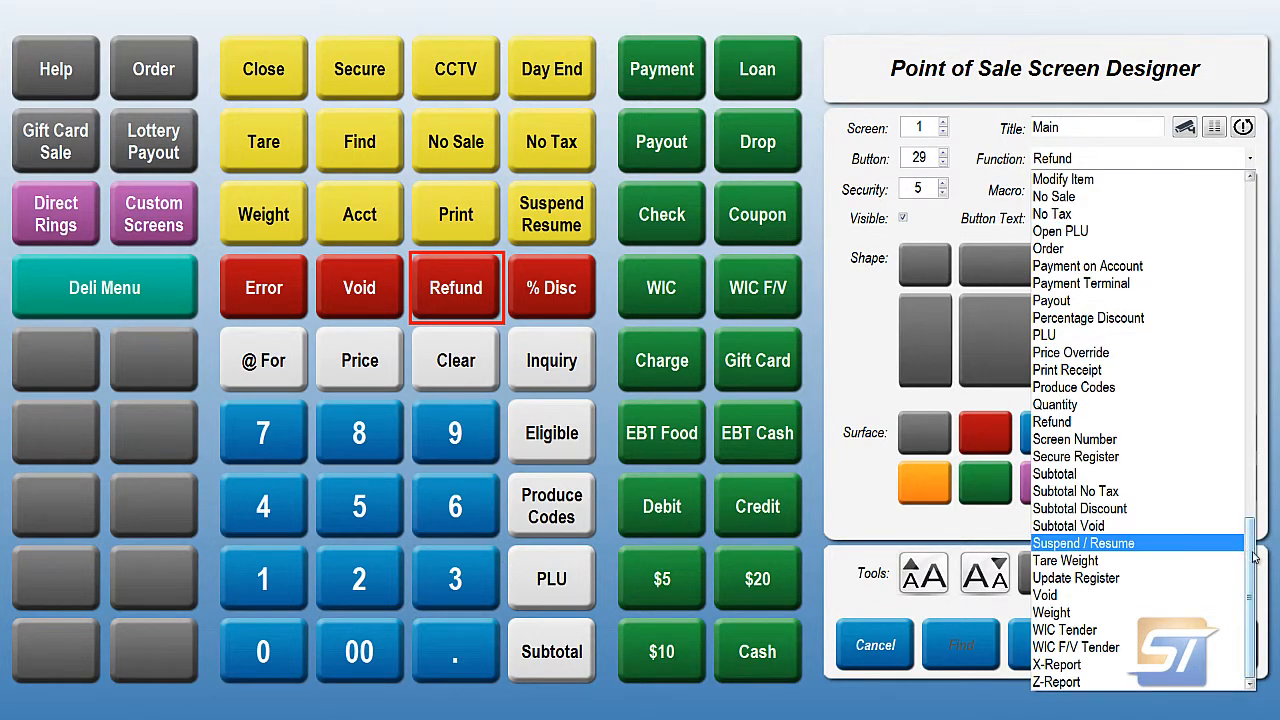
{"action": "left_click_drag", "start_coordinate": [1250, 565], "coordinate": [1240, 165]}
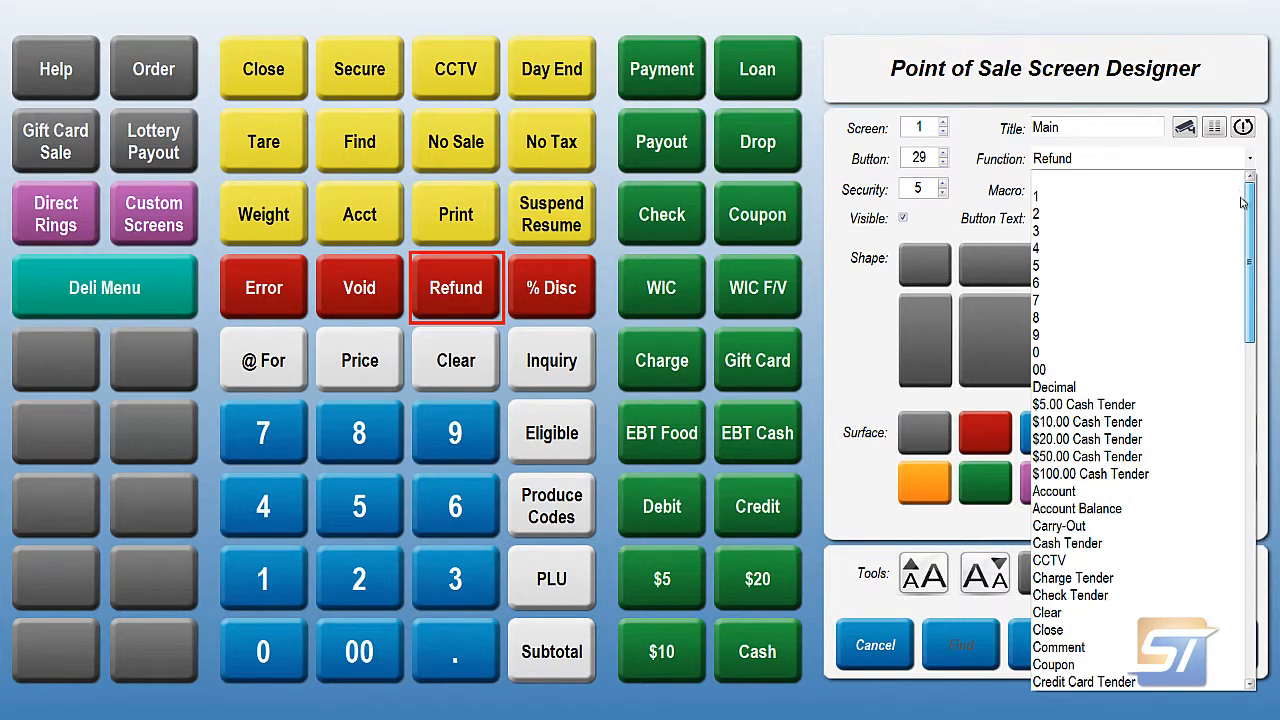
{"action": "left_click_drag", "start_coordinate": [1244, 232], "coordinate": [1246, 274]}
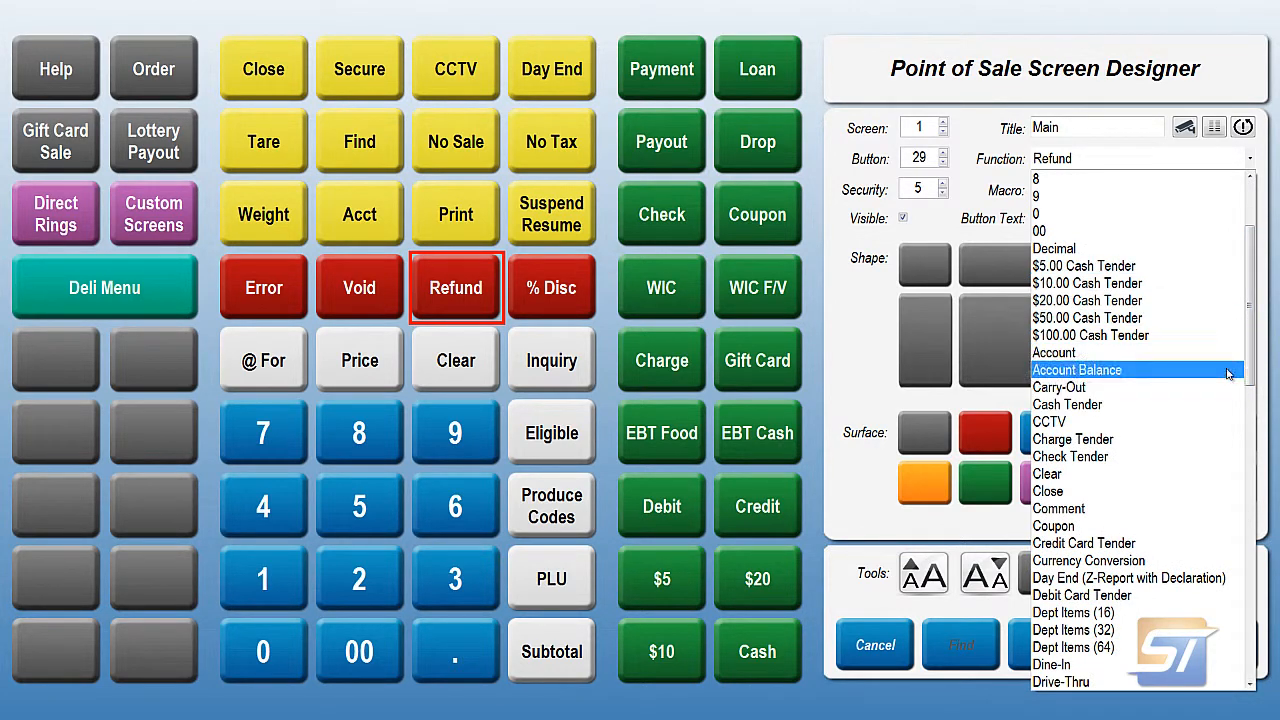
{"action": "left_click_drag", "start_coordinate": [1255, 337], "coordinate": [1250, 585]}
{"action": "left_click", "coordinate": [1062, 562]}
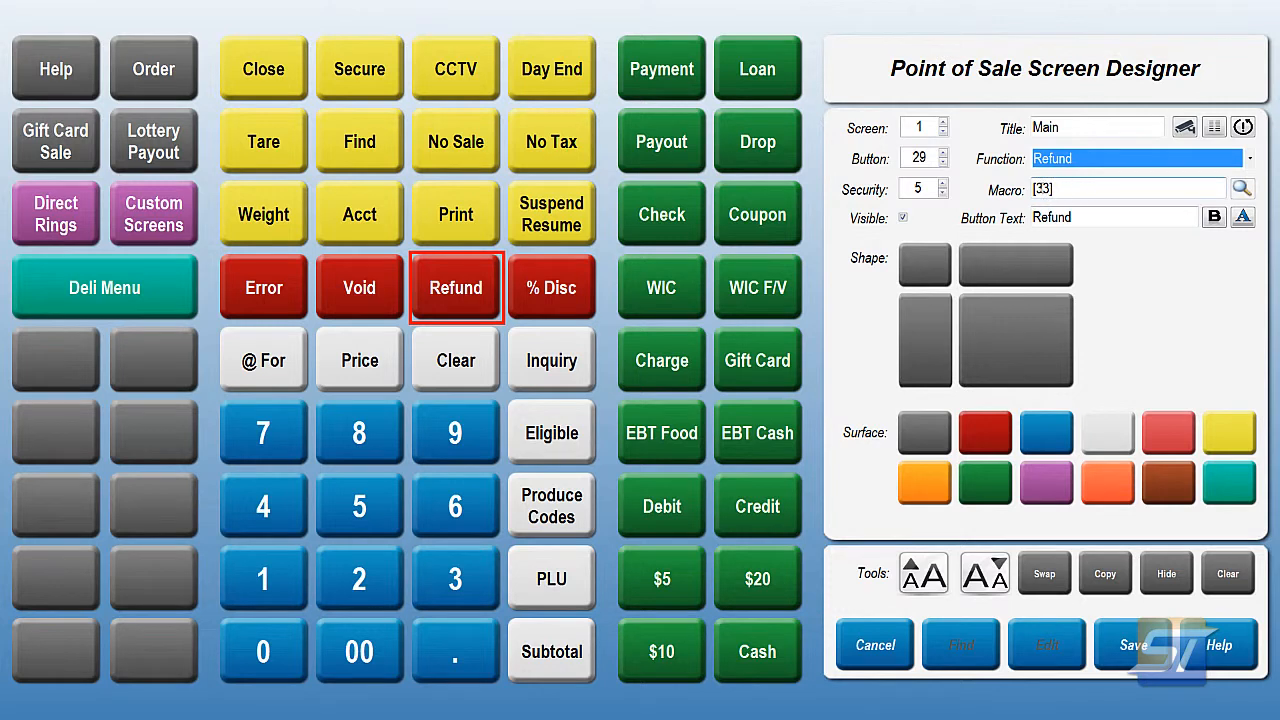
Change the Refund button's text to "Refunds"
{"action": "mouse_move", "coordinate": [972, 197]}
{"action": "mouse_move", "coordinate": [1000, 220]}
{"action": "left_click", "coordinate": [1084, 217]}
{"action": "type", "text": "s"}
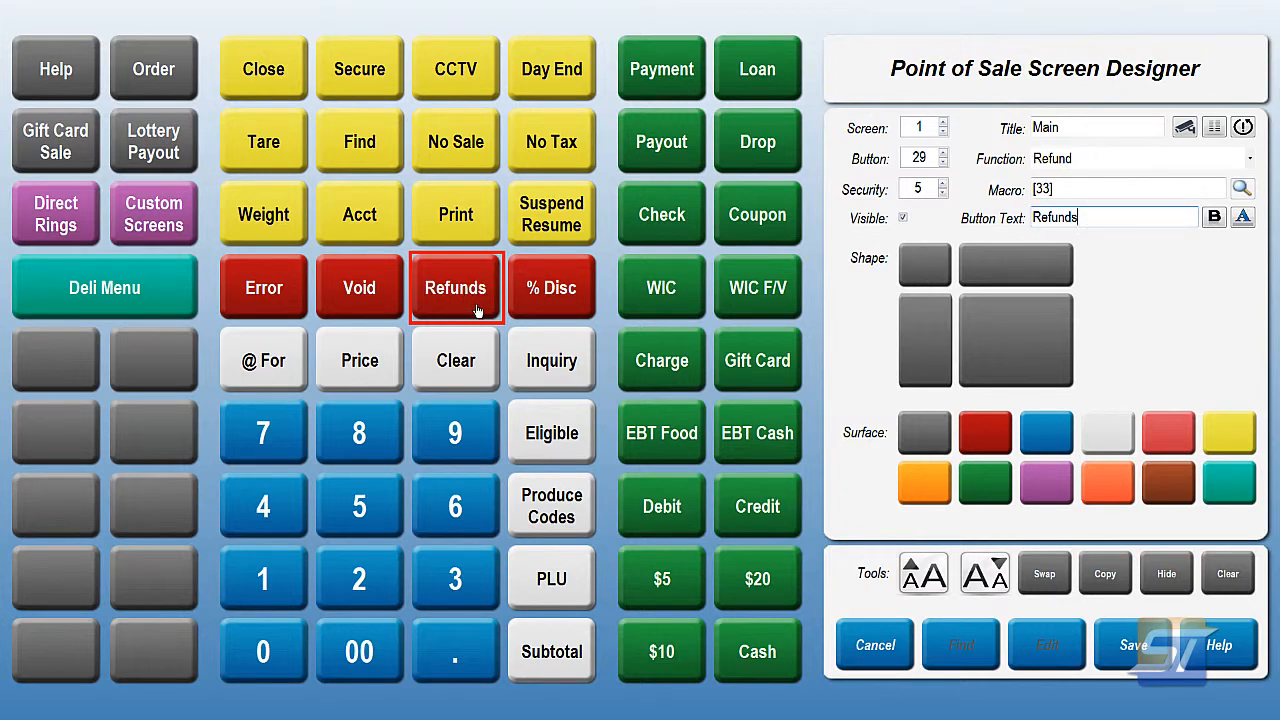
Try non-bold and larger text on the Refunds button, and restore its bold style and original text size
{"action": "left_click", "coordinate": [1214, 219]}
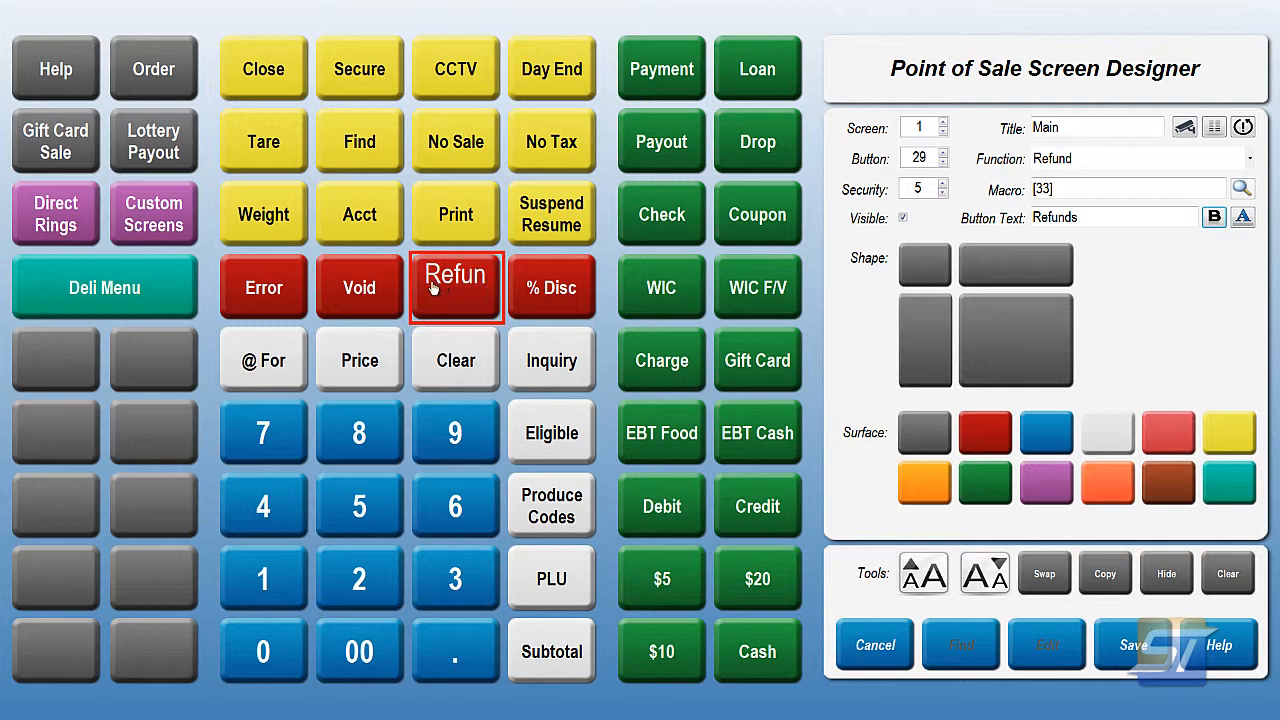
{"action": "left_click", "coordinate": [1213, 218]}
{"action": "left_click", "coordinate": [1213, 221]}
{"action": "left_click", "coordinate": [1213, 221]}
{"action": "left_click", "coordinate": [1213, 221]}
{"action": "left_click", "coordinate": [1213, 221]}
{"action": "left_click", "coordinate": [1213, 220]}
{"action": "left_click", "coordinate": [987, 584]}
{"action": "left_click", "coordinate": [924, 582]}
{"action": "left_click", "coordinate": [1214, 219]}
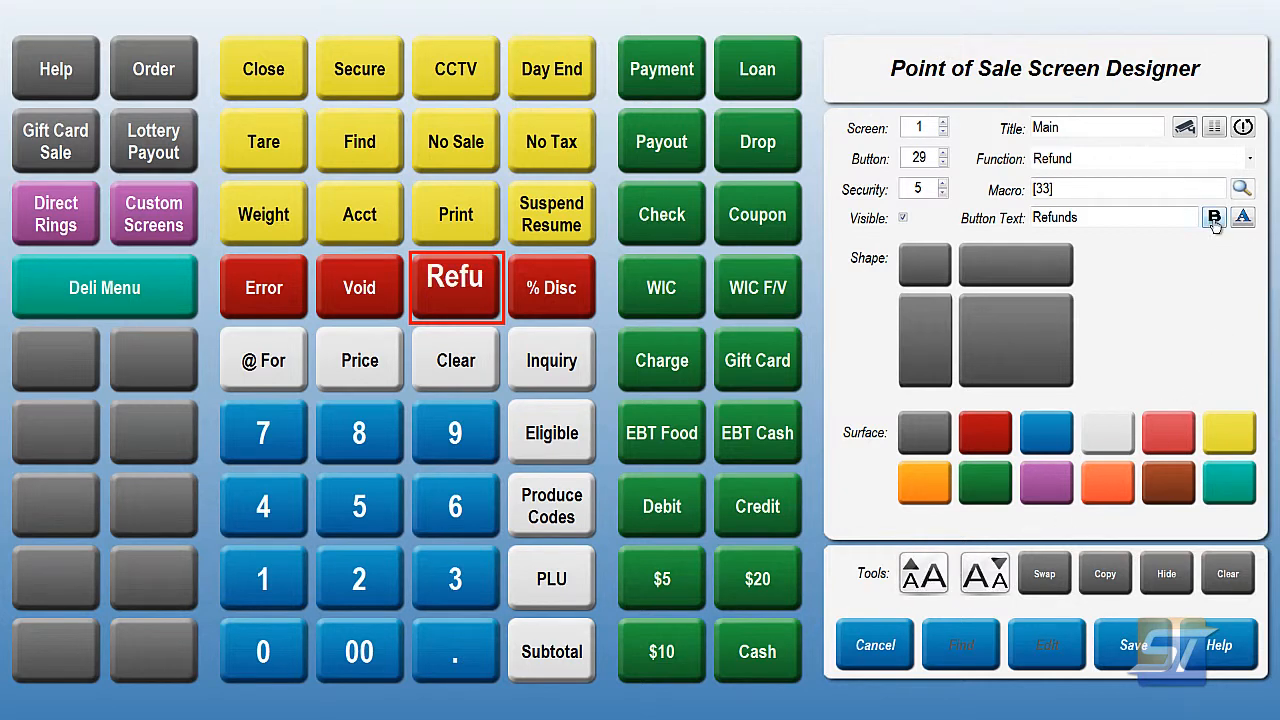
{"action": "left_click", "coordinate": [990, 582]}
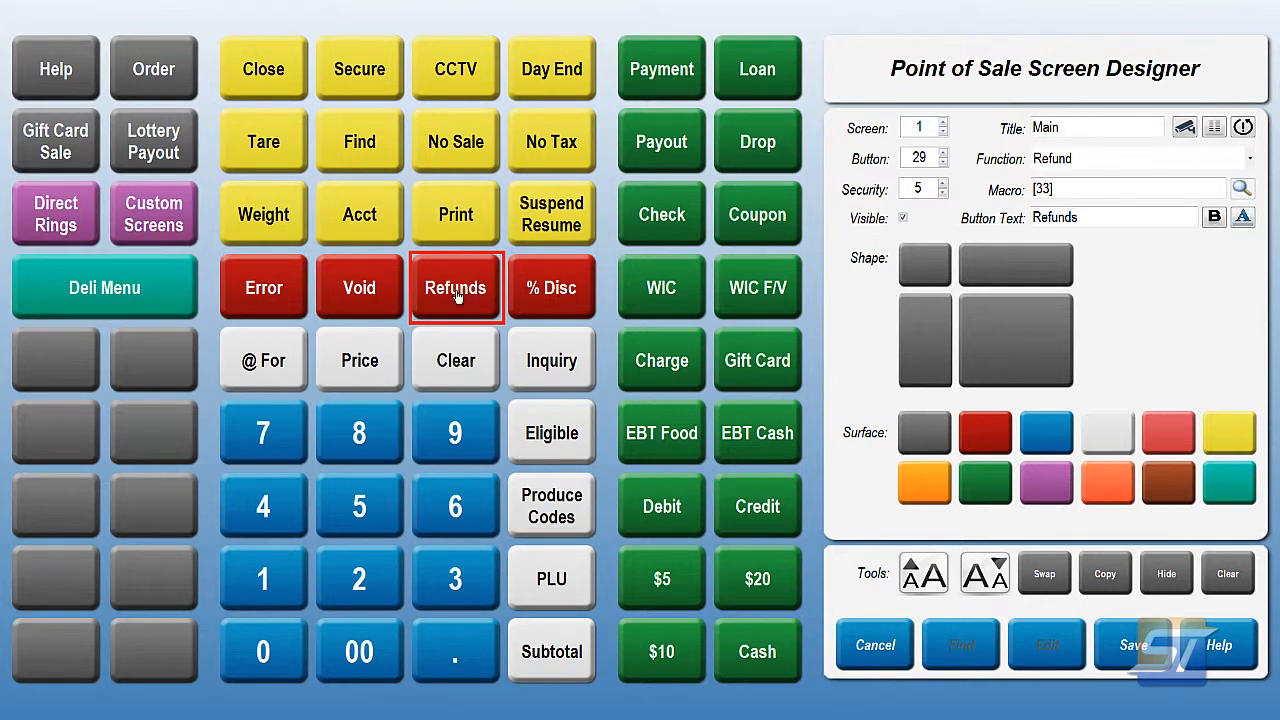
Experiment with the Refunds button's automatic text sizing, bold toggle and manual text size, ending on its original bold formatting
{"action": "left_click", "coordinate": [1243, 217]}
{"action": "left_click", "coordinate": [1246, 222]}
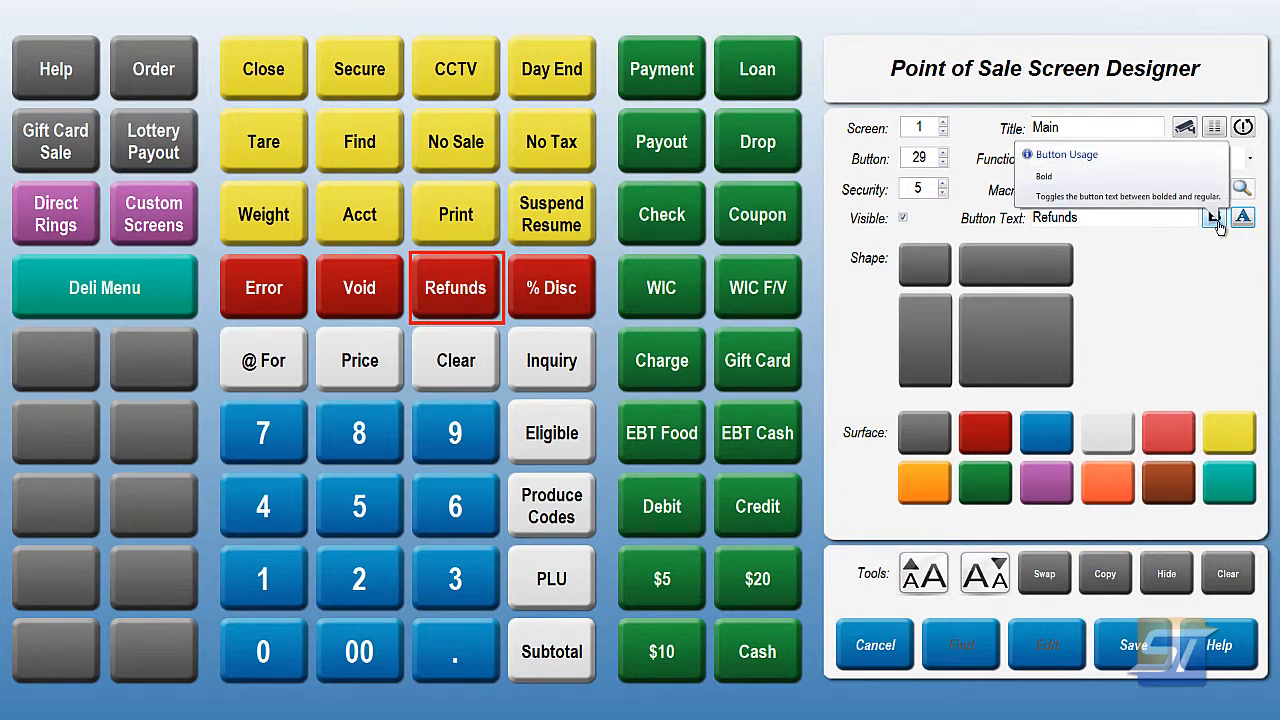
{"action": "left_click", "coordinate": [1216, 220]}
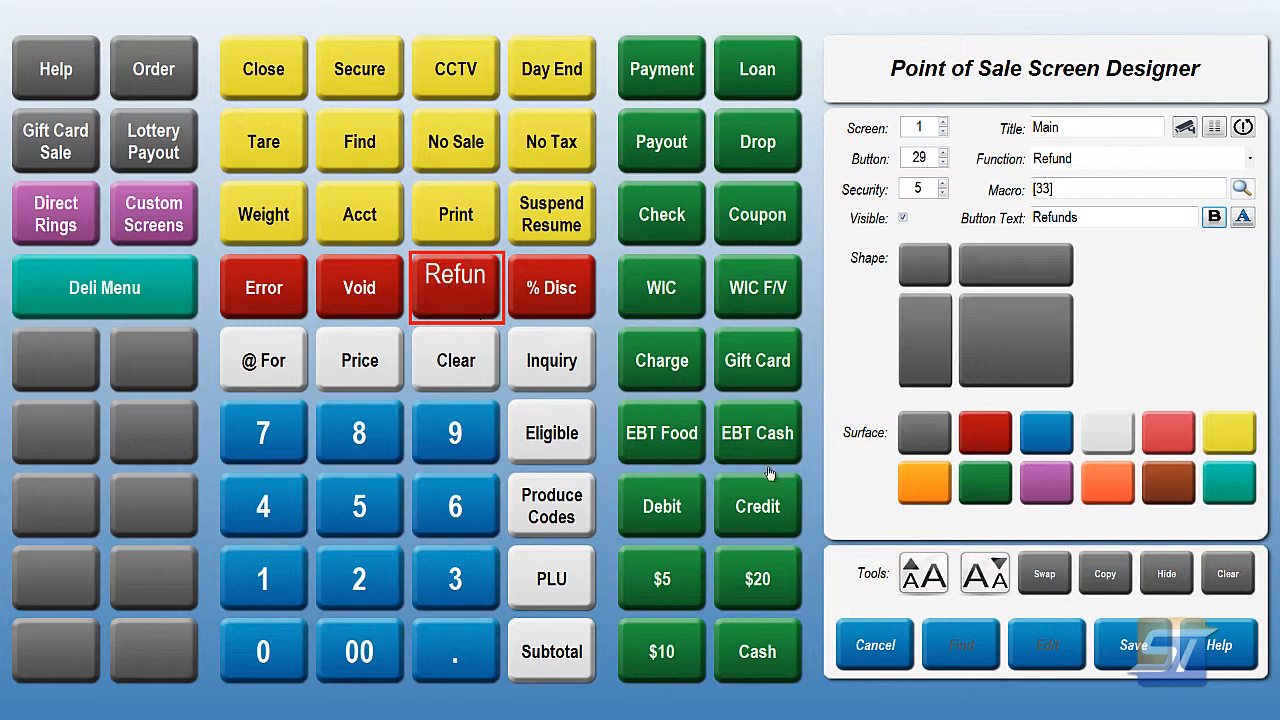
{"action": "left_click", "coordinate": [985, 578]}
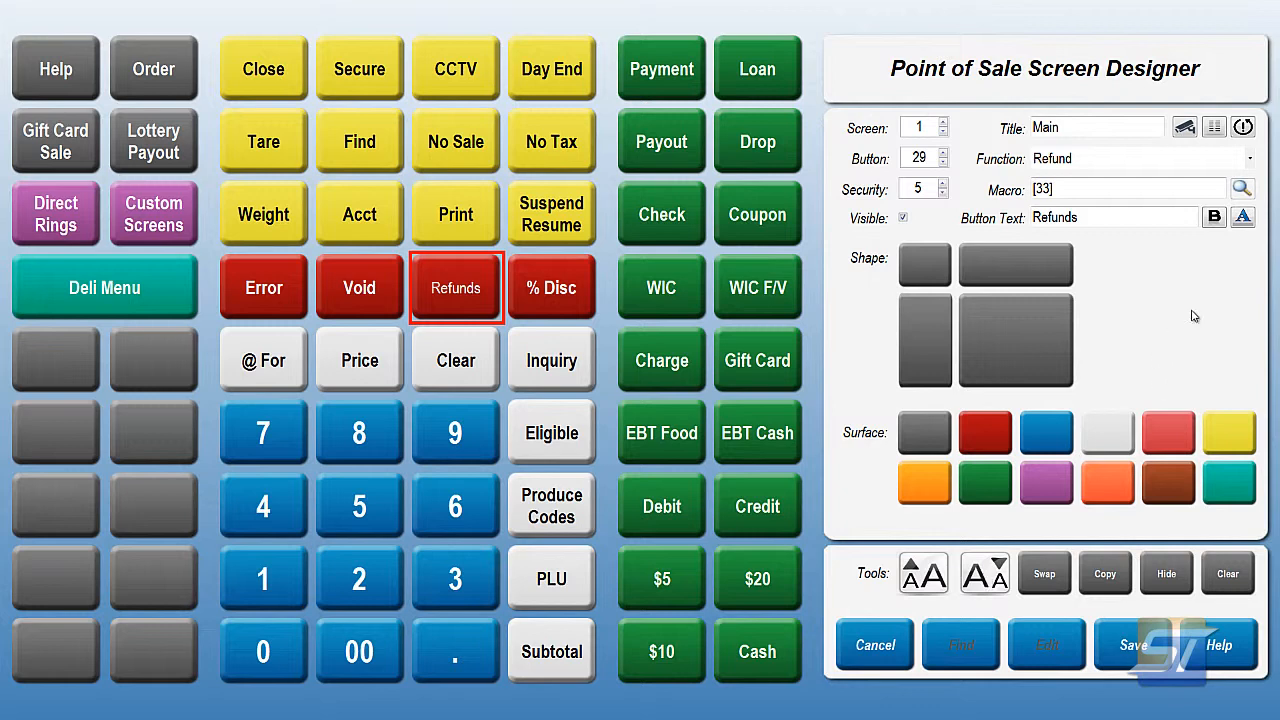
{"action": "left_click", "coordinate": [1213, 217]}
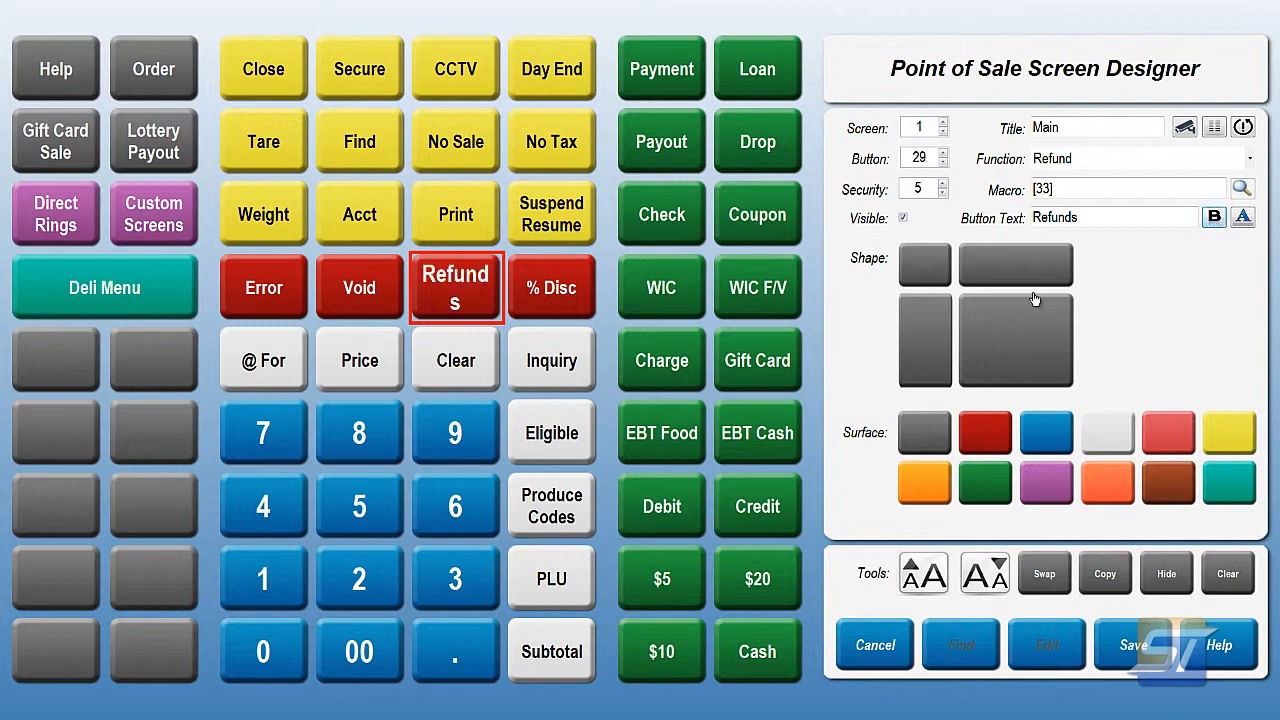
{"action": "left_click", "coordinate": [986, 578]}
{"action": "left_click", "coordinate": [928, 578]}
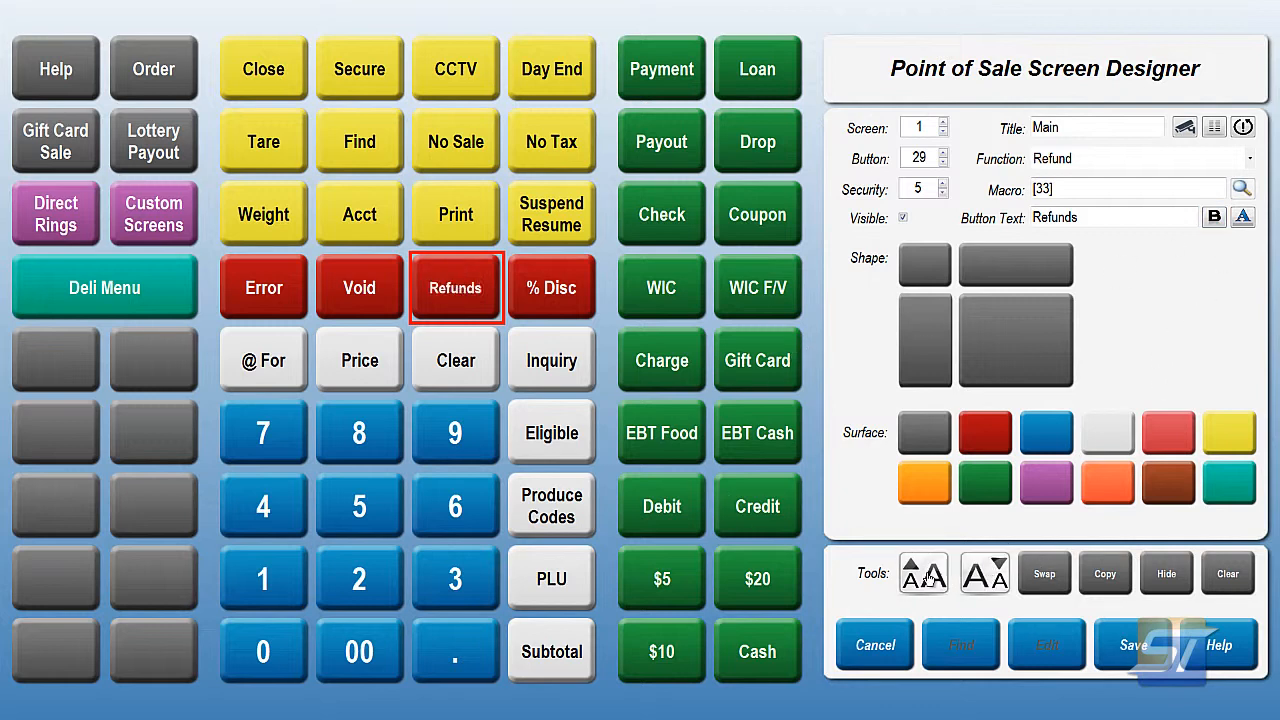
{"action": "left_click", "coordinate": [928, 578]}
Try the single, double-wide, double-tall and large square shapes on blank button 41
{"action": "left_click", "coordinate": [46, 430]}
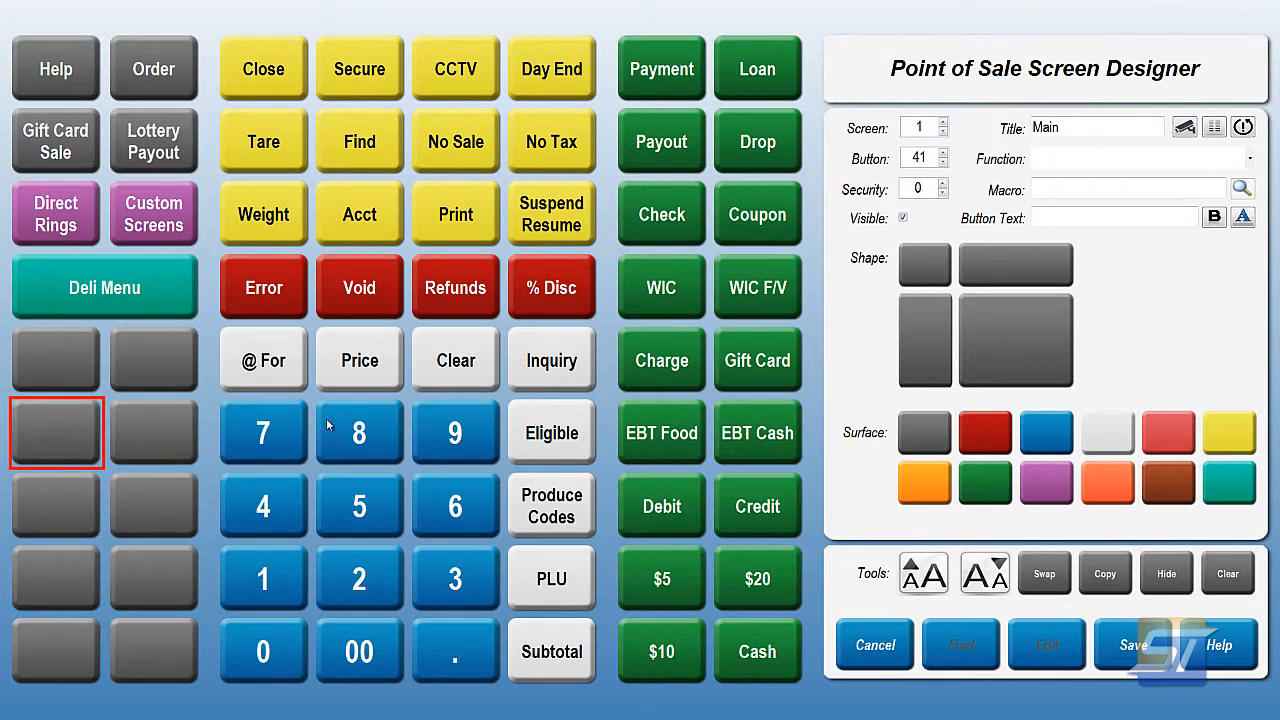
{"action": "left_click", "coordinate": [920, 275]}
{"action": "left_click", "coordinate": [1013, 275]}
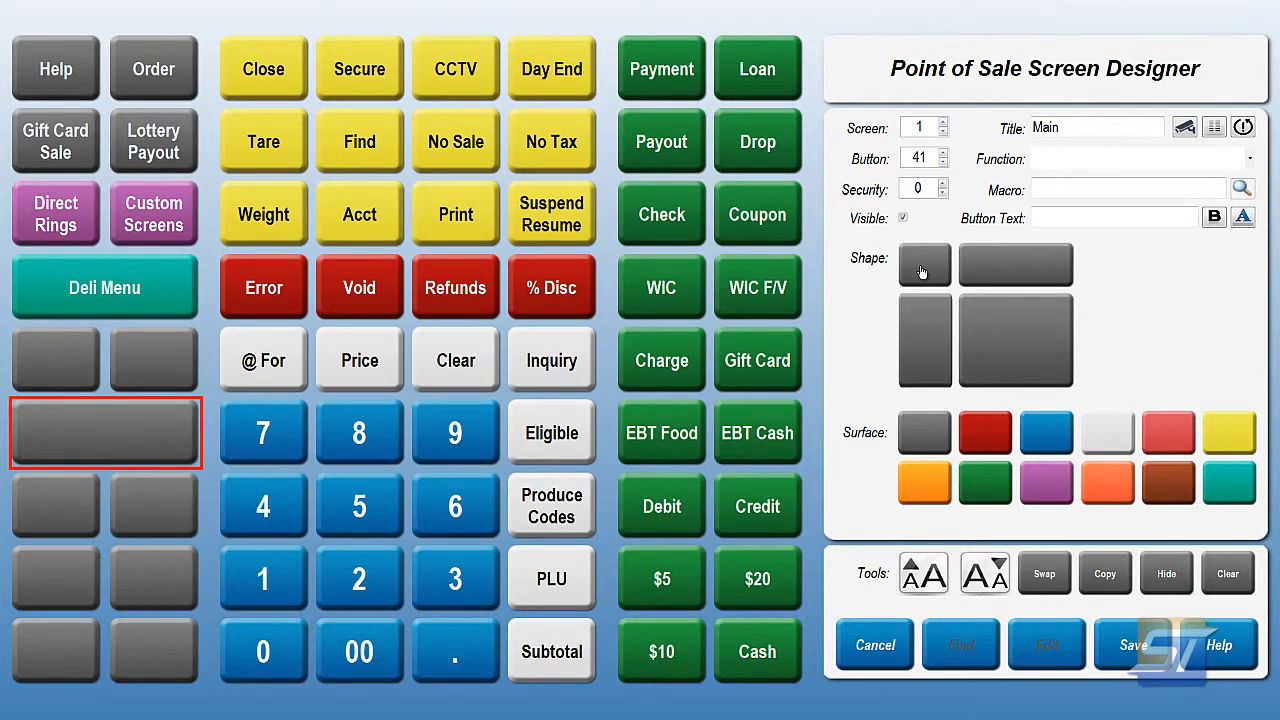
{"action": "left_click", "coordinate": [928, 360]}
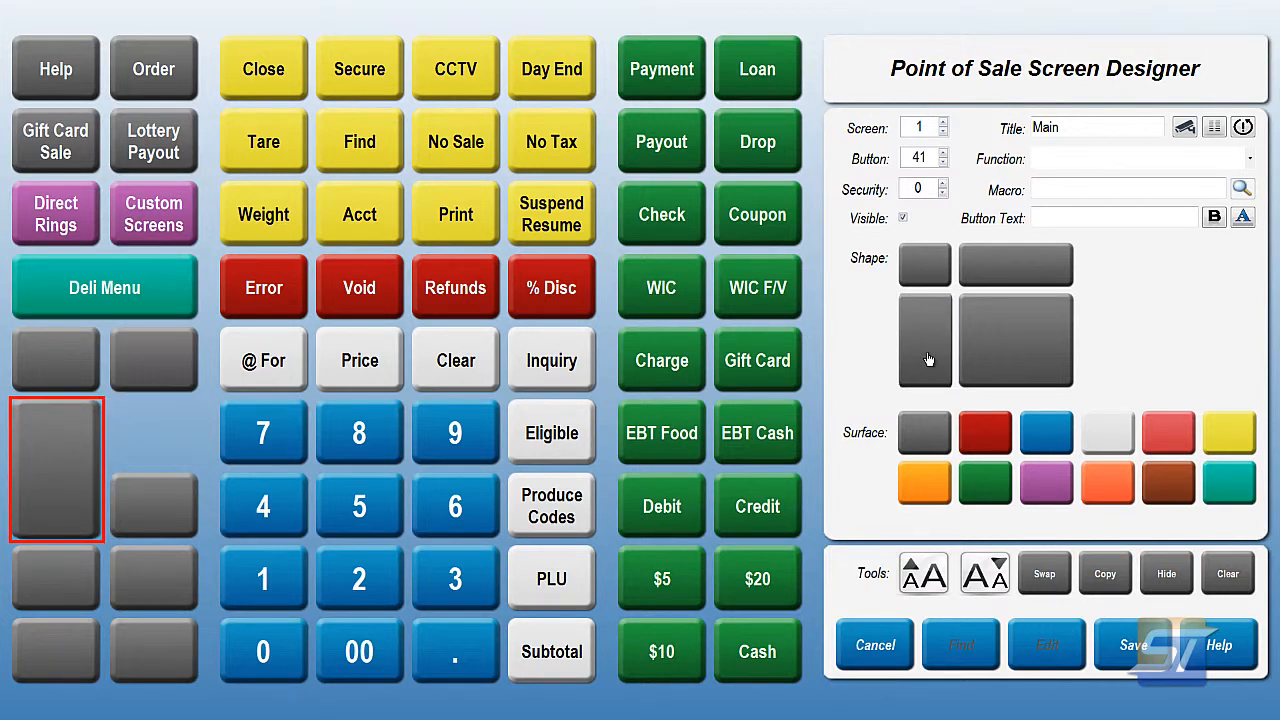
{"action": "left_click", "coordinate": [1012, 347]}
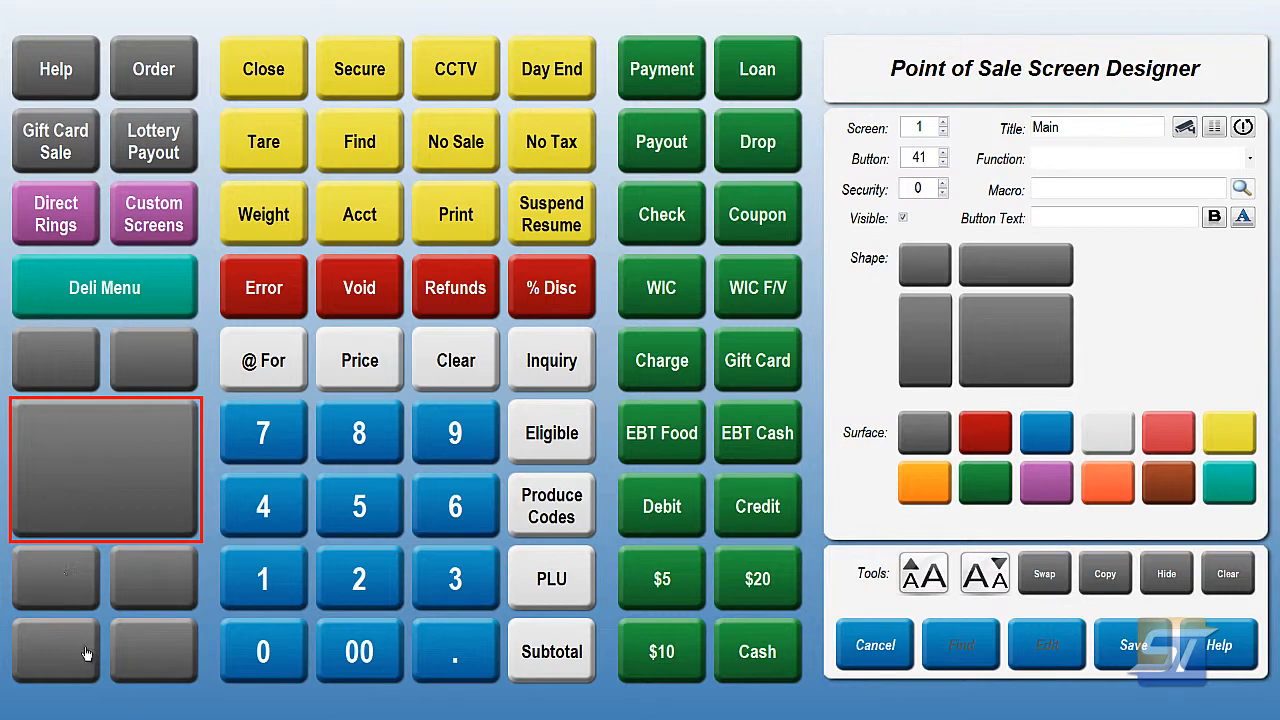
Check the shapes offered for bottom-row button 65, and apply the large square shape to blank button 57 above it
{"action": "left_click", "coordinate": [52, 660]}
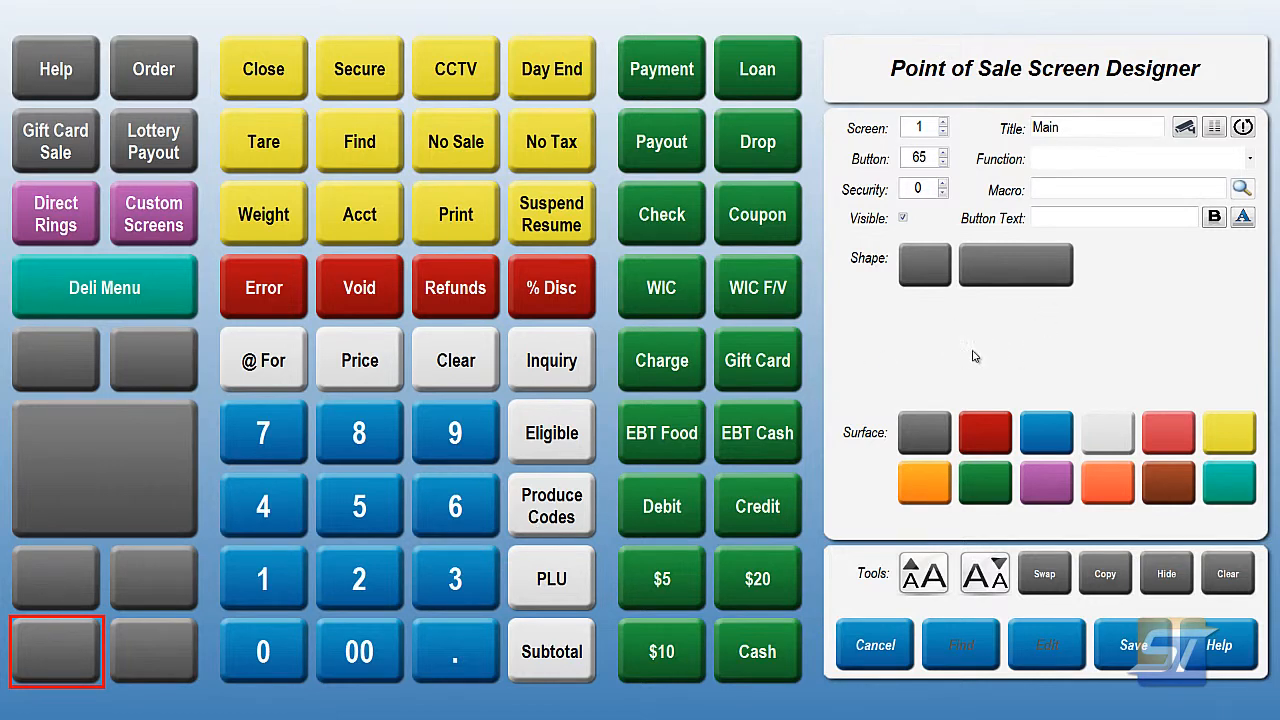
{"action": "left_click", "coordinate": [56, 587]}
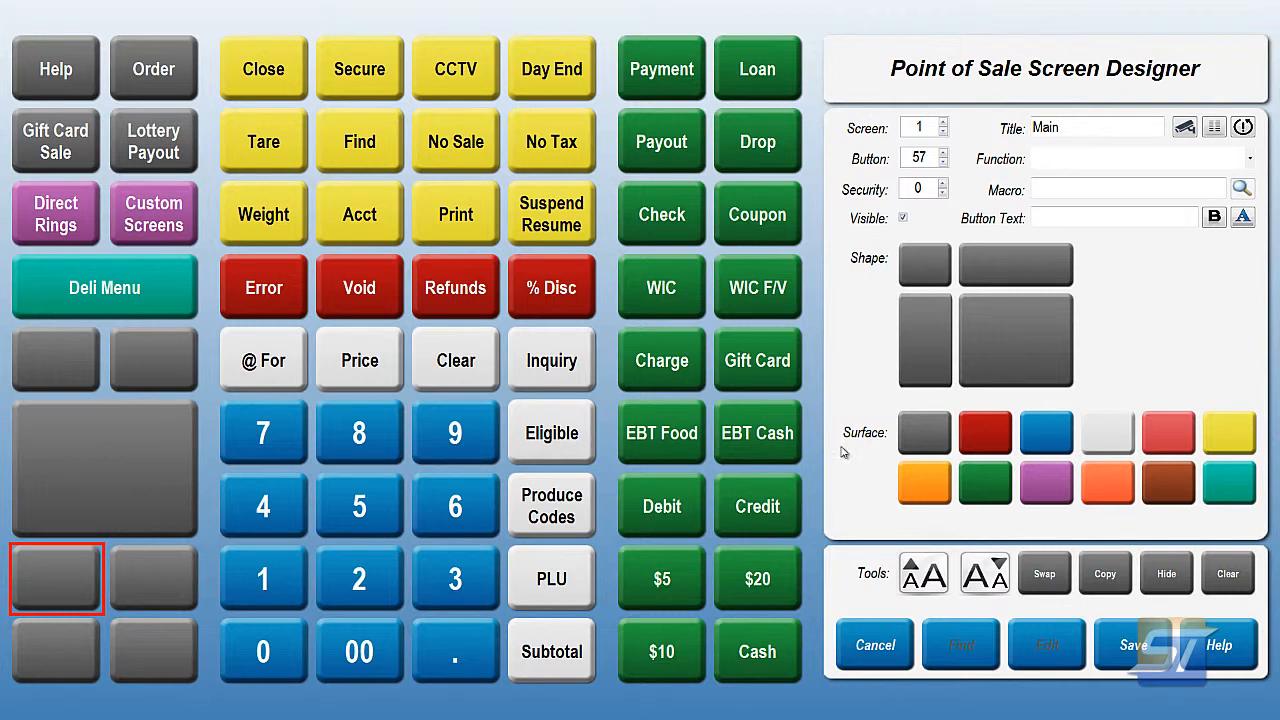
{"action": "left_click", "coordinate": [1028, 342]}
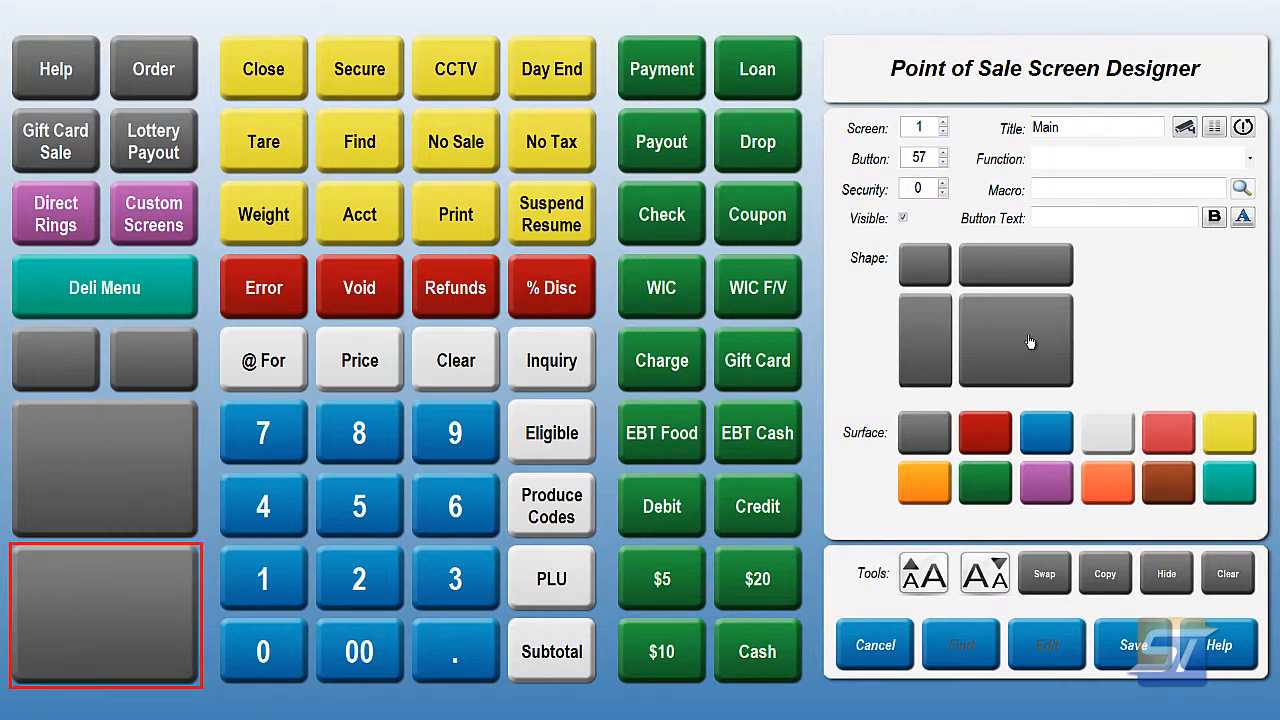
Set the enlarged blank buttons 57 and 41 back to the single shape
{"action": "left_click", "coordinate": [935, 271]}
{"action": "left_click", "coordinate": [93, 453]}
{"action": "left_click", "coordinate": [920, 276]}
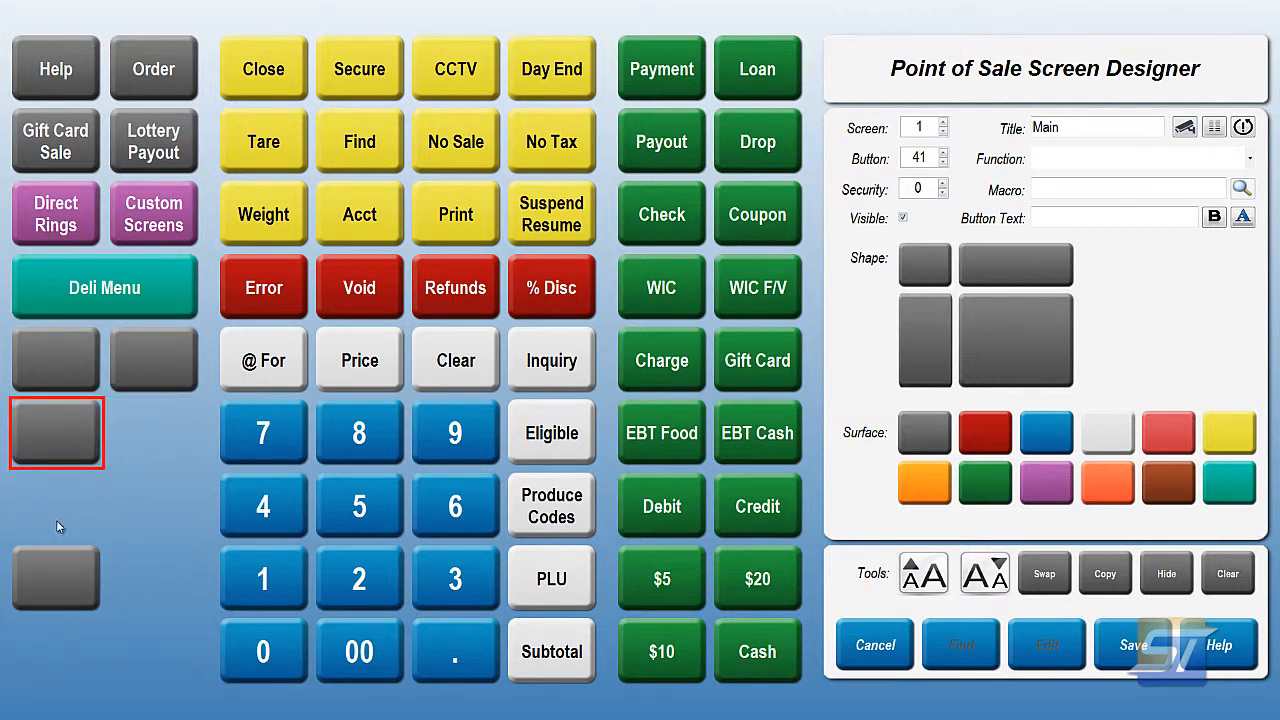
Bring back the blank single buttons that the two enlarged buttons had covered, and reselect blank button 41
{"action": "left_click", "coordinate": [148, 443]}
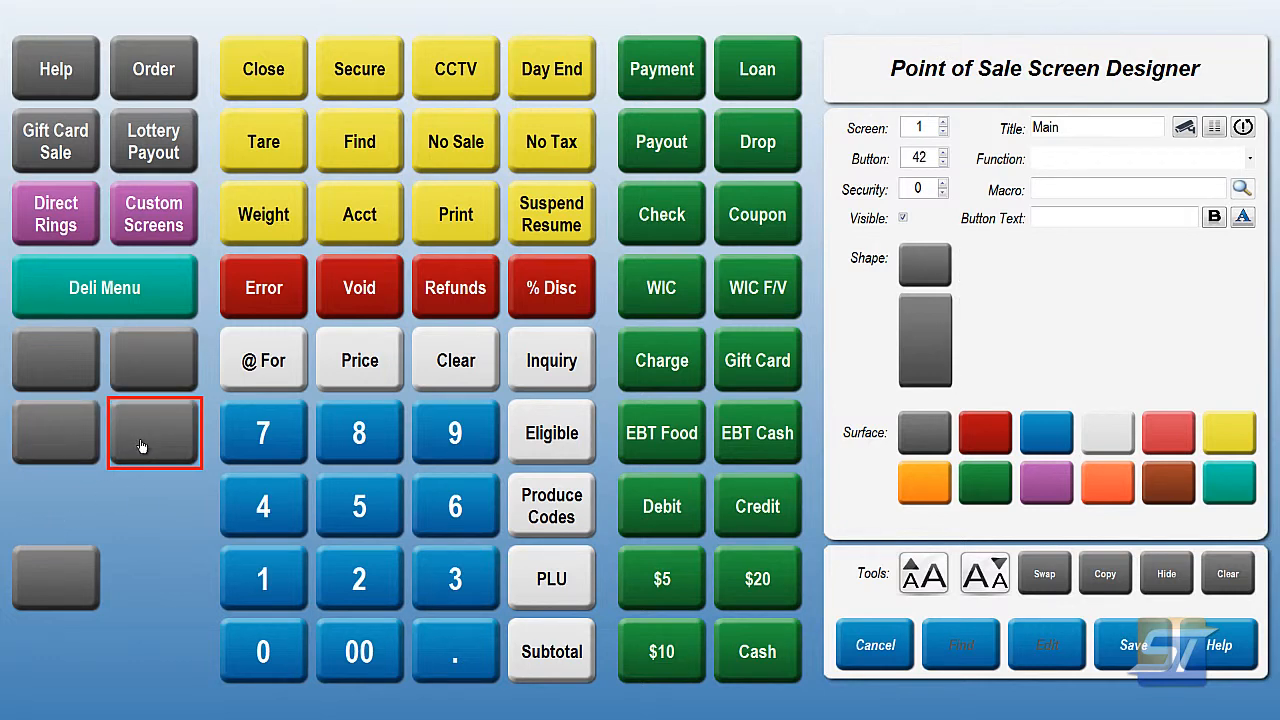
{"action": "left_click", "coordinate": [93, 507]}
{"action": "left_click", "coordinate": [134, 512]}
{"action": "left_click", "coordinate": [146, 582]}
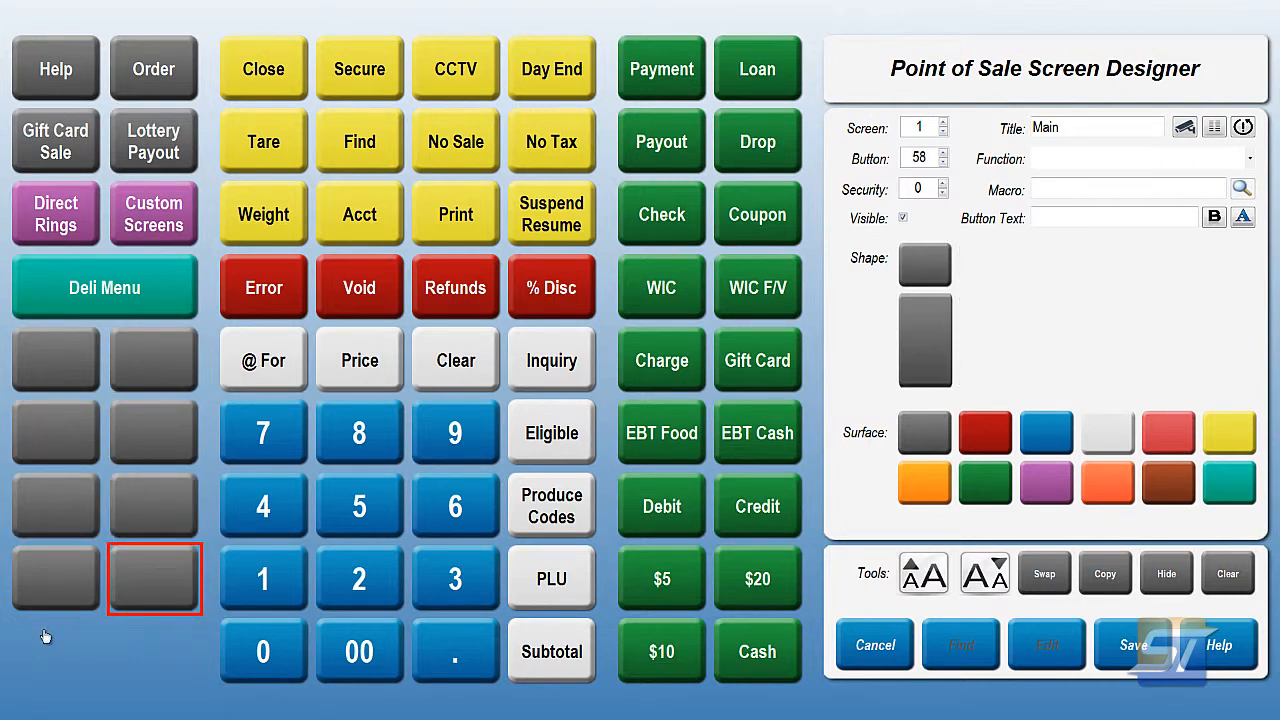
{"action": "left_click", "coordinate": [45, 640]}
{"action": "left_click", "coordinate": [163, 645]}
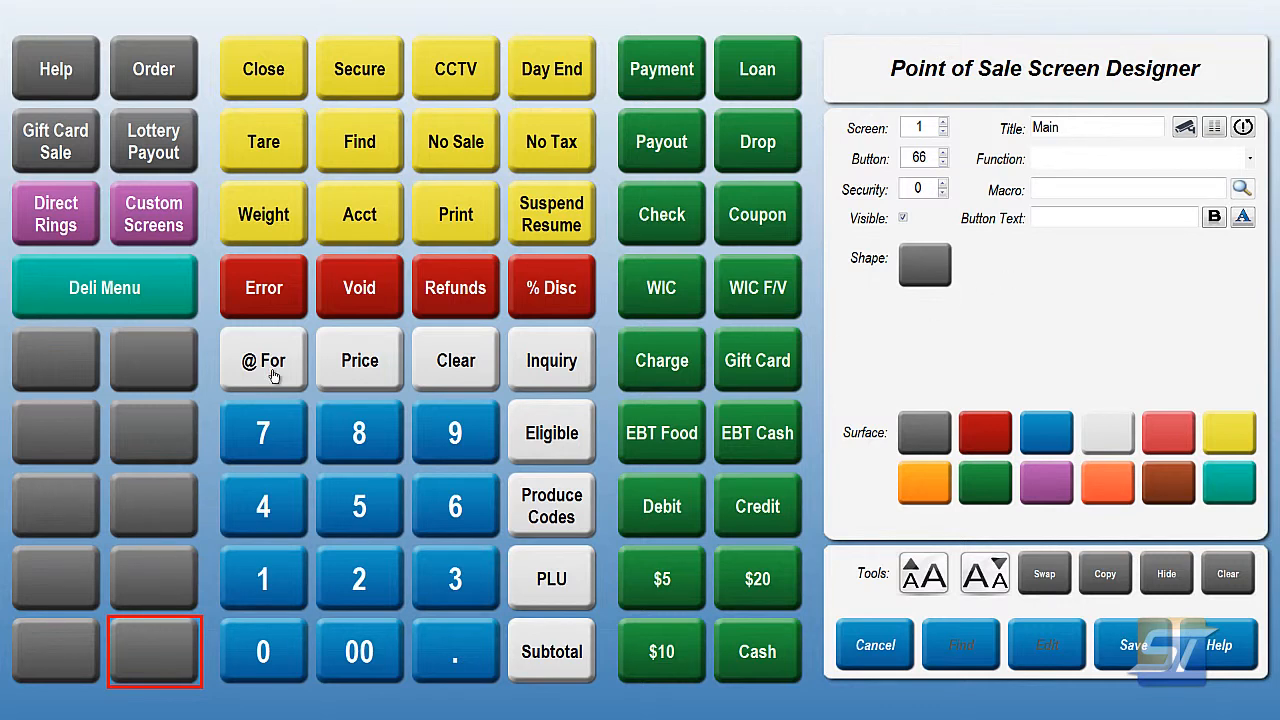
{"action": "left_click", "coordinate": [45, 425]}
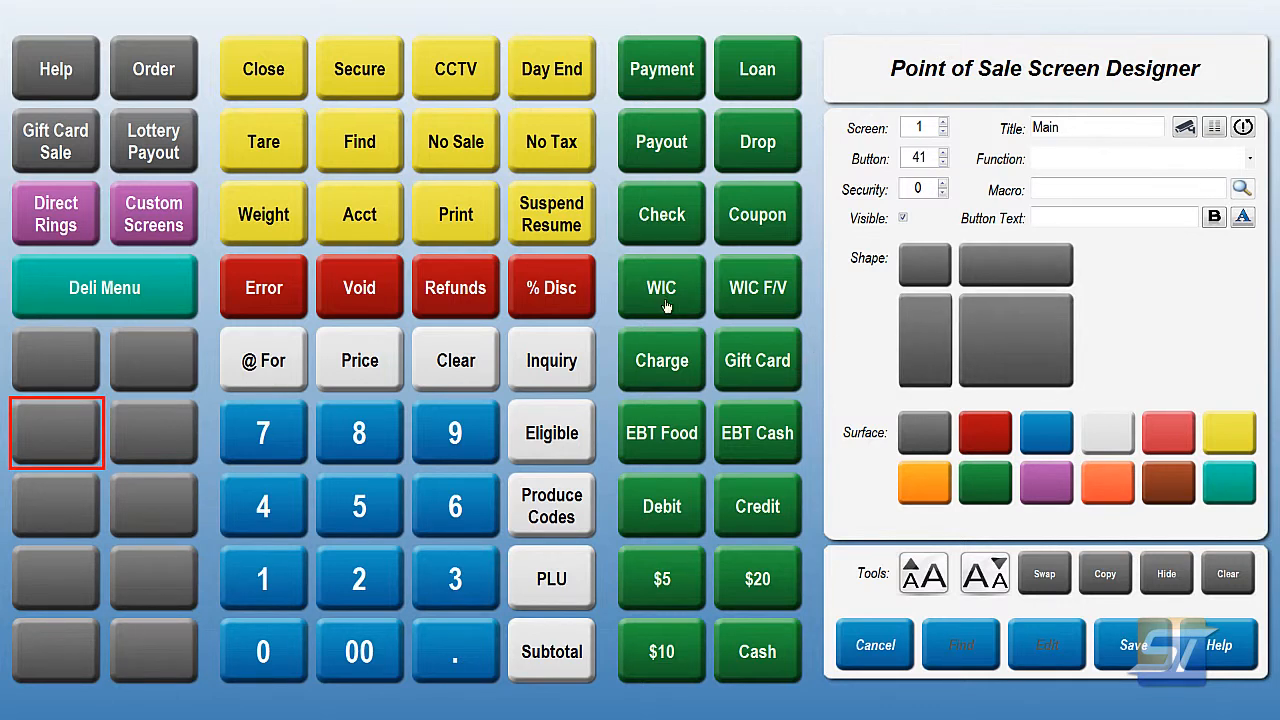
Try the available surface colors on the Refunds button and finish with red
{"action": "left_click", "coordinate": [470, 308]}
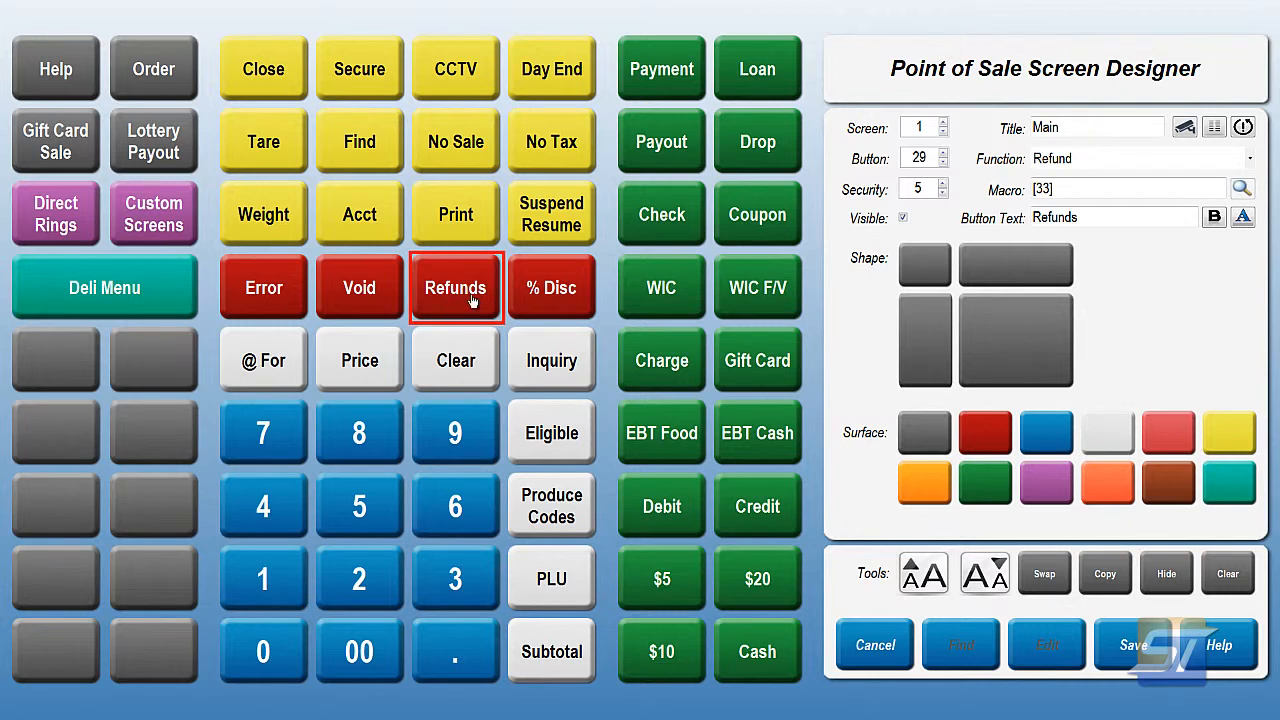
{"action": "left_click", "coordinate": [930, 432]}
{"action": "left_click", "coordinate": [988, 436]}
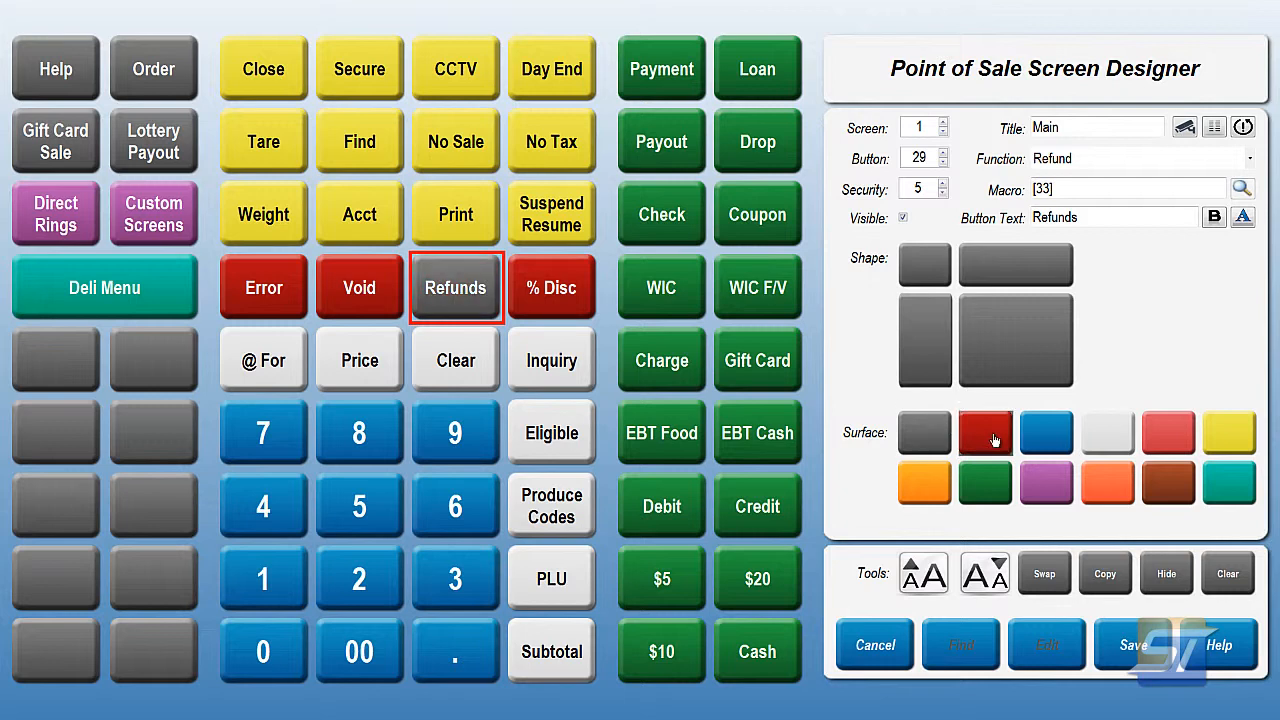
{"action": "left_click", "coordinate": [1060, 438]}
{"action": "left_click", "coordinate": [1110, 438]}
{"action": "left_click", "coordinate": [1190, 442]}
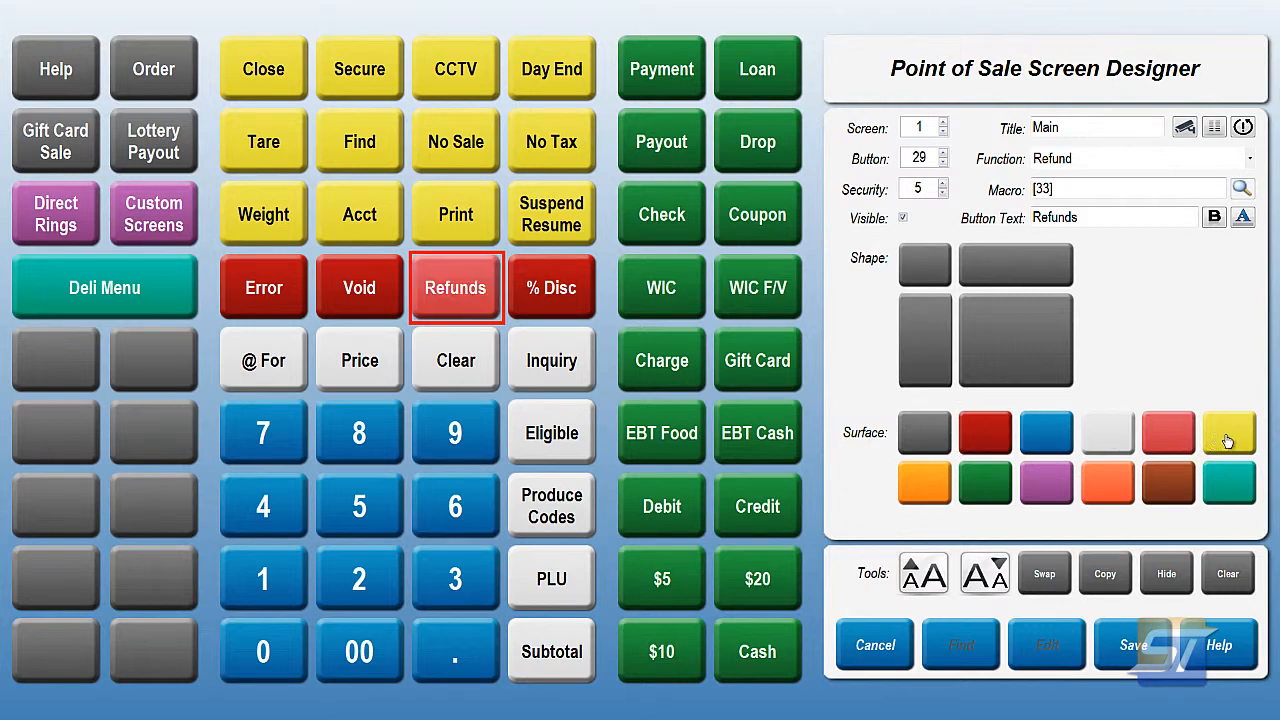
{"action": "left_click", "coordinate": [1226, 440]}
{"action": "left_click", "coordinate": [1232, 492]}
{"action": "left_click", "coordinate": [1168, 486]}
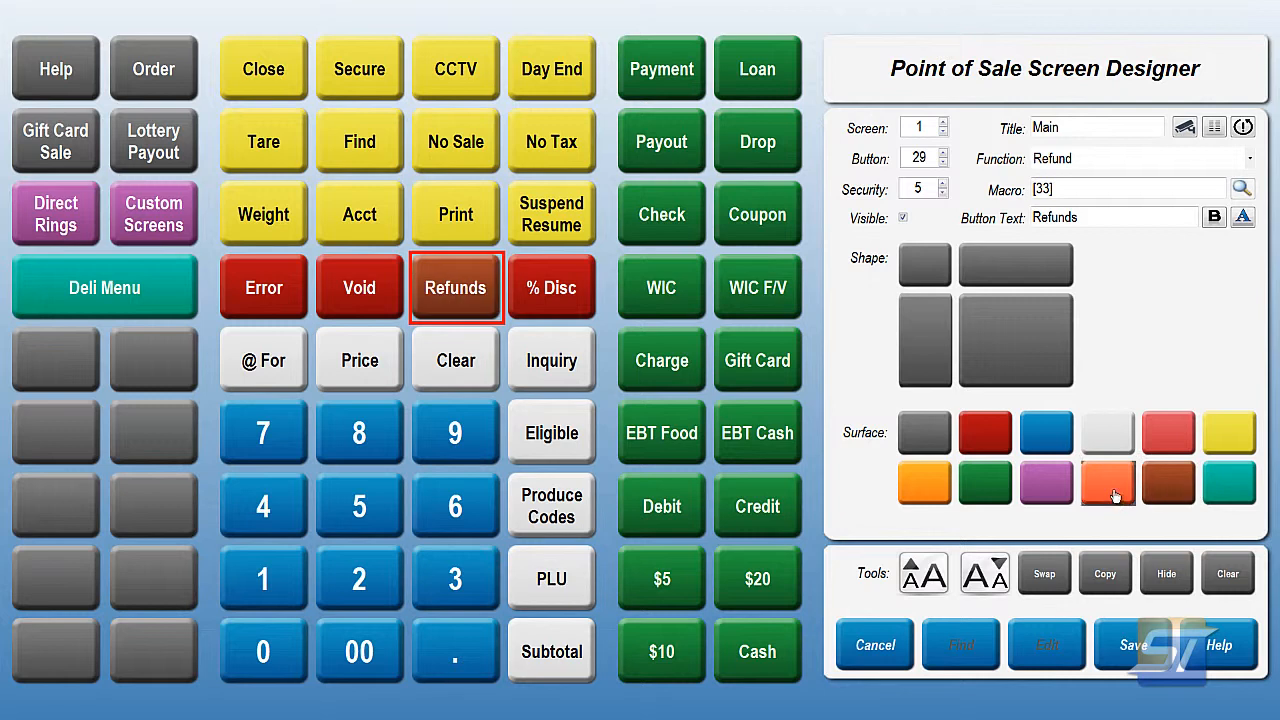
{"action": "left_click", "coordinate": [1115, 495]}
{"action": "left_click", "coordinate": [1057, 495]}
{"action": "left_click", "coordinate": [997, 497]}
{"action": "left_click", "coordinate": [925, 492]}
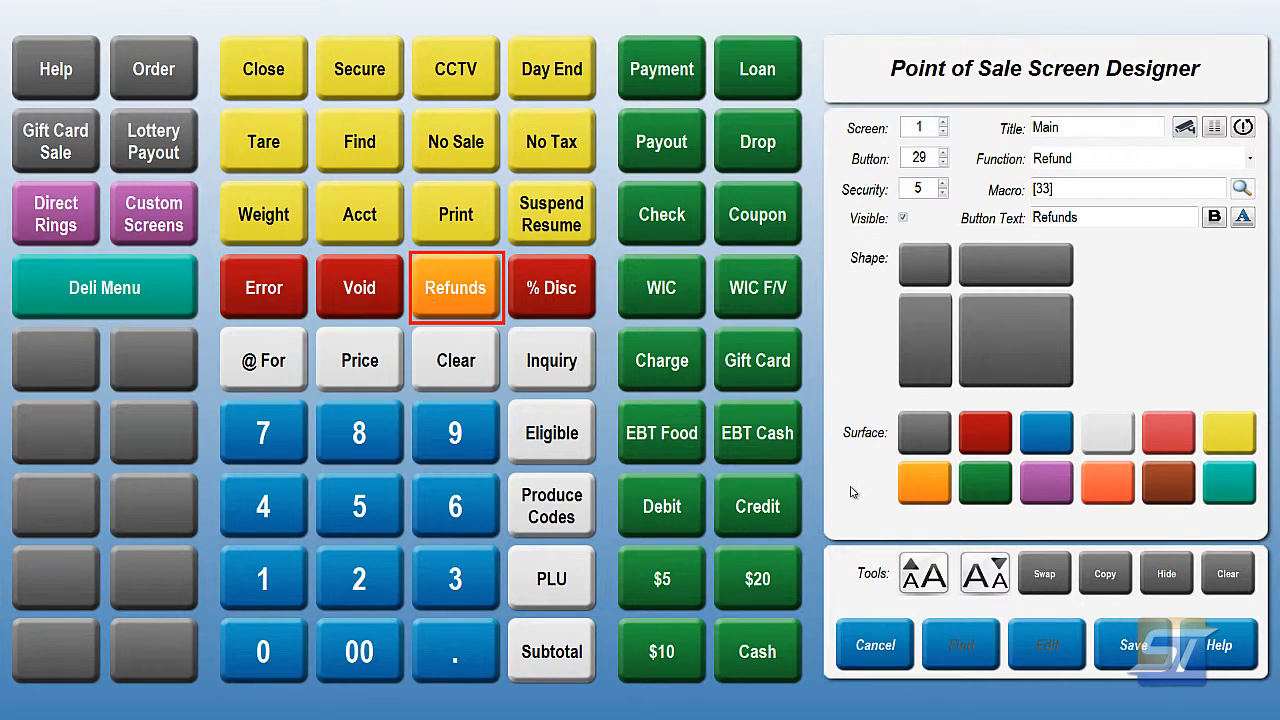
{"action": "left_click", "coordinate": [981, 447]}
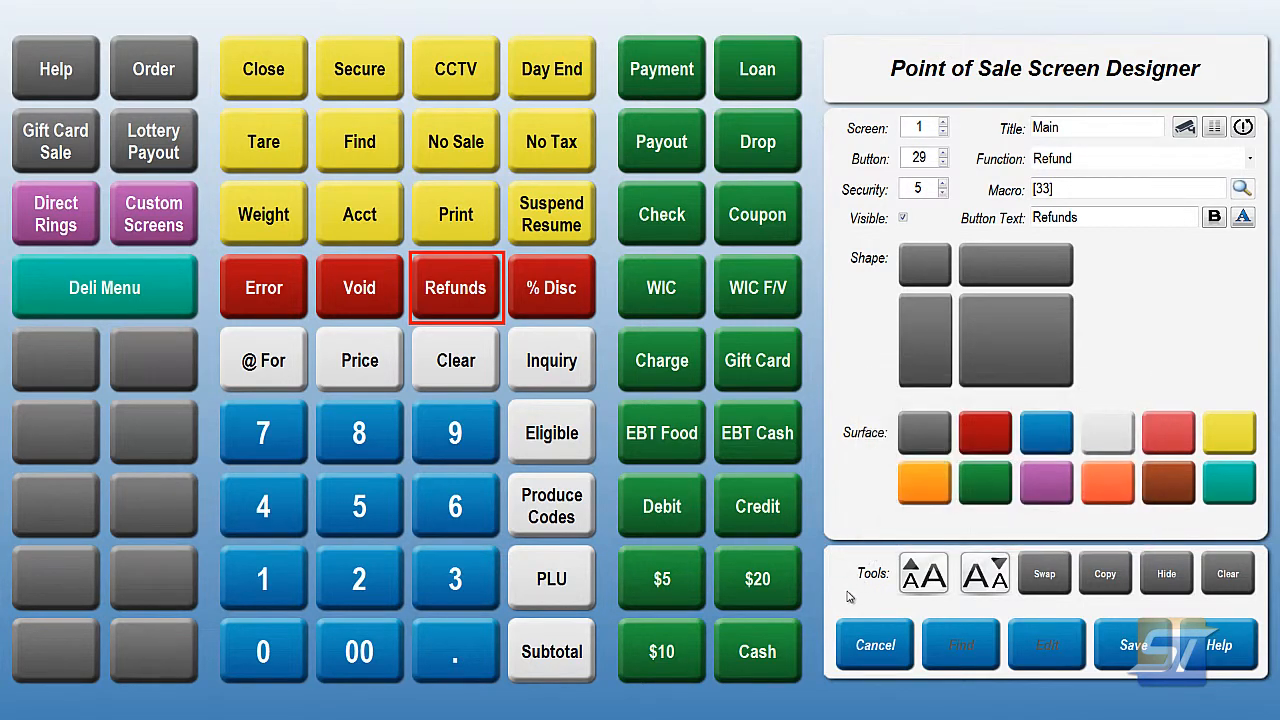
Shrink the Refunds button's text by one size and enlarge it again
{"action": "mouse_move", "coordinate": [874, 582]}
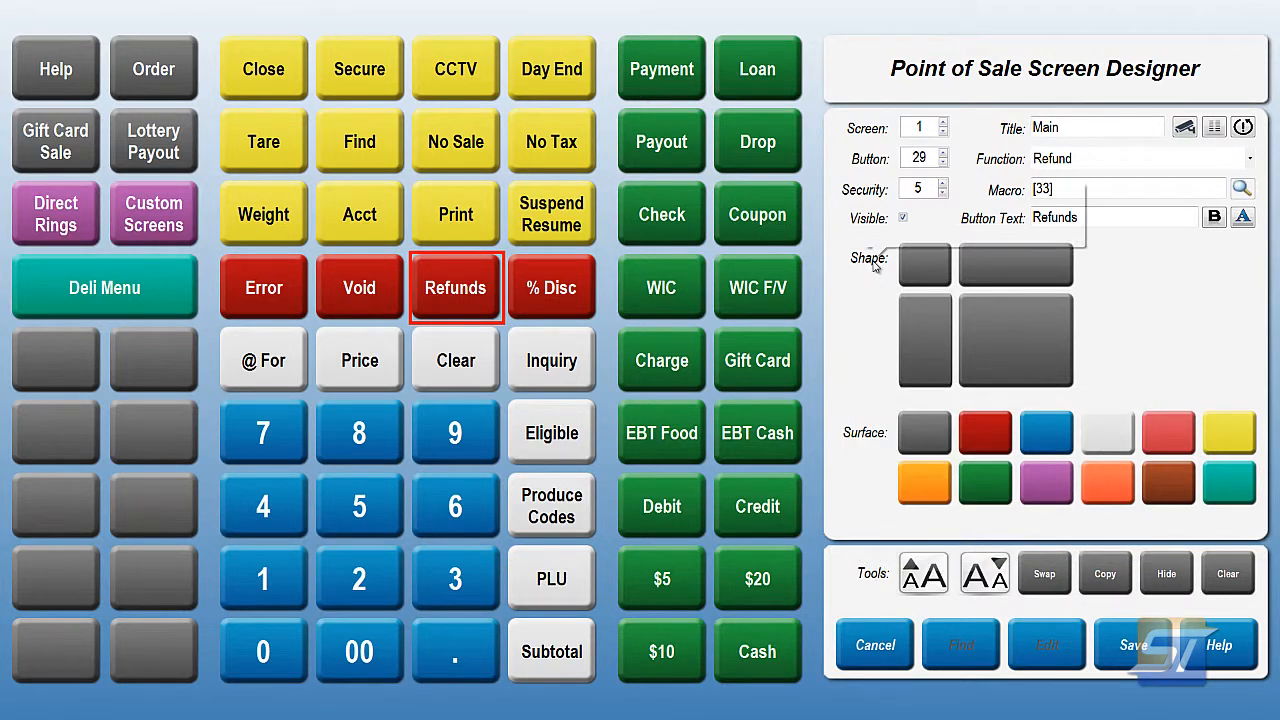
{"action": "mouse_move", "coordinate": [875, 262]}
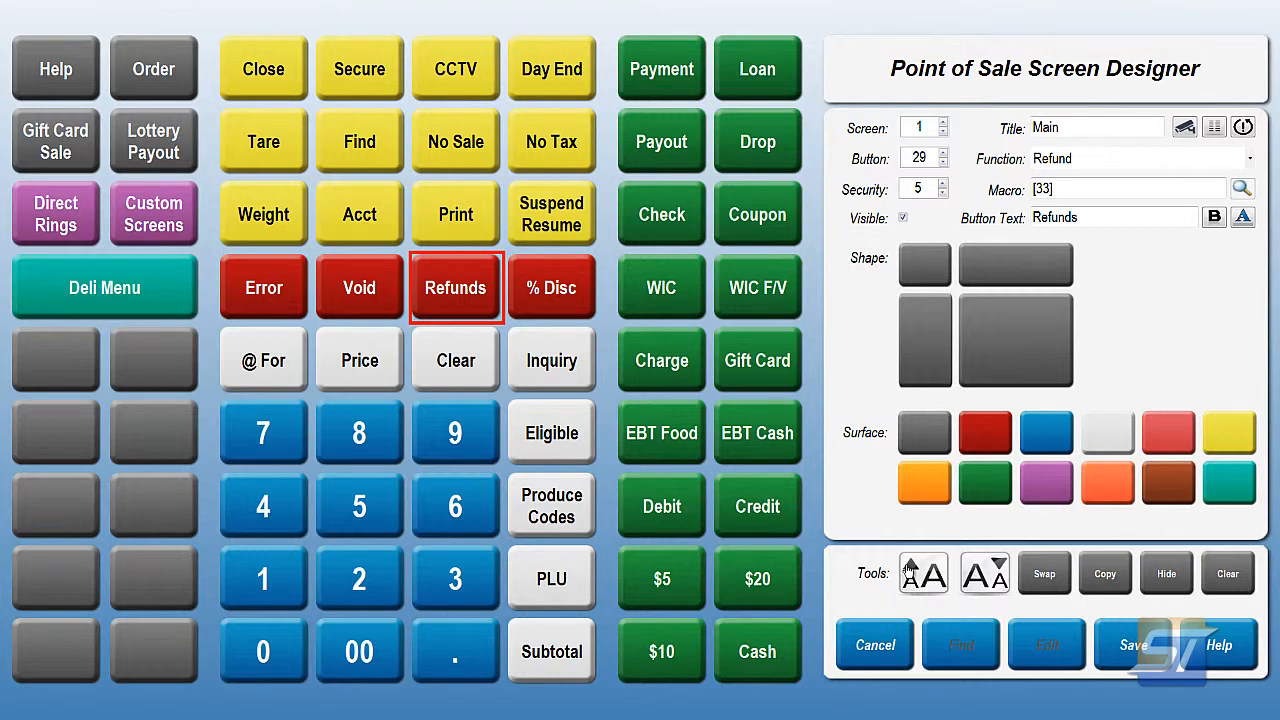
{"action": "left_click", "coordinate": [986, 575]}
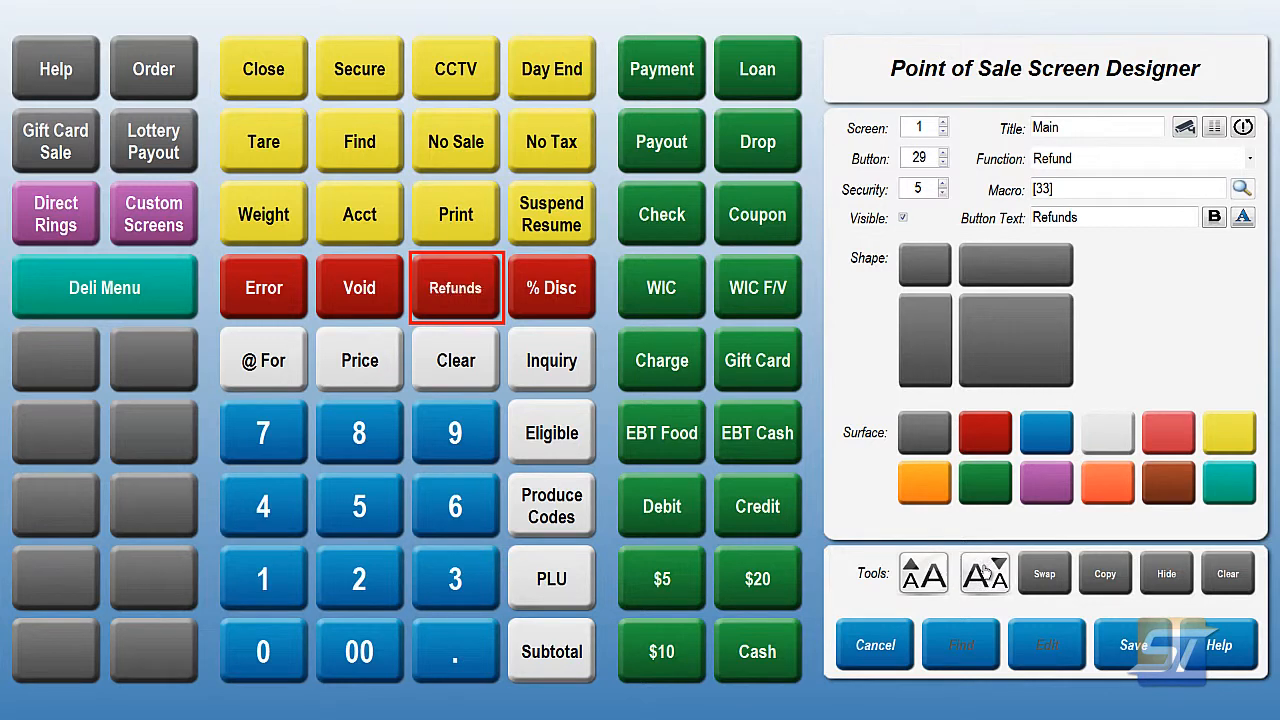
{"action": "left_click", "coordinate": [931, 576]}
Swap the positions of the Refunds and % Disc buttons
{"action": "left_click", "coordinate": [1043, 577]}
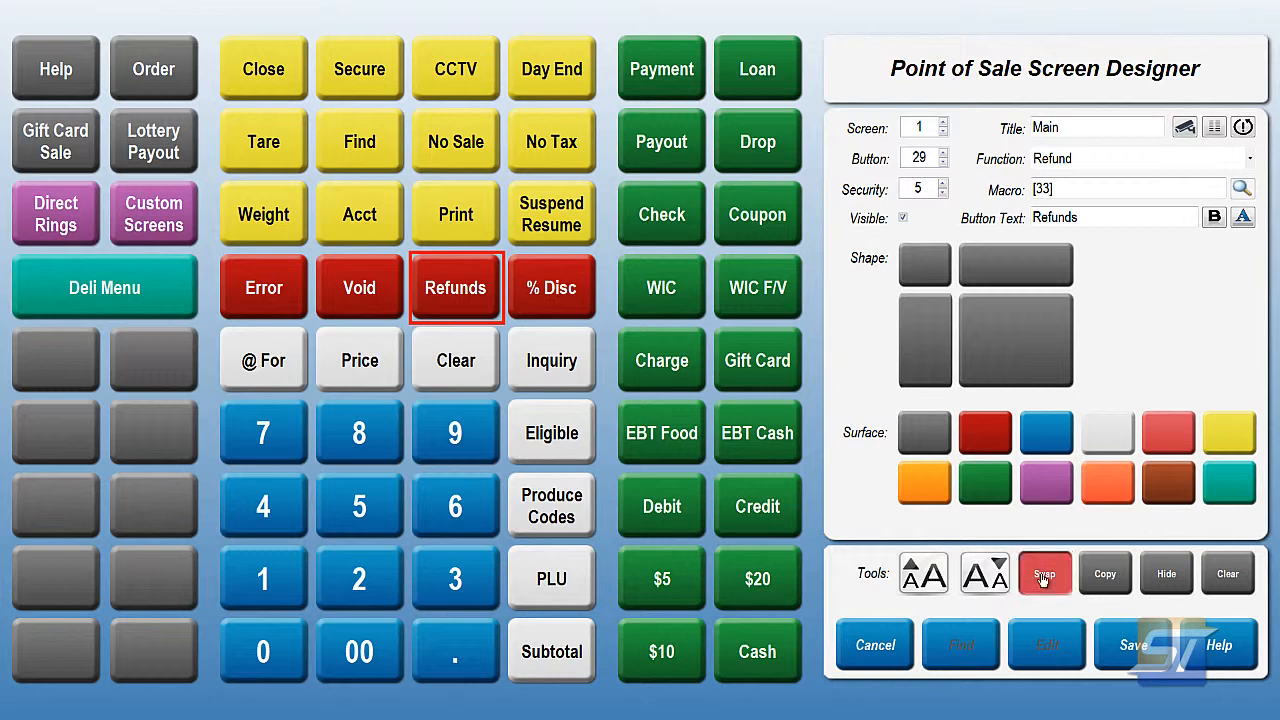
{"action": "left_click", "coordinate": [446, 306]}
{"action": "left_click", "coordinate": [556, 309]}
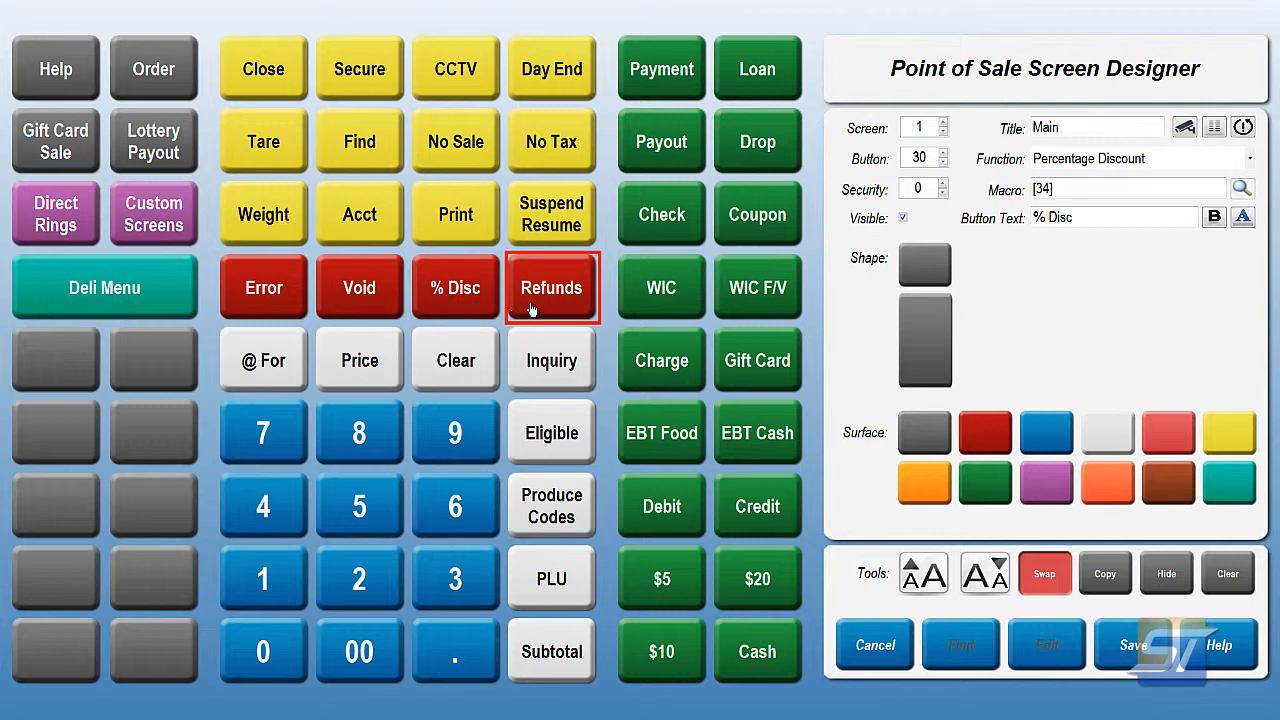
Inspect the properties of both swapped buttons, swap % Disc and Refunds back, and turn off the Swap tool
{"action": "left_click", "coordinate": [464, 305]}
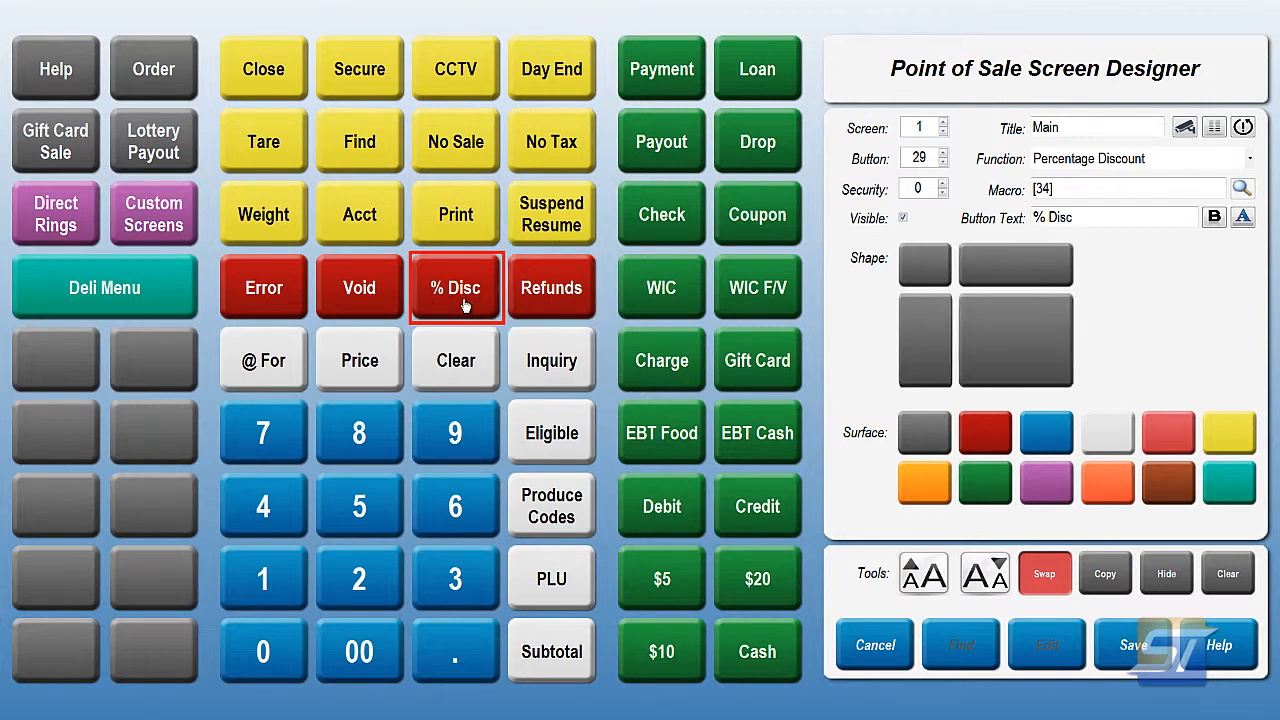
{"action": "left_click", "coordinate": [537, 300]}
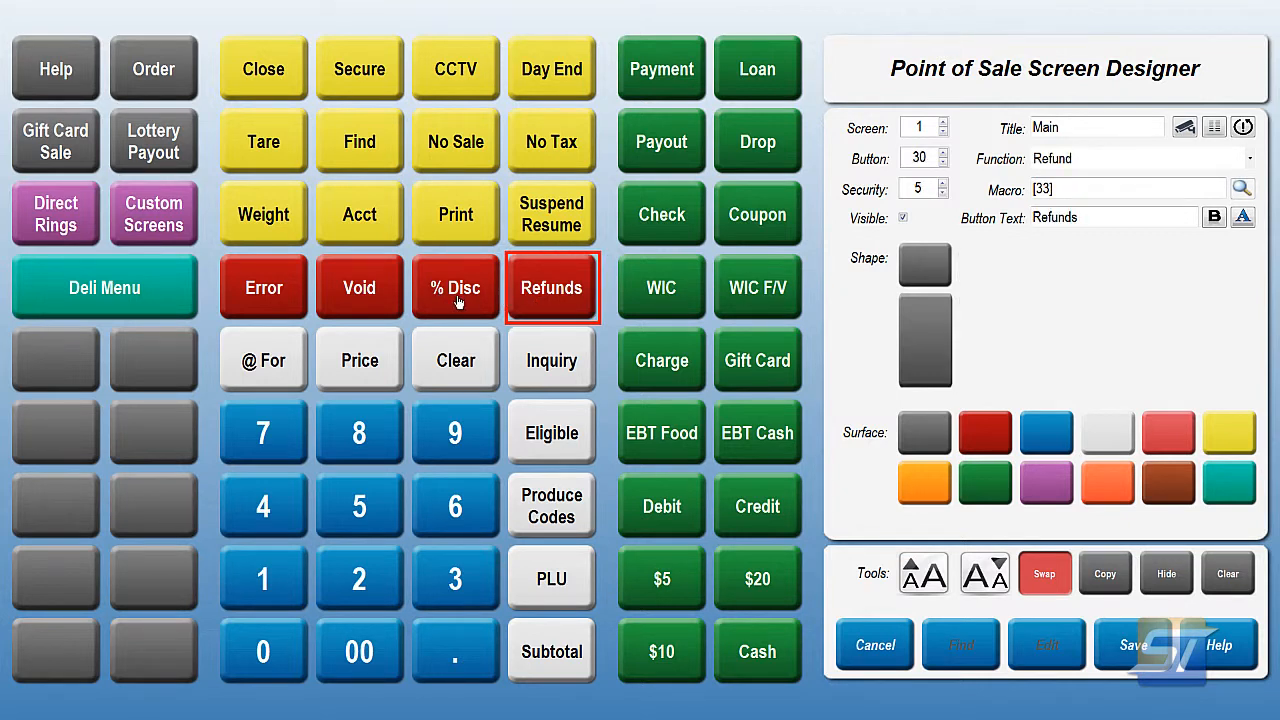
{"action": "left_click_drag", "start_coordinate": [460, 303], "coordinate": [534, 303]}
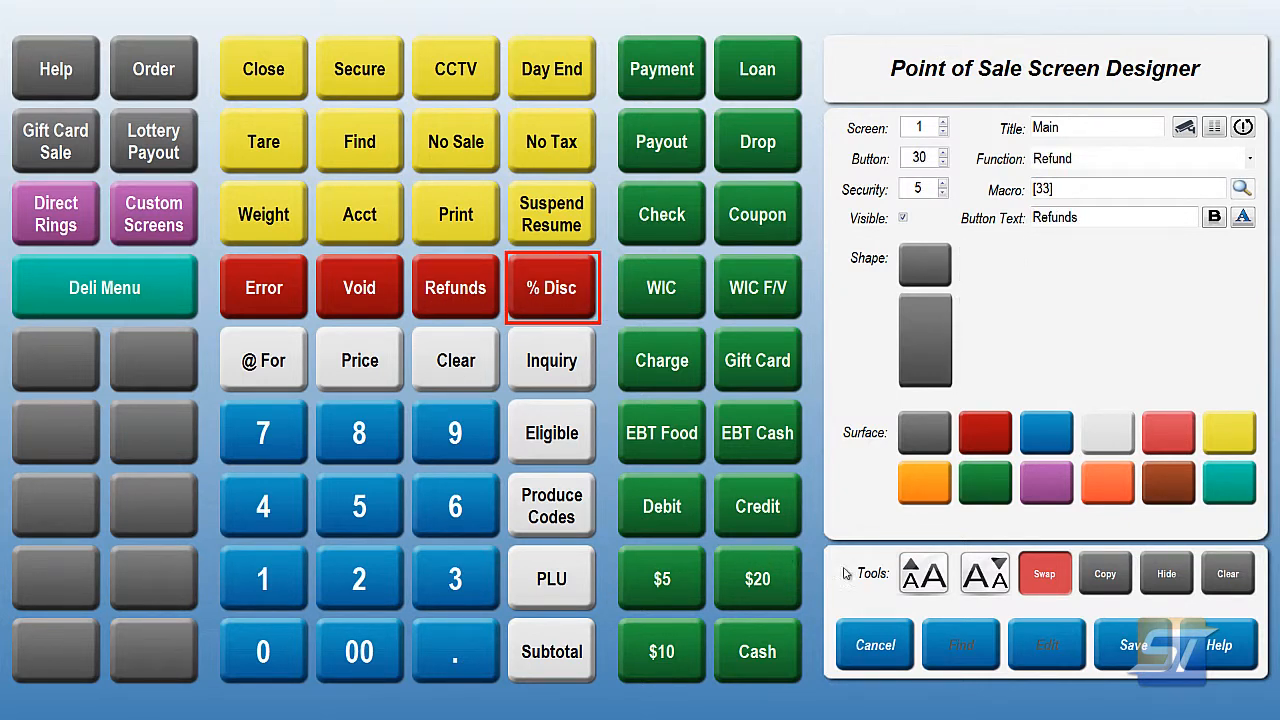
{"action": "left_click", "coordinate": [1048, 584]}
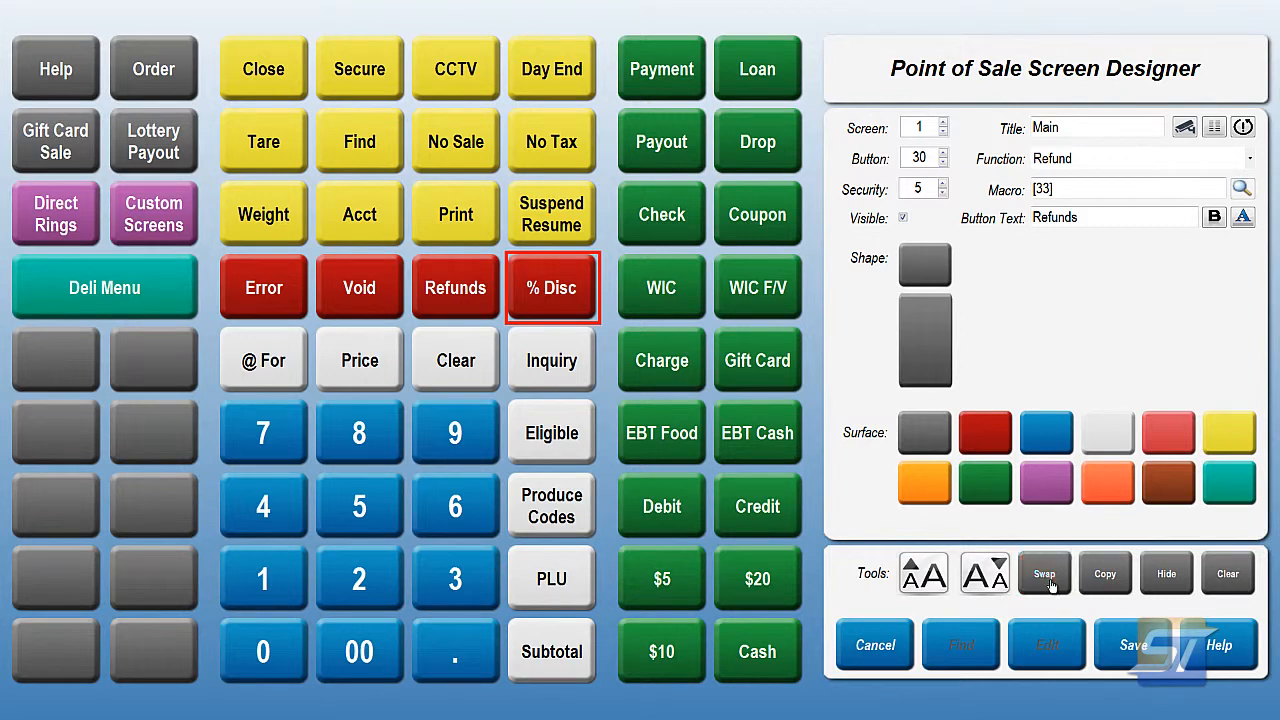
Copy the % Disc button's red format and paste it onto the Inquiry, Clear, Price and @ For buttons
{"action": "left_click", "coordinate": [1106, 583]}
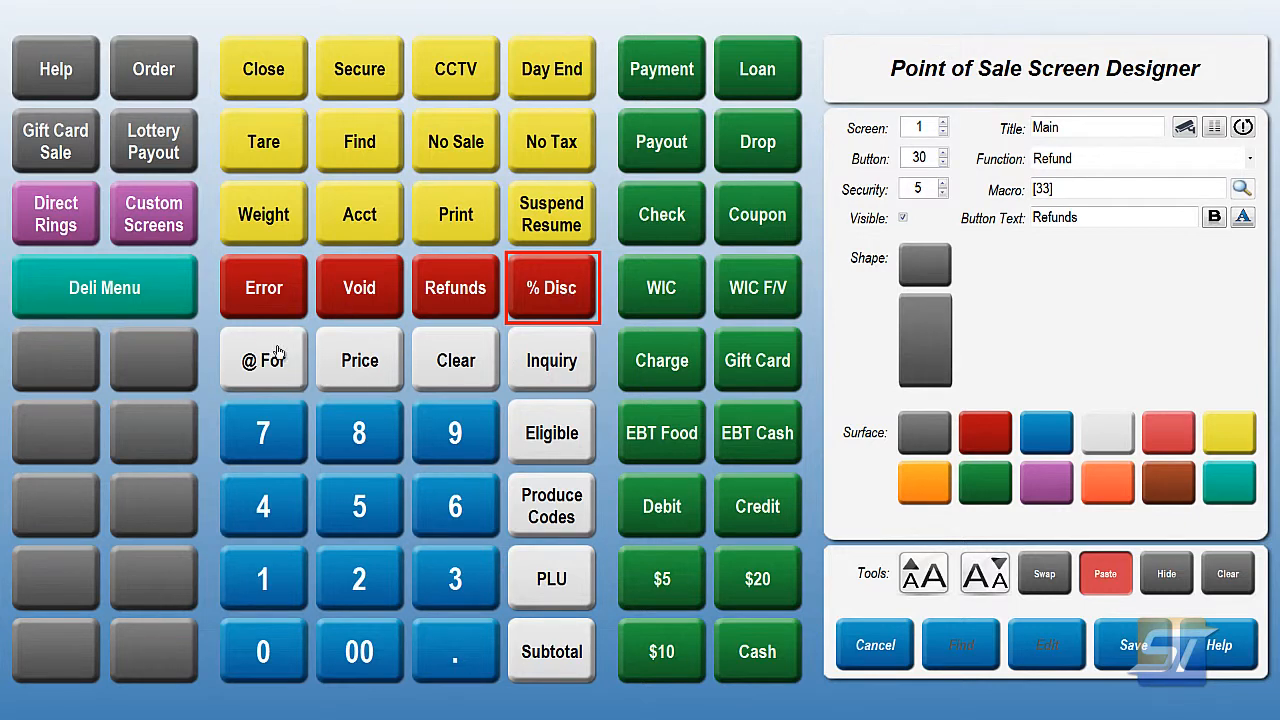
{"action": "left_click", "coordinate": [540, 360]}
{"action": "left_click", "coordinate": [476, 362]}
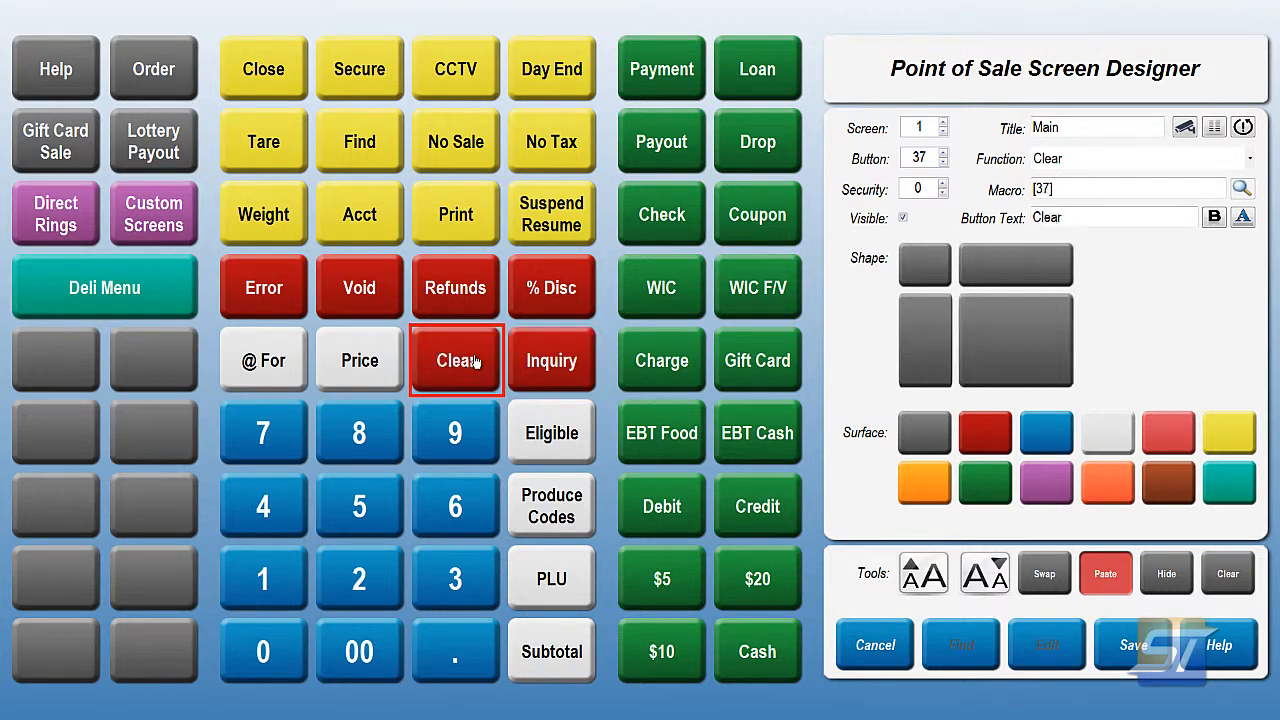
{"action": "left_click", "coordinate": [385, 366]}
{"action": "left_click", "coordinate": [277, 364]}
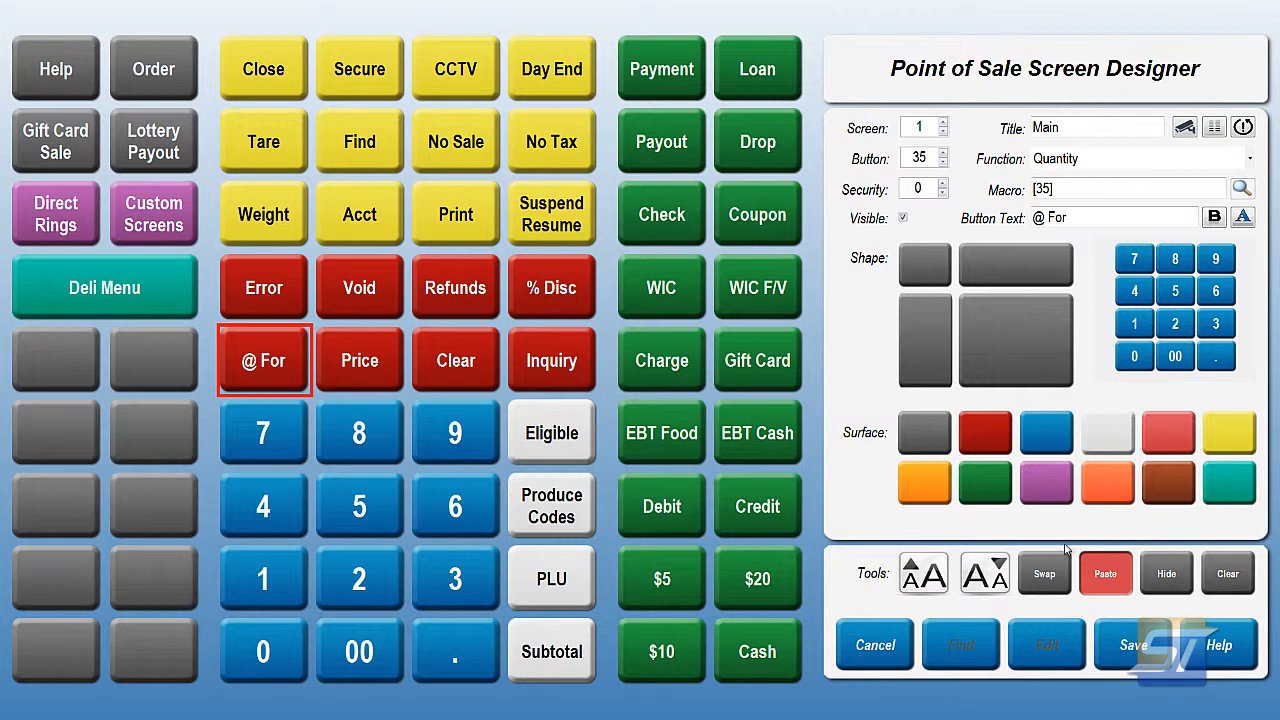
Copy the Eligible button's white format, paste it onto the Inquiry, Clear, Price and @ For buttons, and turn off pasting
{"action": "left_click", "coordinate": [1118, 574]}
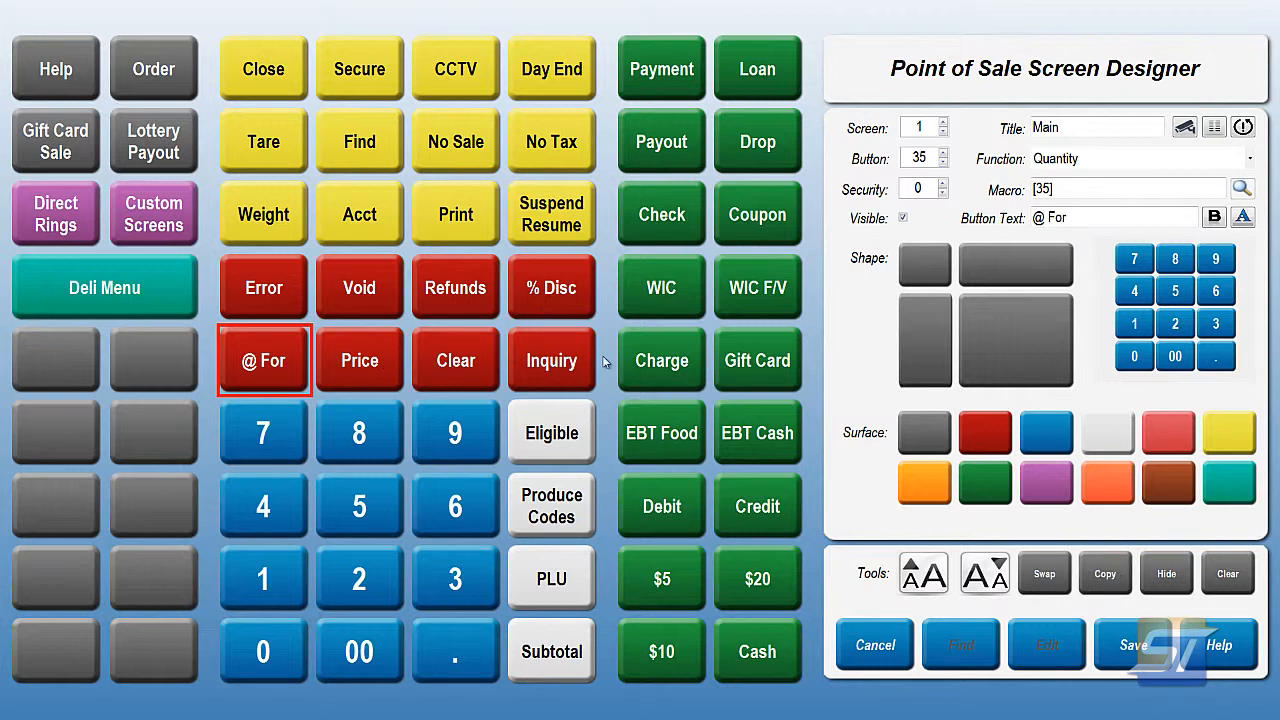
{"action": "left_click", "coordinate": [562, 455]}
{"action": "left_click", "coordinate": [1122, 574]}
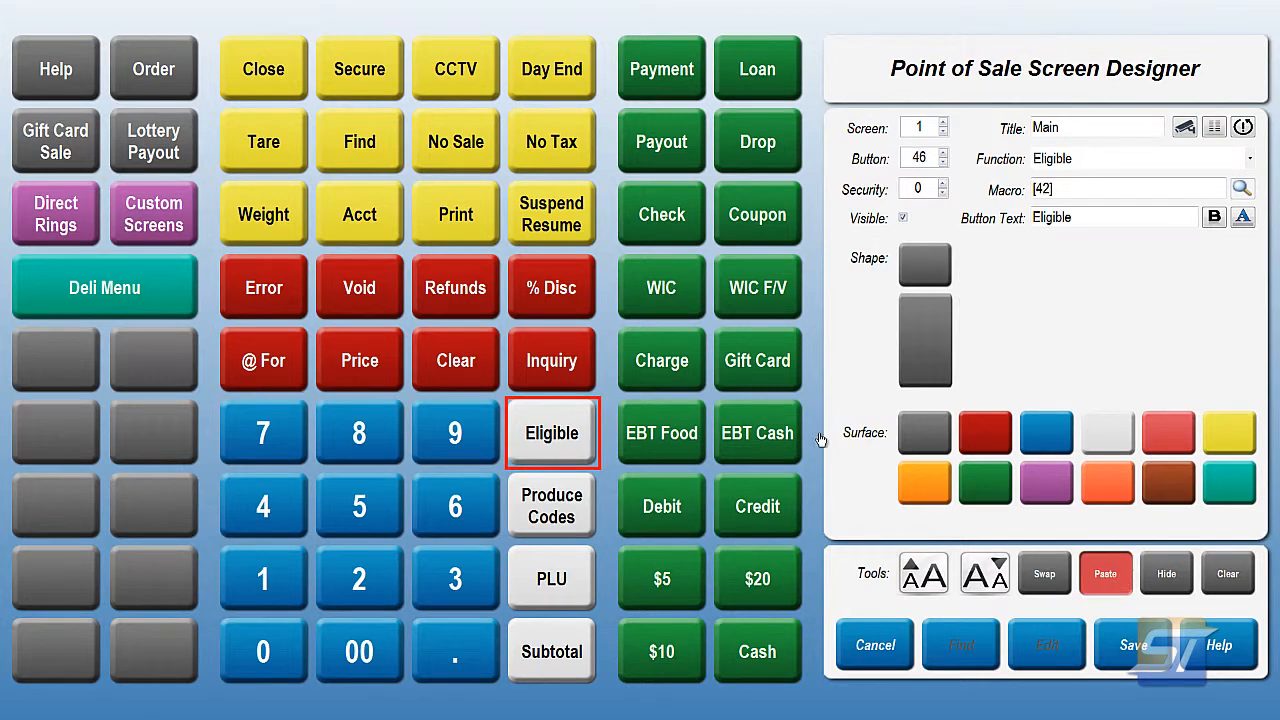
{"action": "left_click", "coordinate": [532, 354]}
{"action": "left_click", "coordinate": [443, 362]}
{"action": "left_click", "coordinate": [368, 362]}
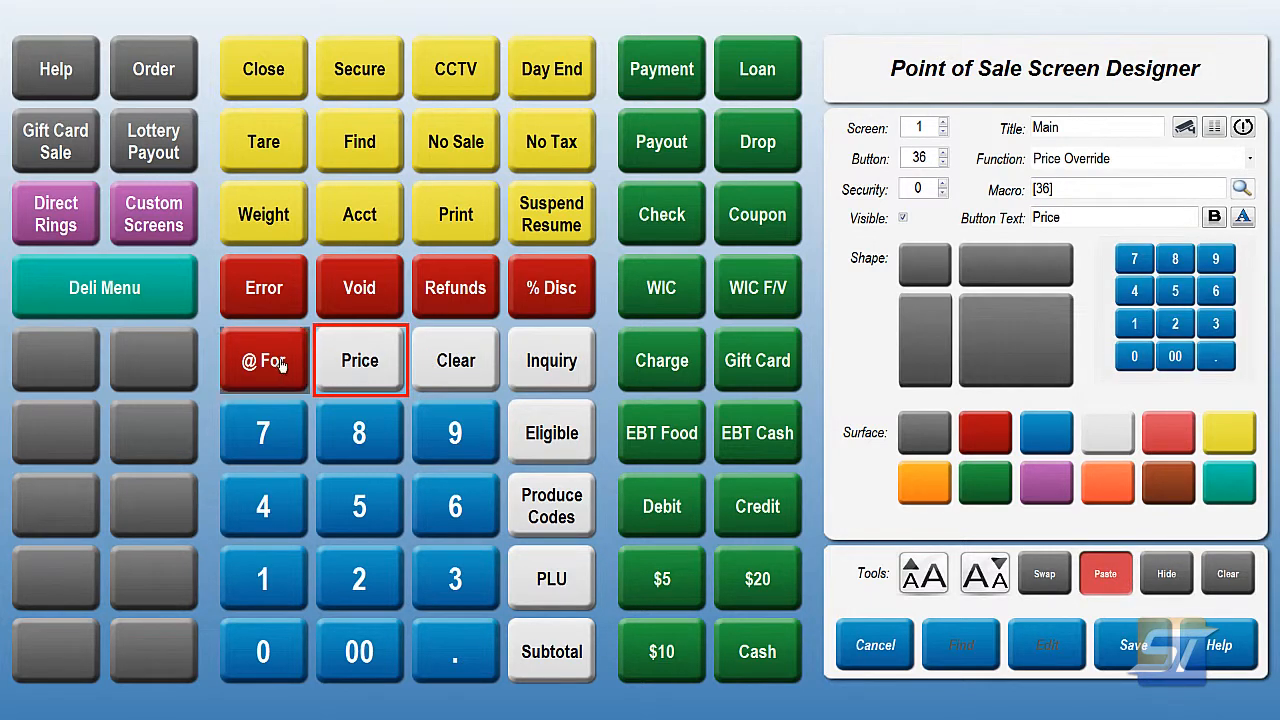
{"action": "left_click", "coordinate": [281, 366]}
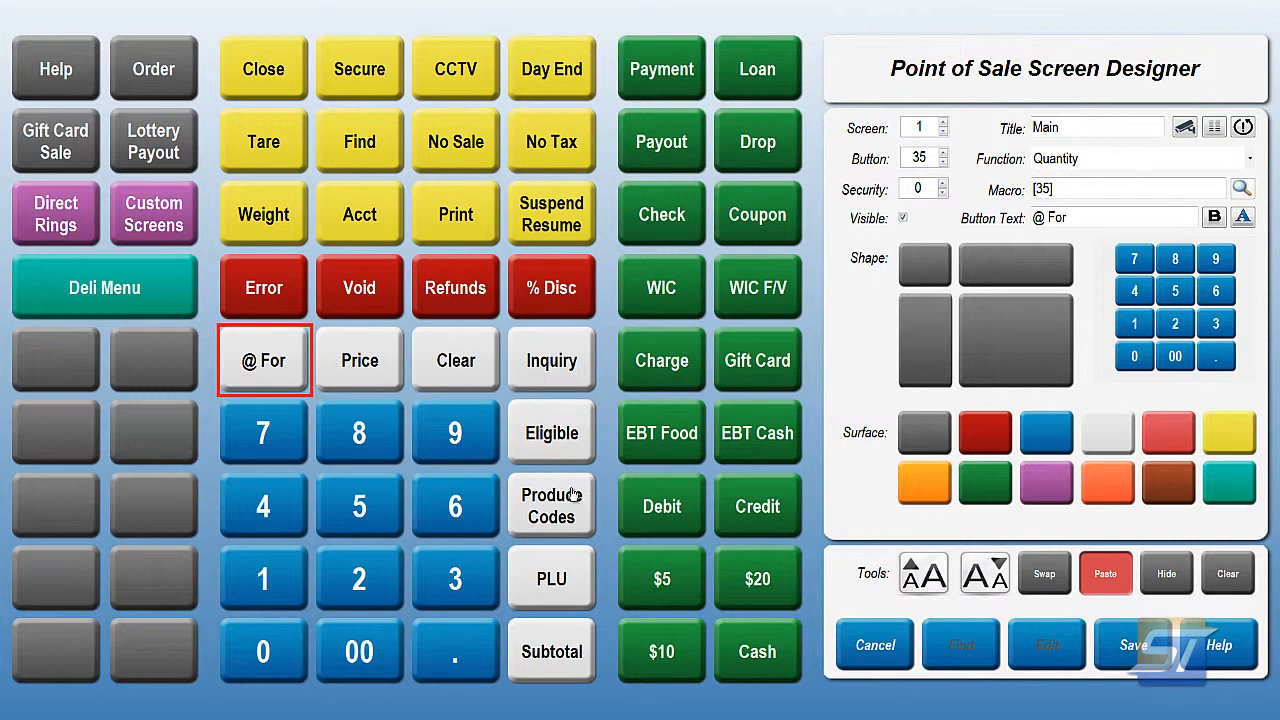
{"action": "left_click", "coordinate": [1103, 565]}
Hide the four blank gray buttons in the two rows beside the 7 and 4 keys, and turn off the Hide tool
{"action": "left_click", "coordinate": [1166, 578]}
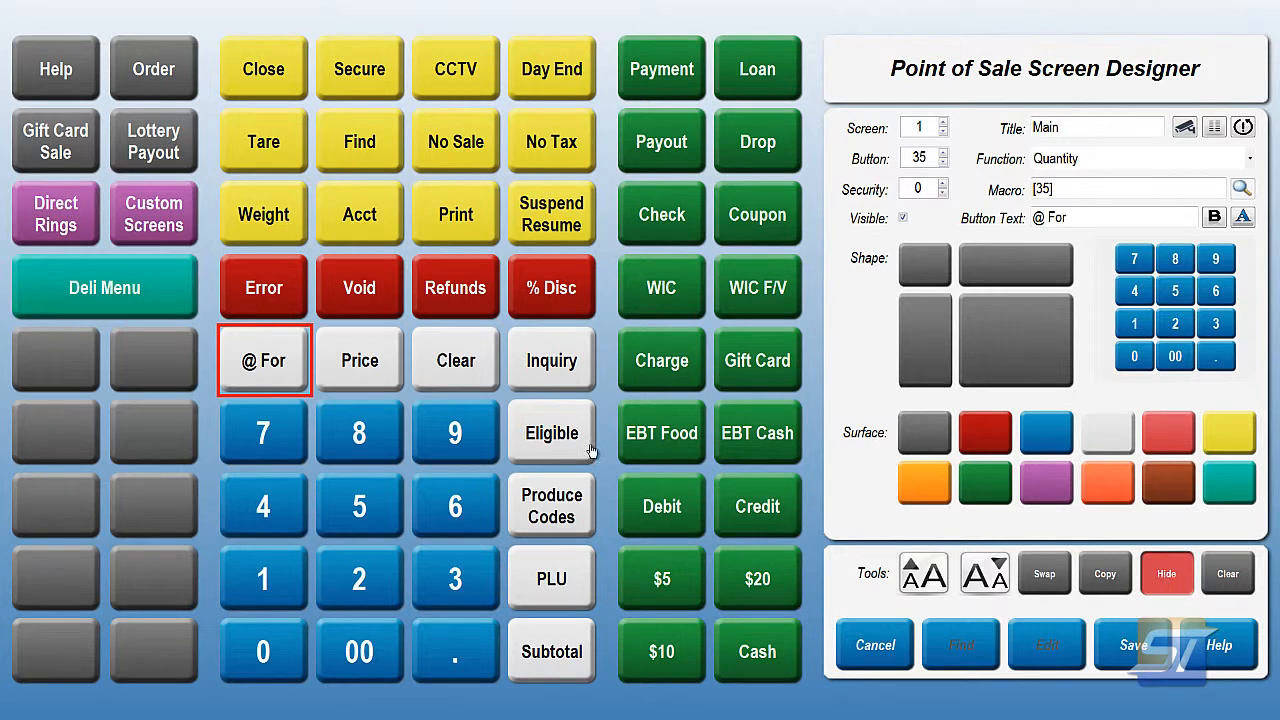
{"action": "left_click", "coordinate": [63, 425]}
{"action": "left_click", "coordinate": [152, 428]}
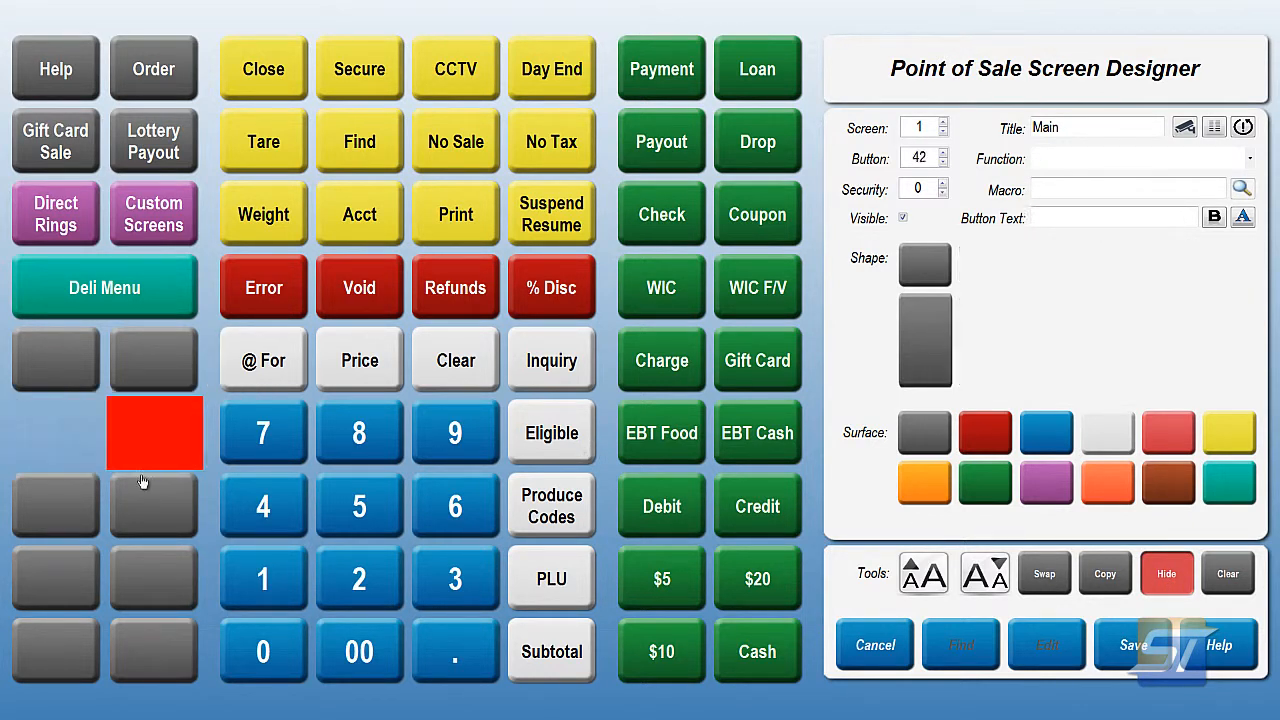
{"action": "left_click", "coordinate": [143, 482]}
{"action": "left_click", "coordinate": [57, 495]}
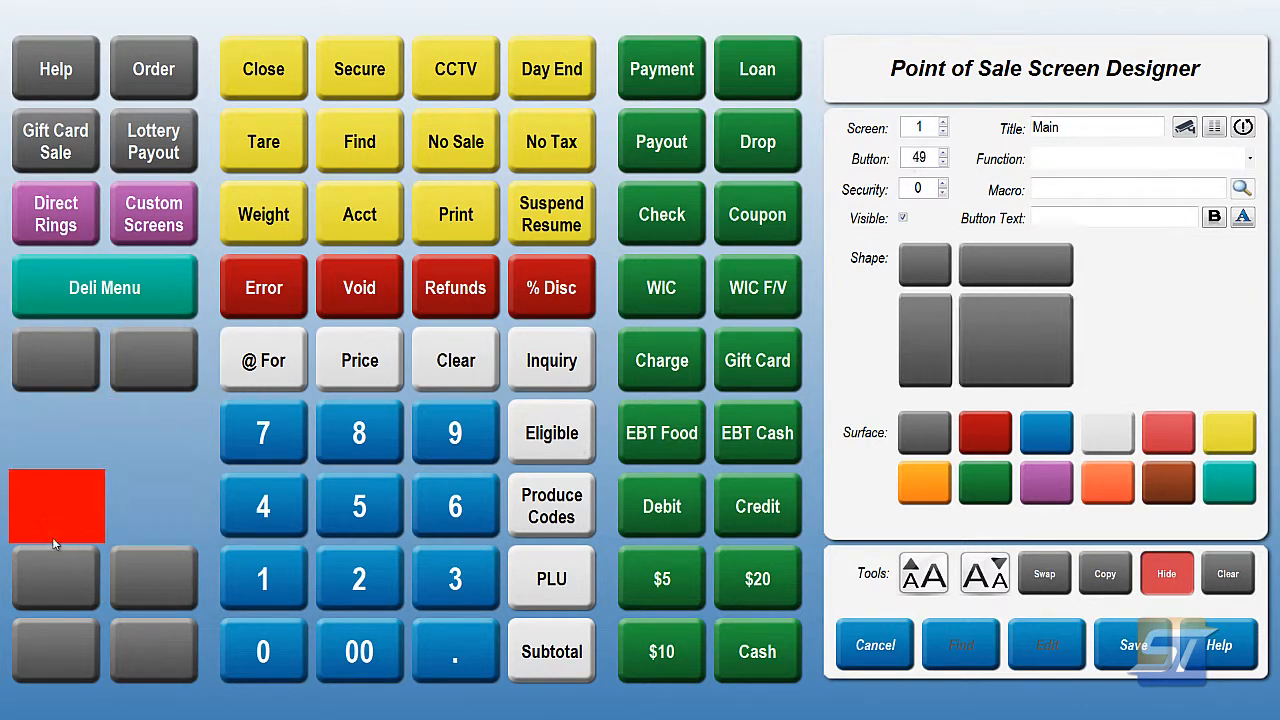
{"action": "left_click", "coordinate": [1163, 565]}
Restore the four hidden blank buttons beside the 7 and 4 keys
{"action": "left_click", "coordinate": [153, 432]}
{"action": "left_click", "coordinate": [153, 436]}
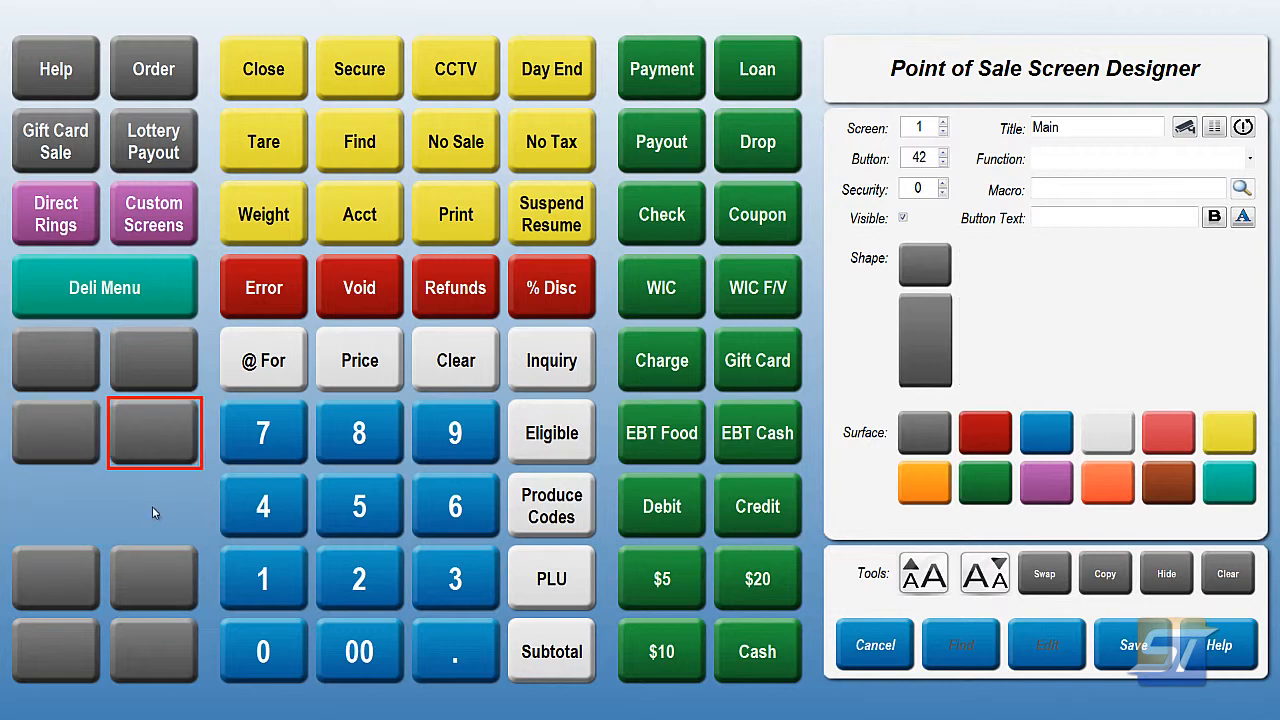
{"action": "left_click", "coordinate": [152, 506]}
{"action": "left_click", "coordinate": [89, 480]}
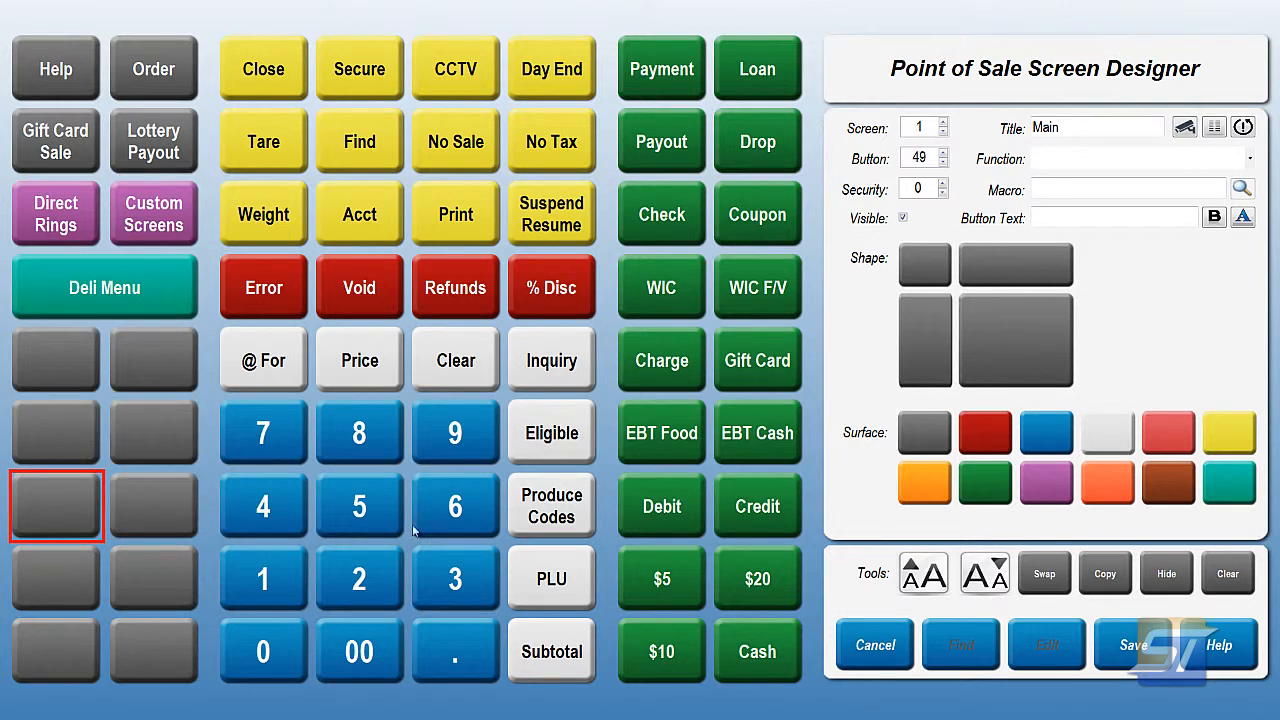
Clear the 0 key with the Clear tool, reassign function 0 to it, and turn off the tool
{"action": "left_click", "coordinate": [1232, 576]}
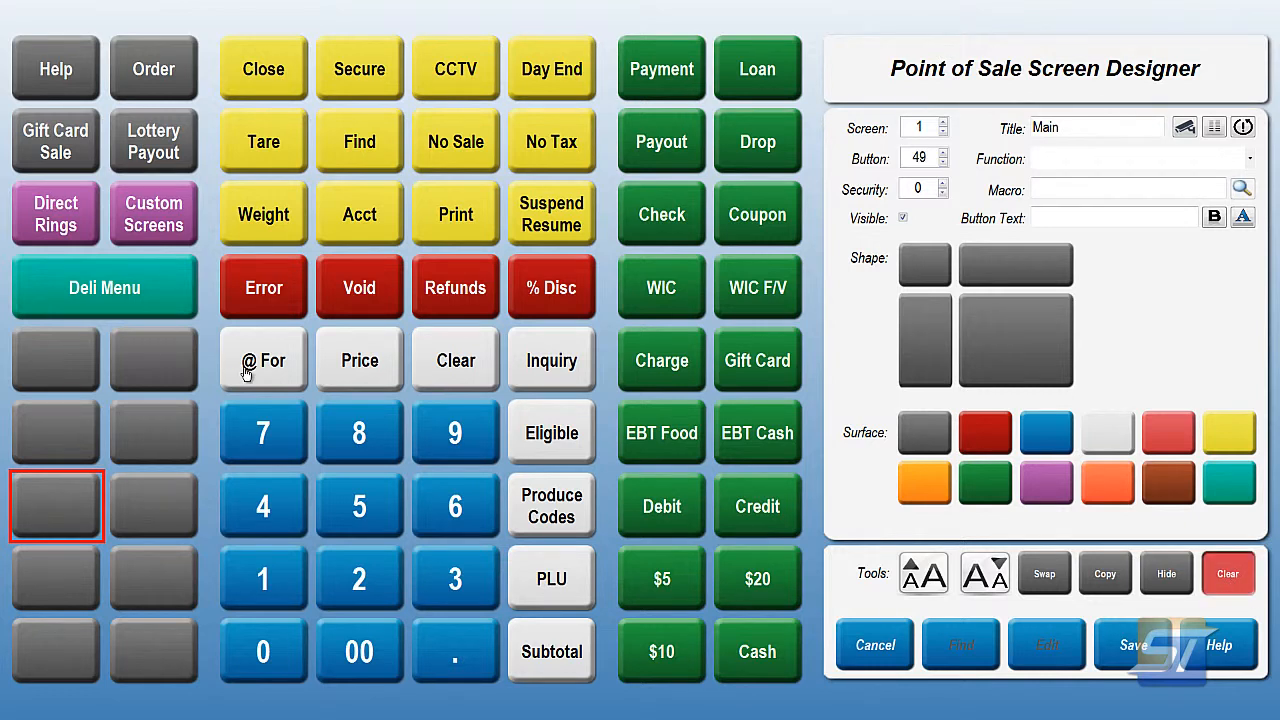
{"action": "left_click", "coordinate": [251, 664]}
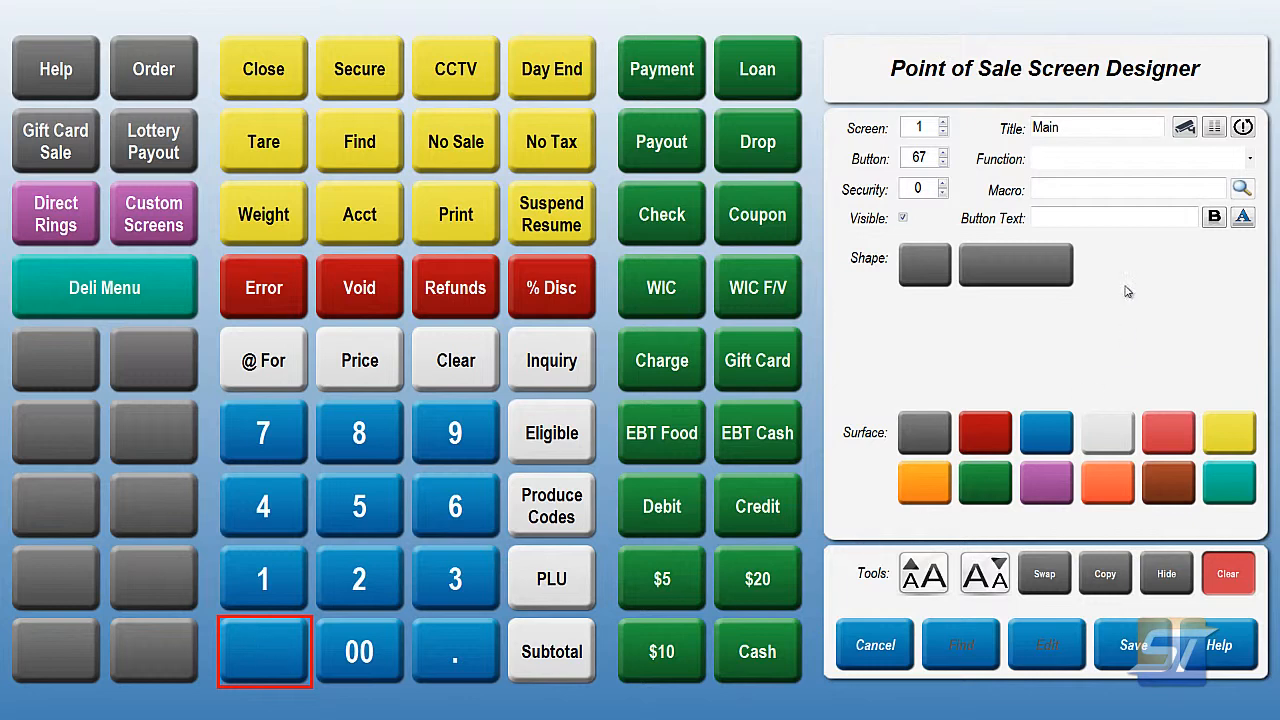
{"action": "left_click", "coordinate": [1250, 160]}
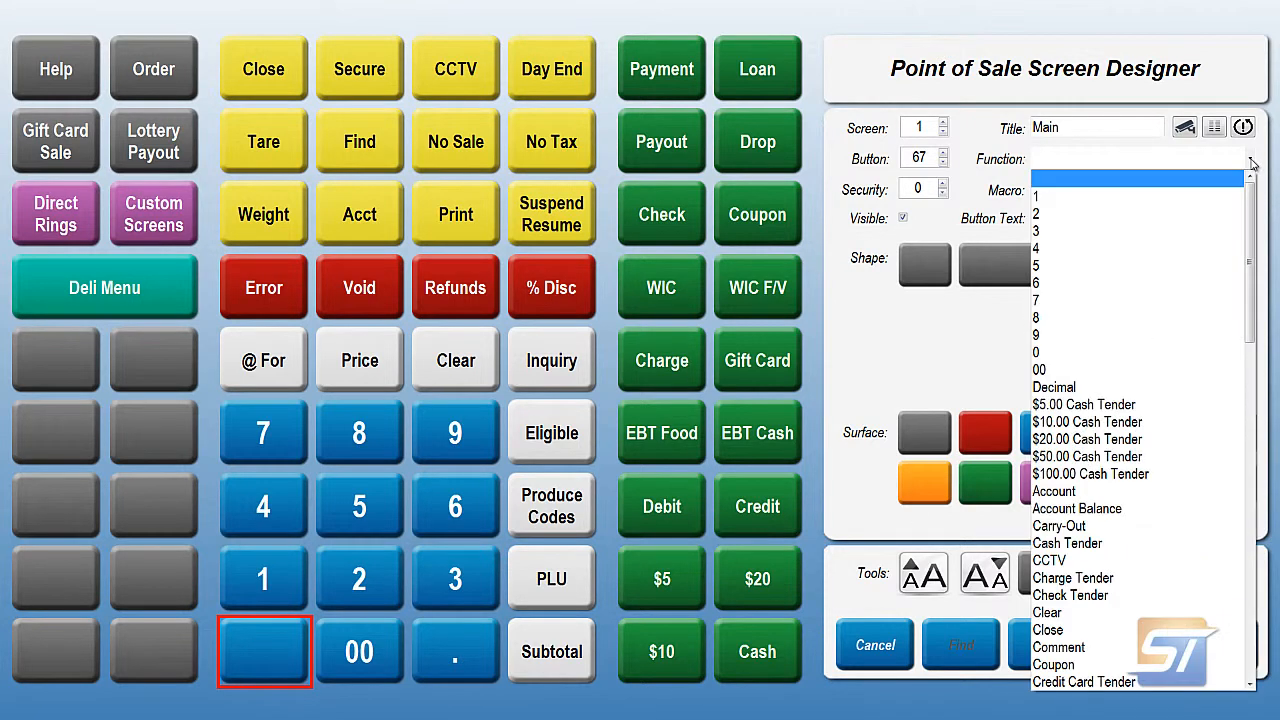
{"action": "left_click", "coordinate": [1171, 350]}
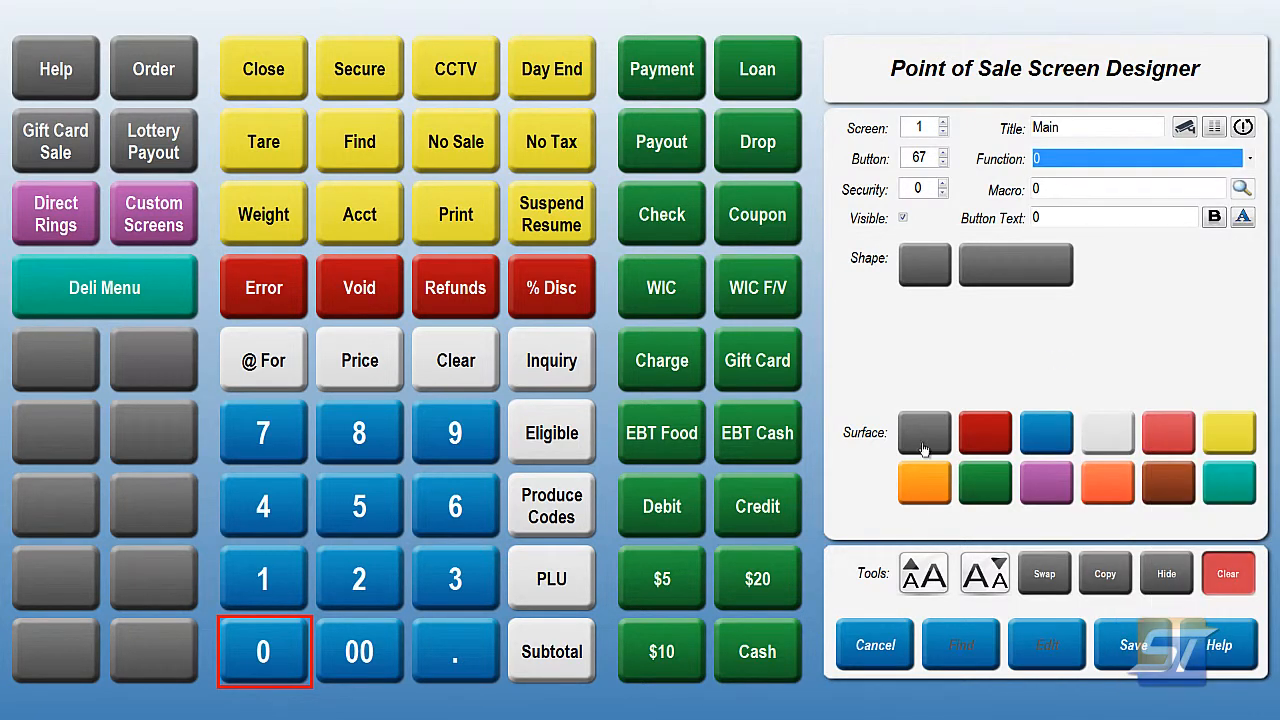
{"action": "left_click", "coordinate": [1233, 574]}
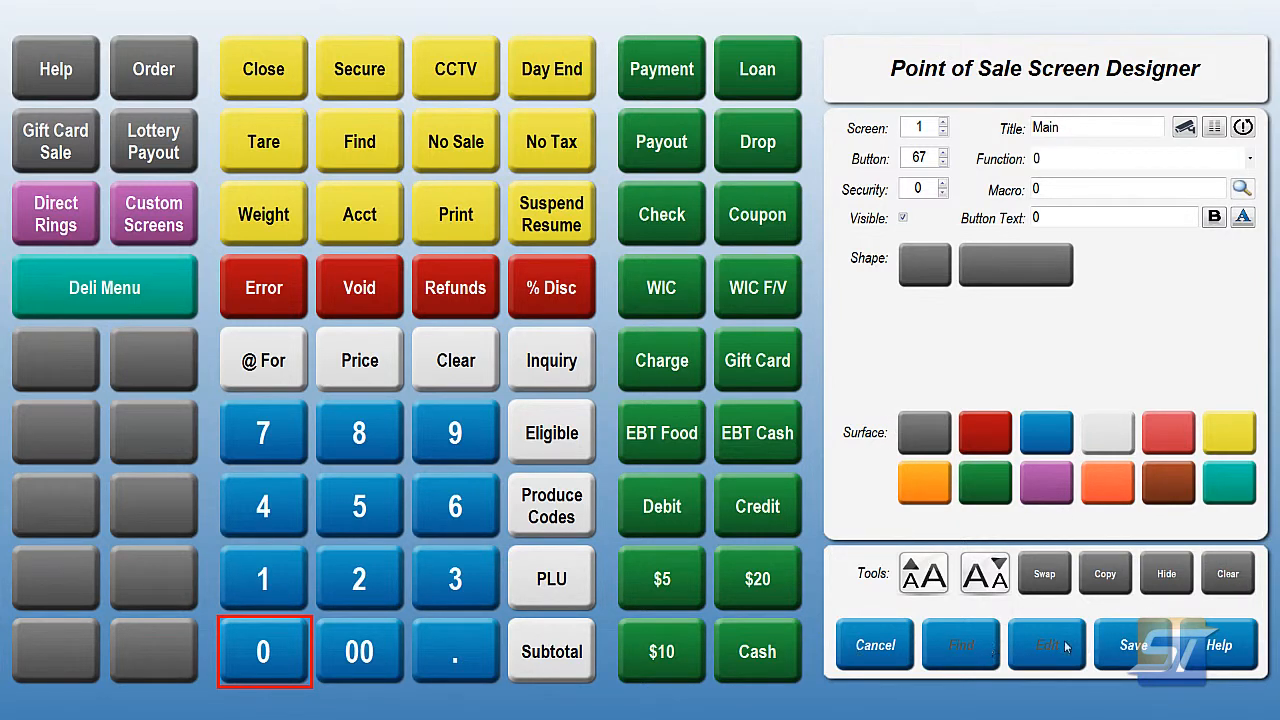
Cancel editing of the Main screen and discard all changes
{"action": "left_click", "coordinate": [870, 647]}
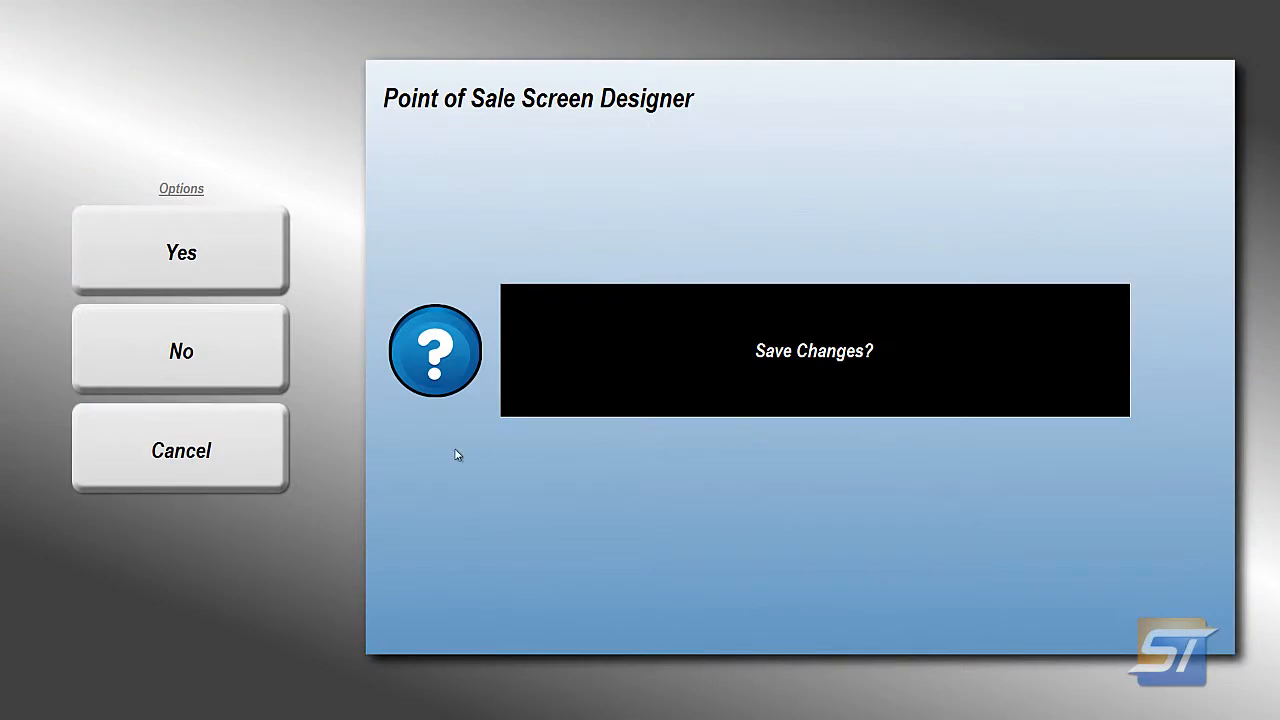
{"action": "left_click", "coordinate": [183, 347]}
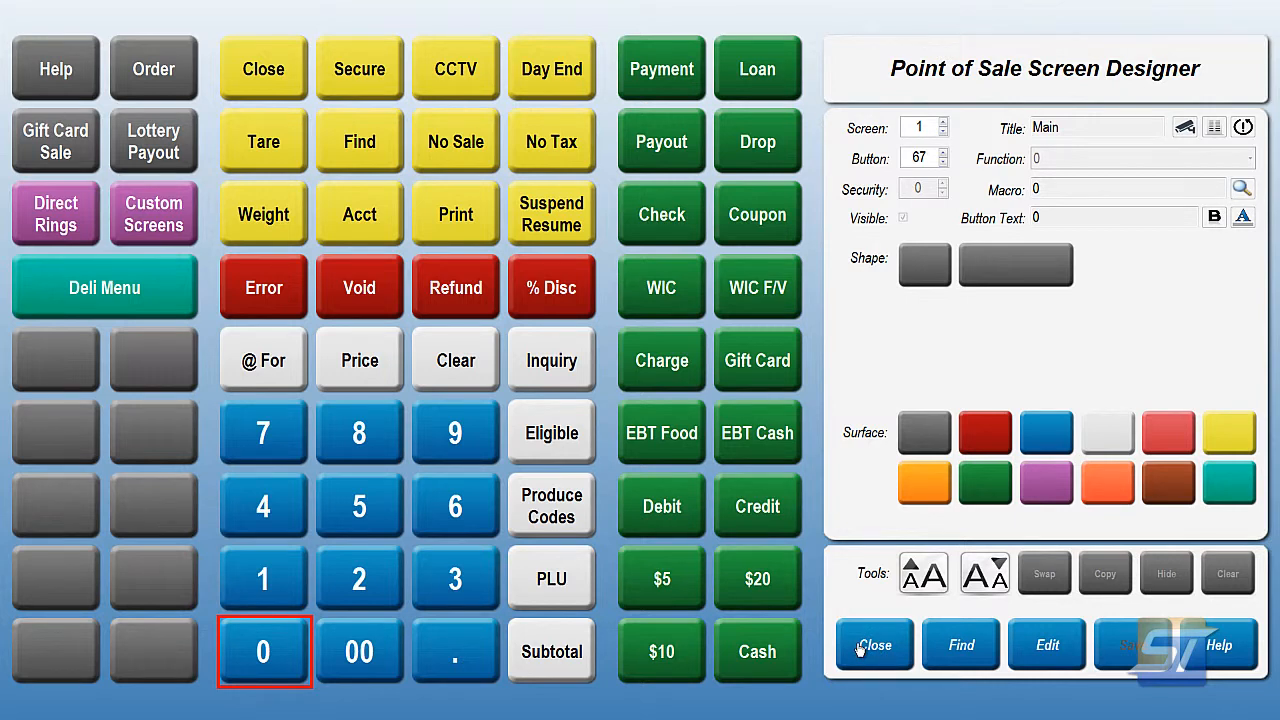
Find the Deli Menu in the list of screens and open it
{"action": "left_click", "coordinate": [961, 648]}
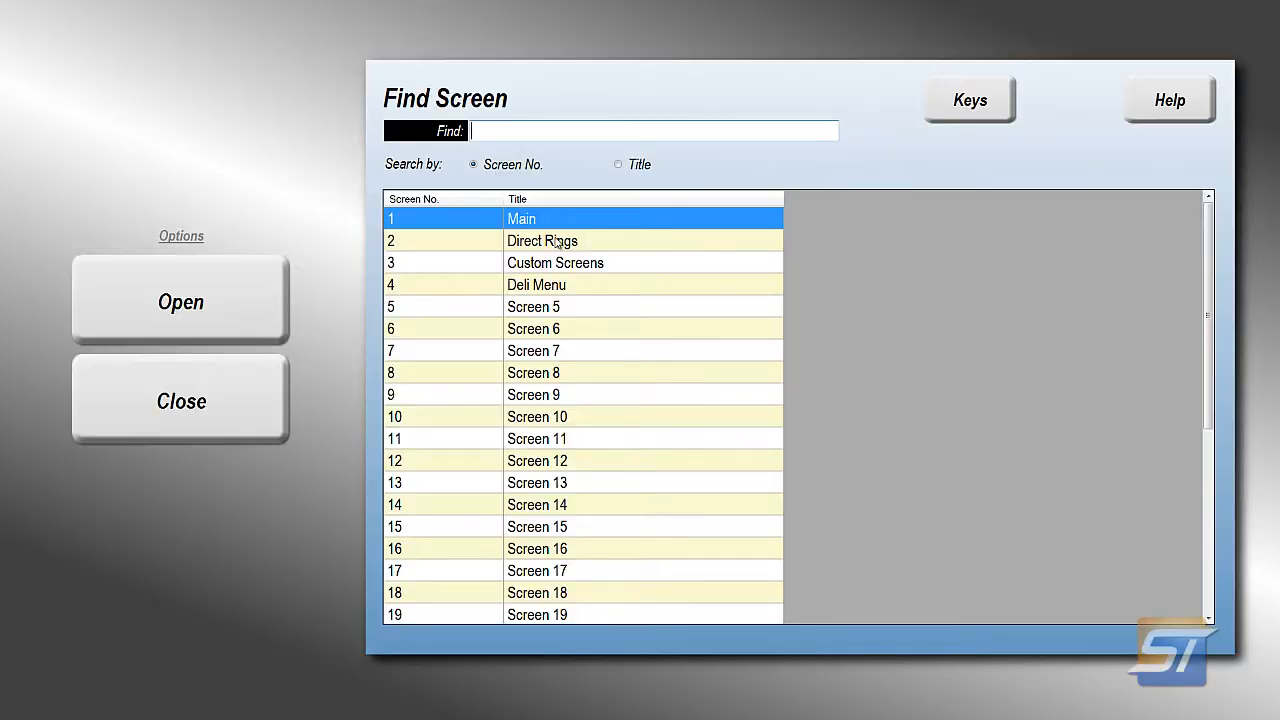
{"action": "left_click", "coordinate": [560, 330]}
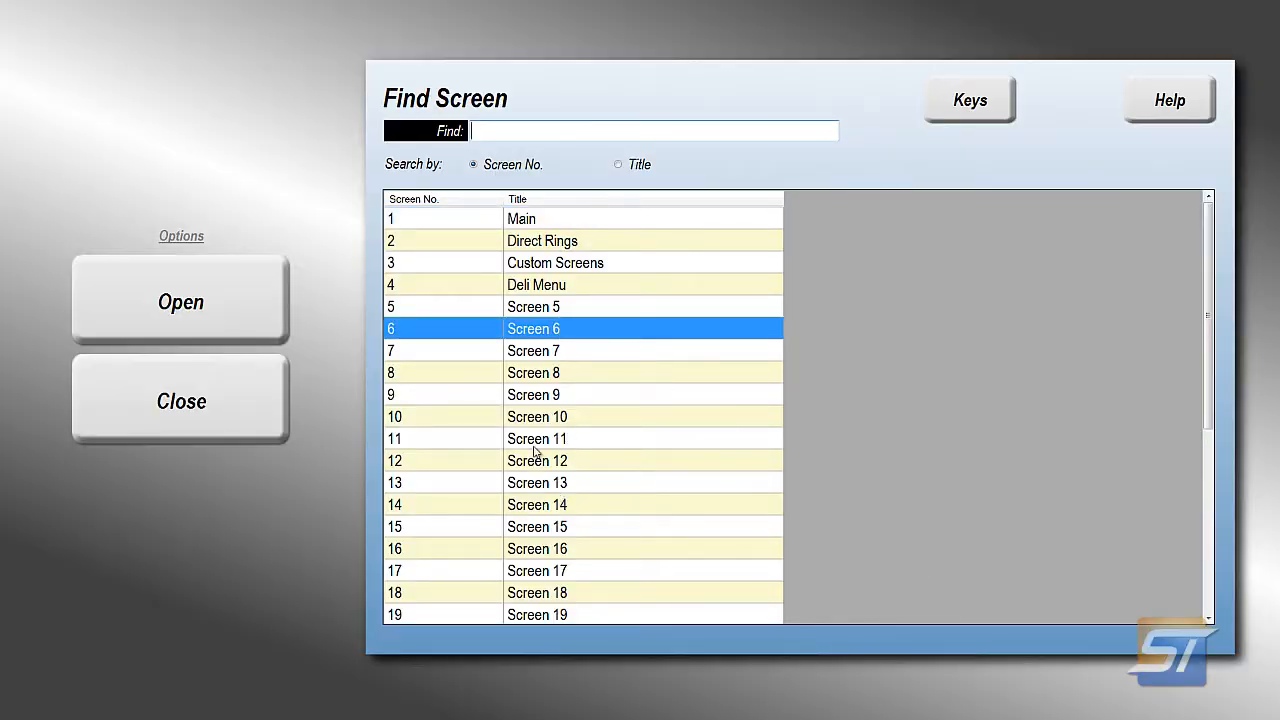
{"action": "left_click", "coordinate": [536, 445]}
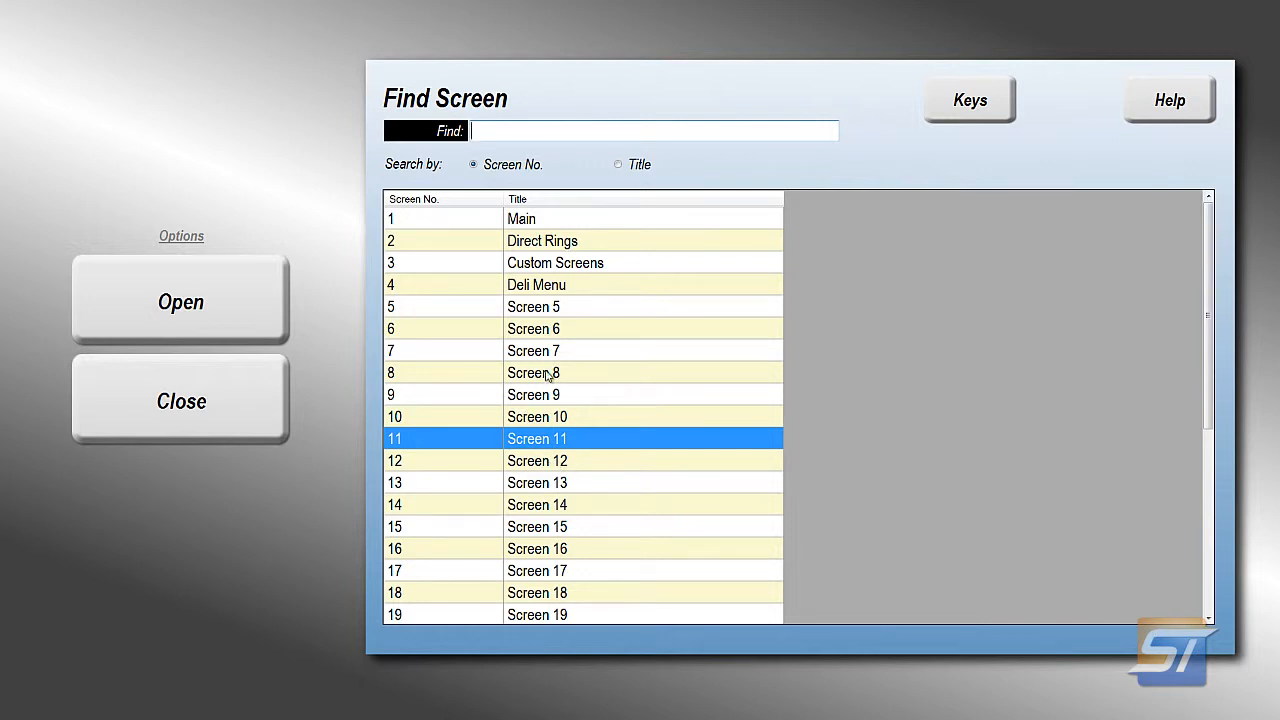
{"action": "double_click", "coordinate": [567, 288]}
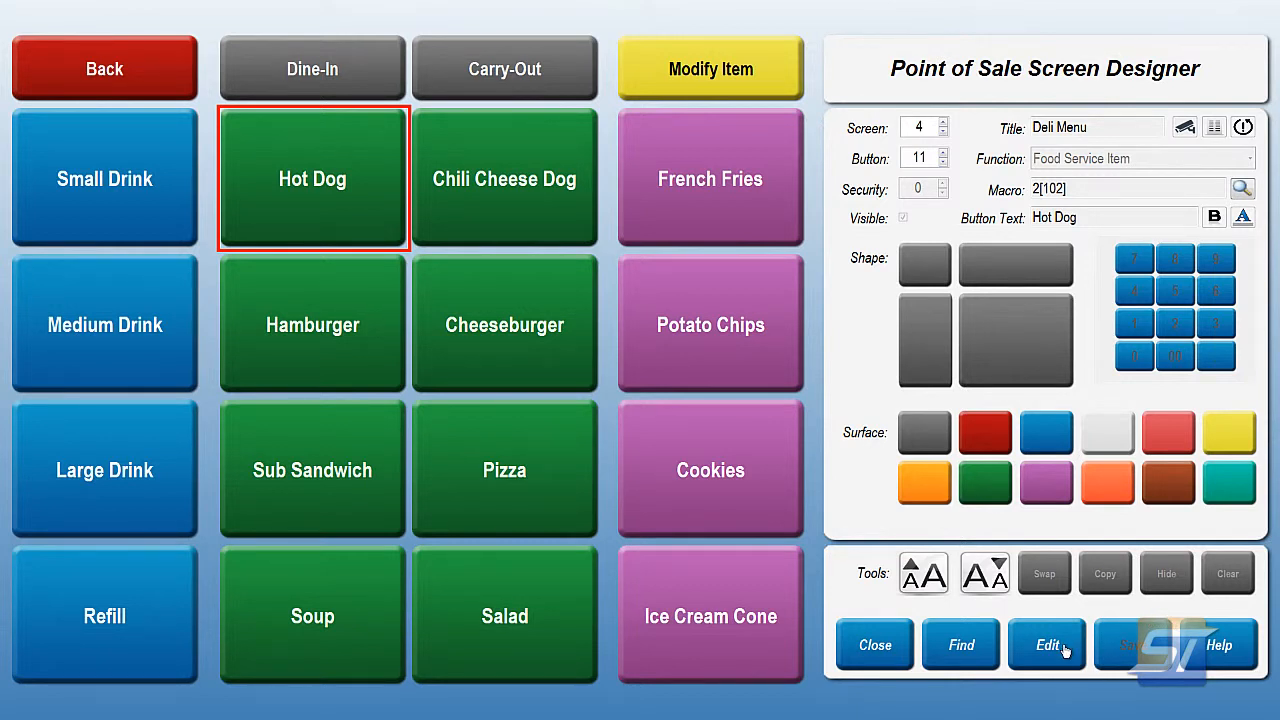
View the Help Options and return to the screen designer
{"action": "left_click", "coordinate": [1213, 648]}
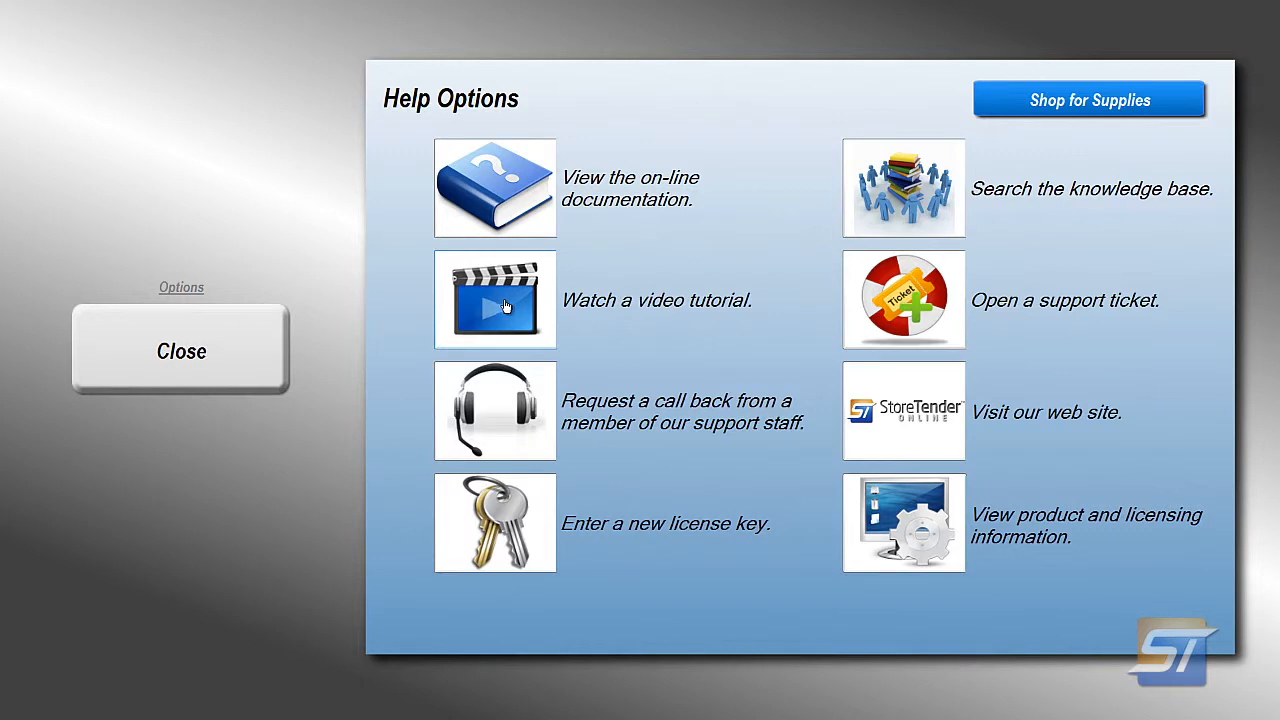
{"action": "left_click", "coordinate": [190, 366]}
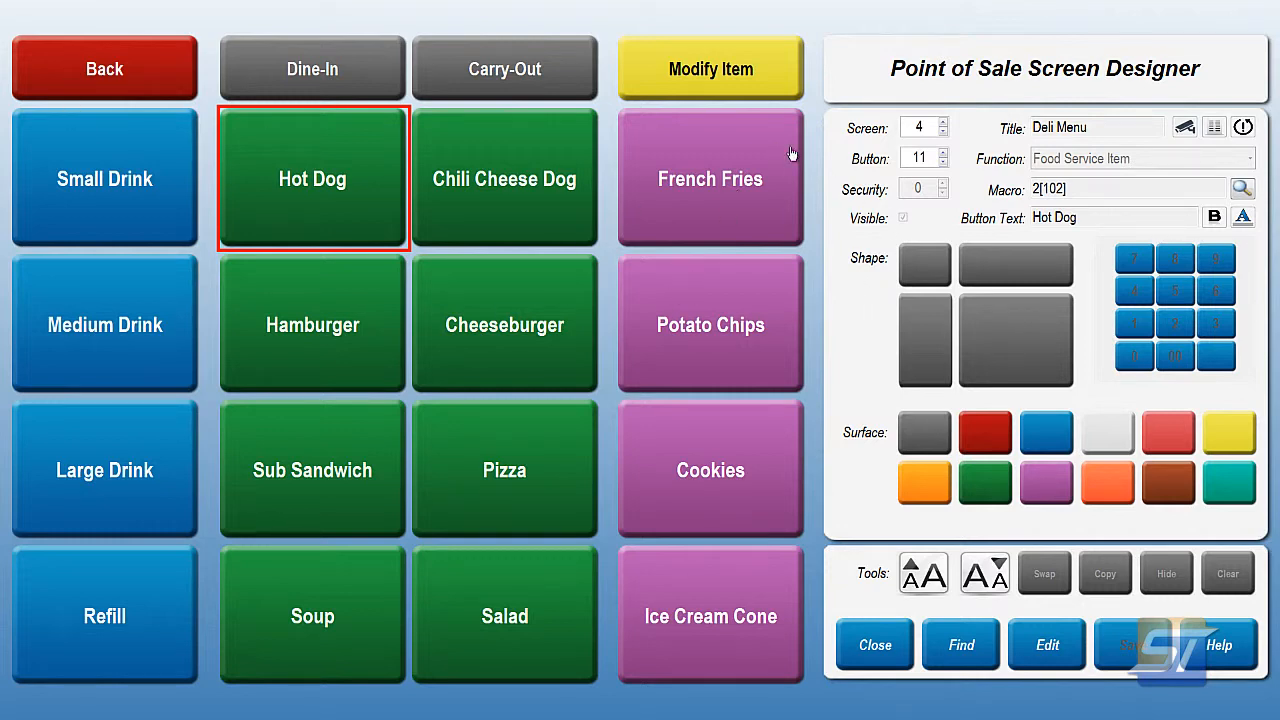
Find Screen 5 in the list of screens and open it
{"action": "left_click", "coordinate": [959, 644]}
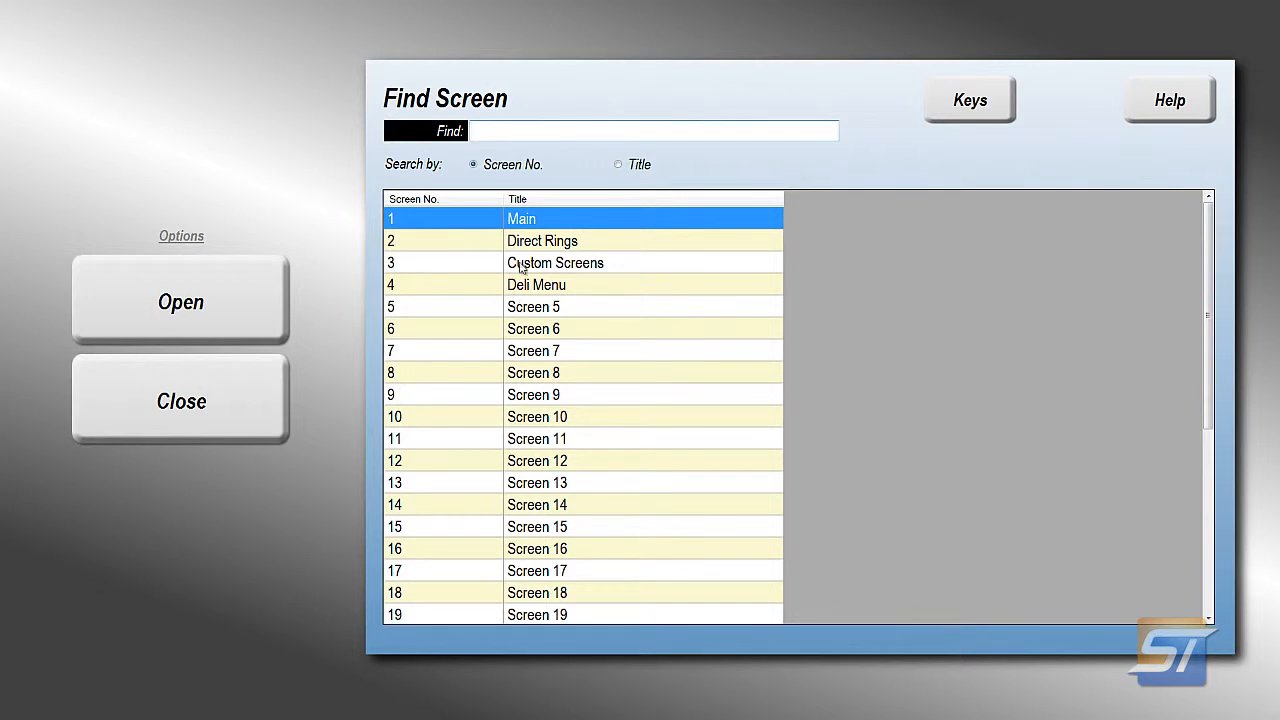
{"action": "left_click", "coordinate": [526, 310]}
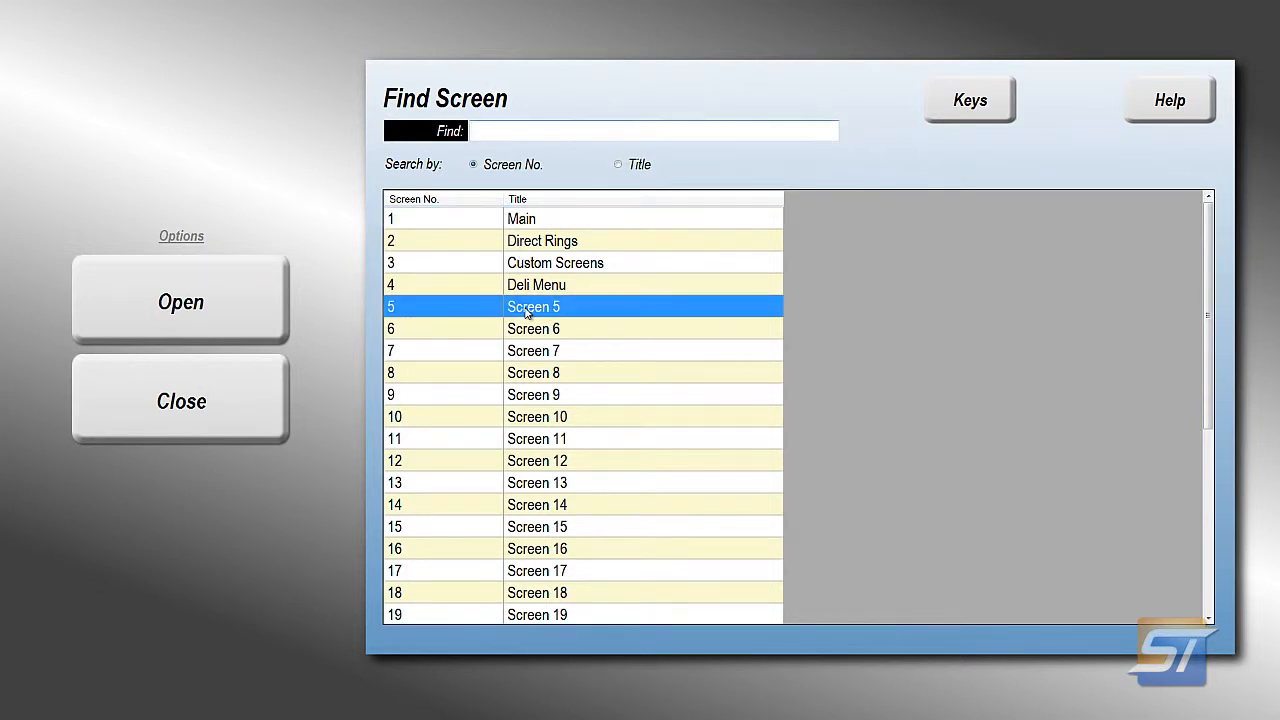
{"action": "double_click", "coordinate": [526, 310]}
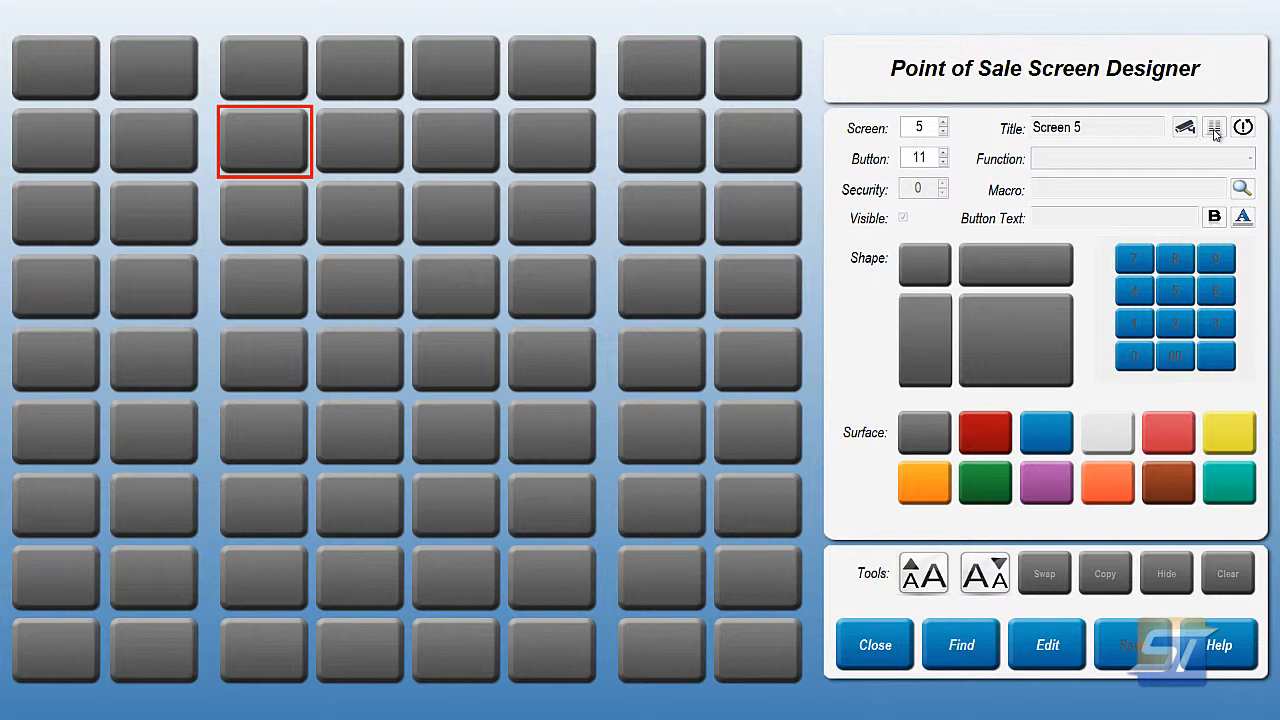
Edit Screen 5 and toggle its button layout between evenly spaced and grouped columns, ending with grouped columns
{"action": "left_click", "coordinate": [1062, 657]}
{"action": "left_click", "coordinate": [1214, 131]}
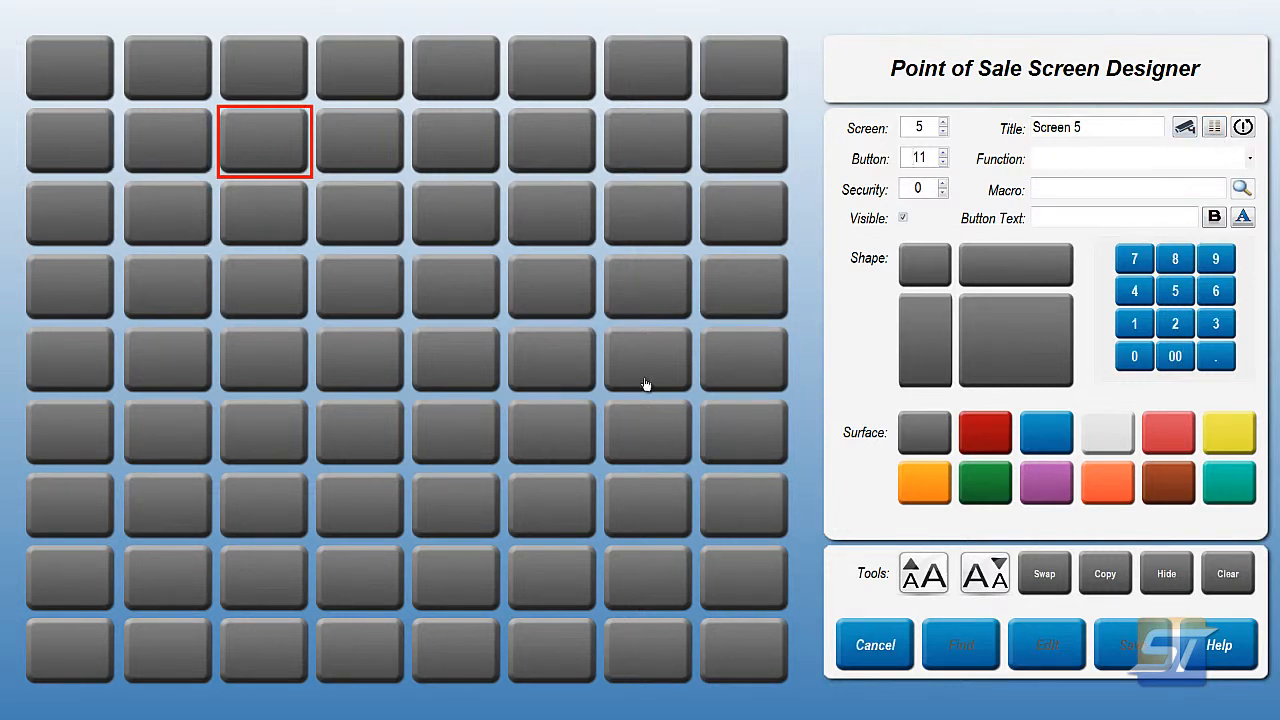
{"action": "left_click", "coordinate": [1216, 129]}
{"action": "left_click", "coordinate": [1216, 129]}
{"action": "left_click", "coordinate": [1216, 129]}
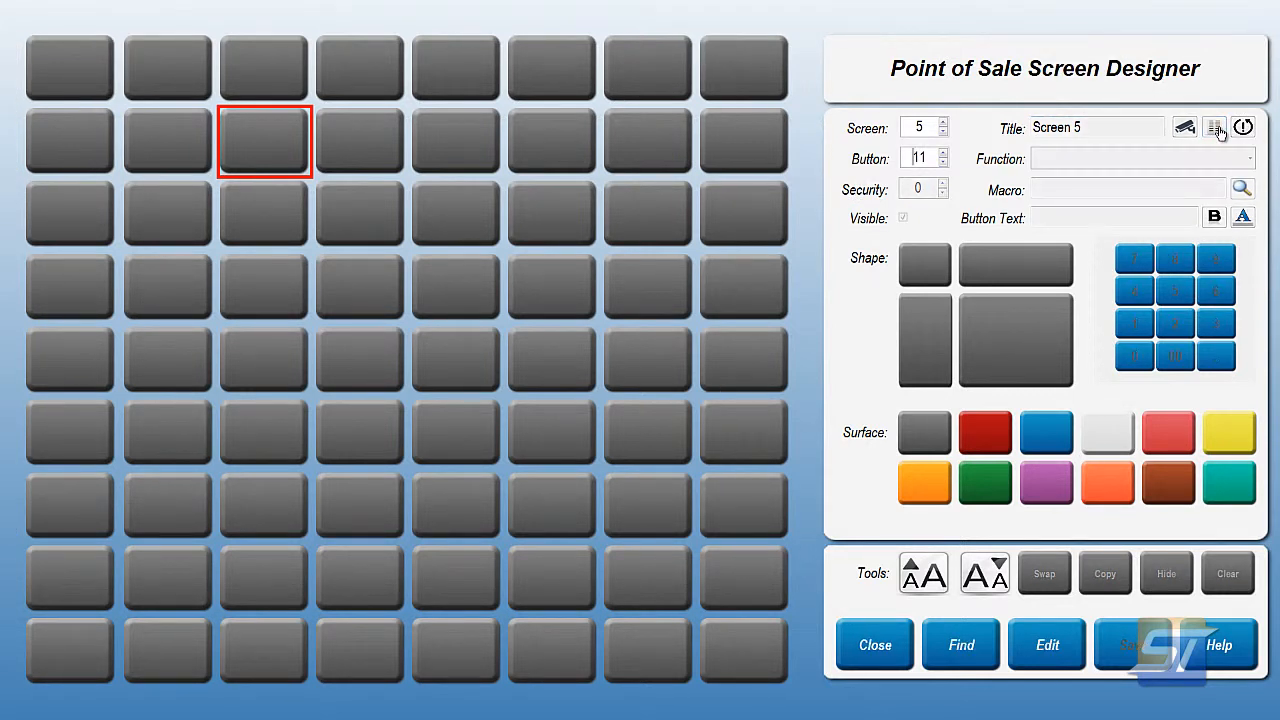
{"action": "left_click", "coordinate": [1216, 129]}
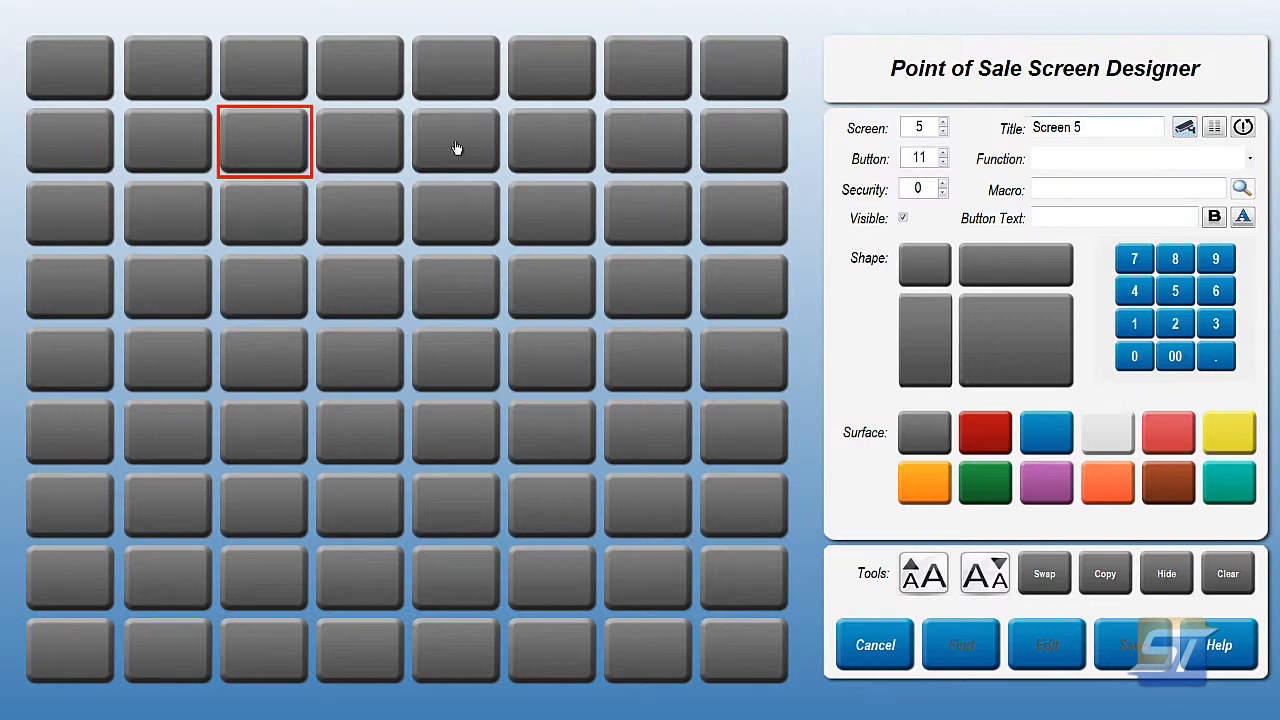
{"action": "left_click", "coordinate": [1214, 129]}
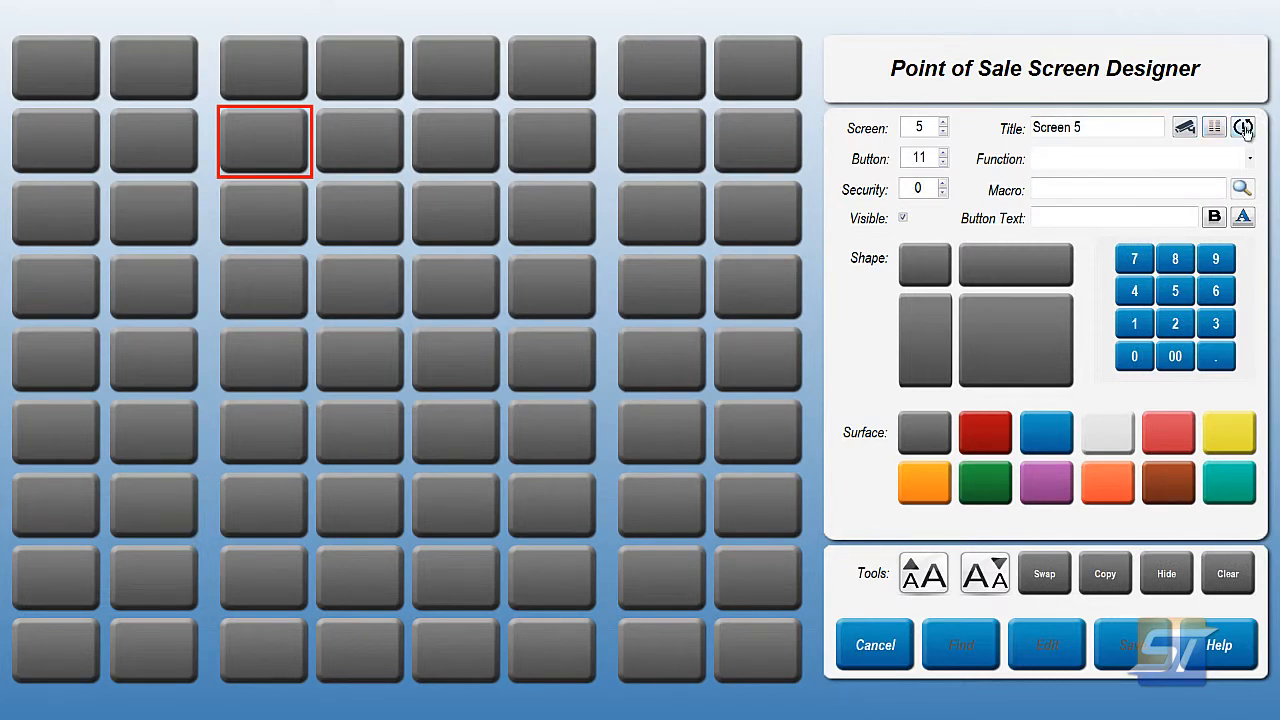
Step back through the screen numbers from Screen 5 to screen 1, Main
{"action": "left_click", "coordinate": [942, 133]}
{"action": "left_click", "coordinate": [942, 134]}
{"action": "left_click", "coordinate": [942, 134]}
{"action": "left_click", "coordinate": [942, 134]}
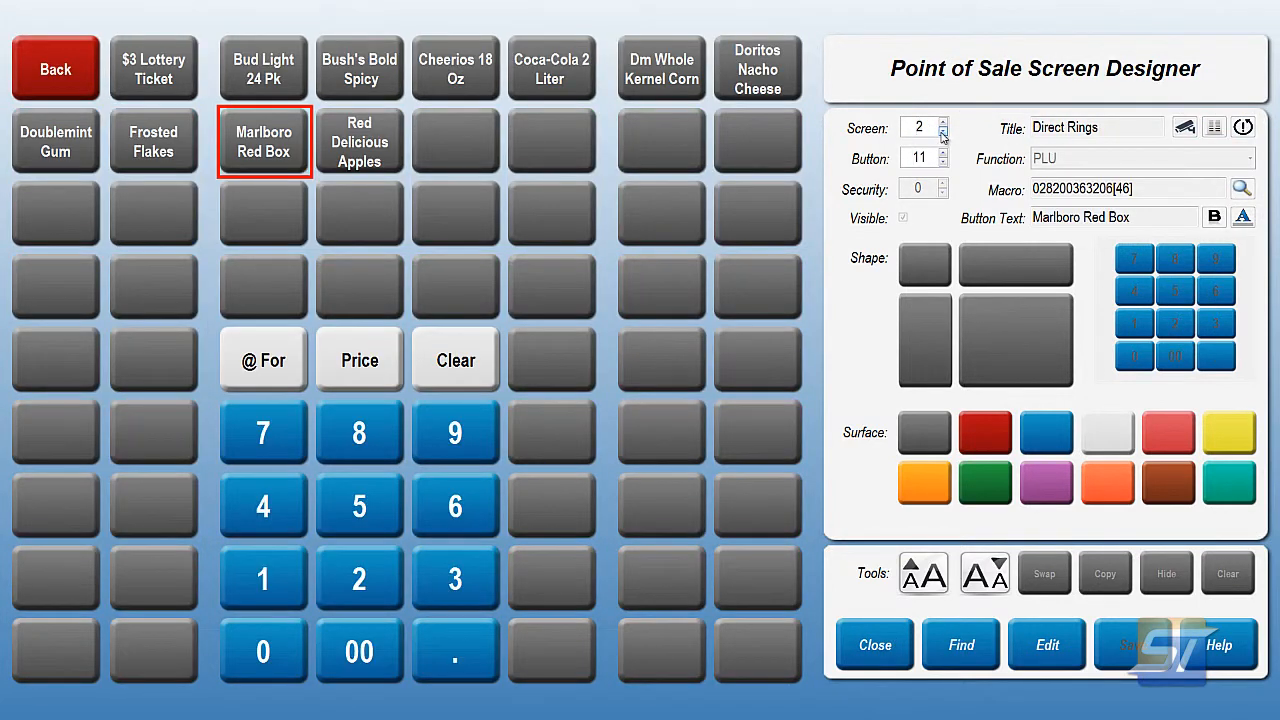
{"action": "left_click", "coordinate": [942, 134]}
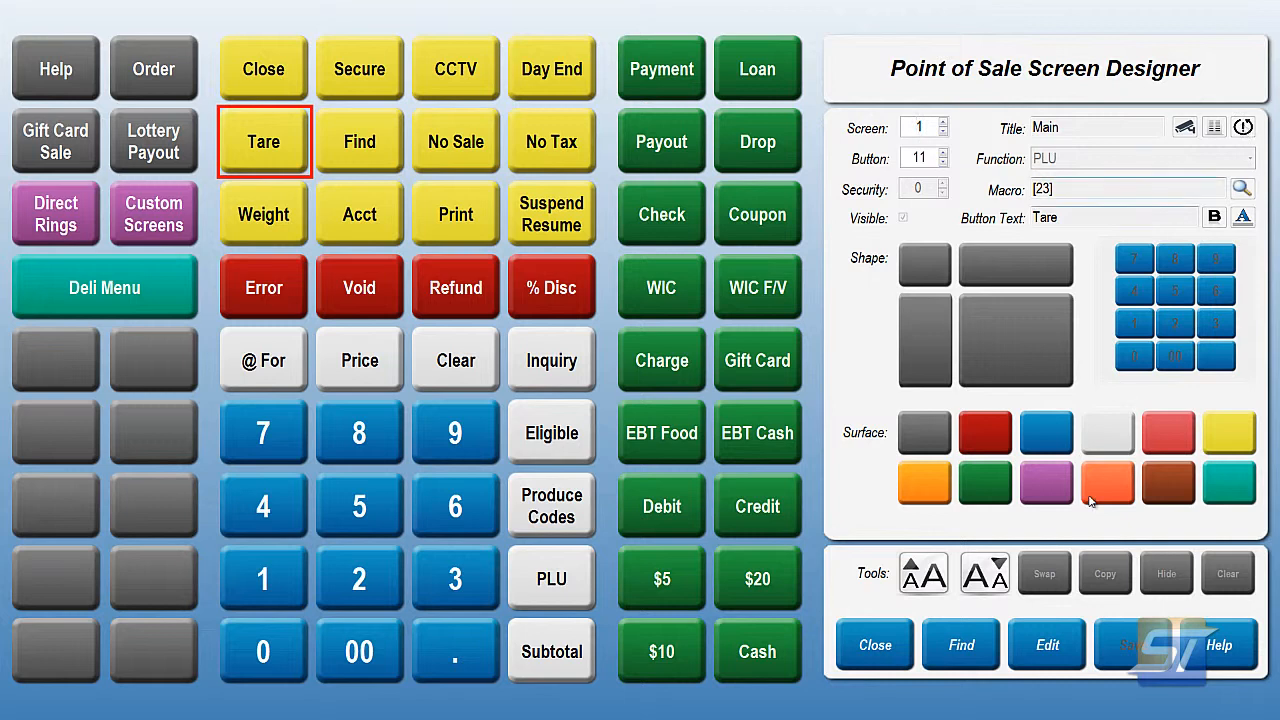
Start a reset of the Main screen and cancel editing
{"action": "left_click", "coordinate": [1245, 129]}
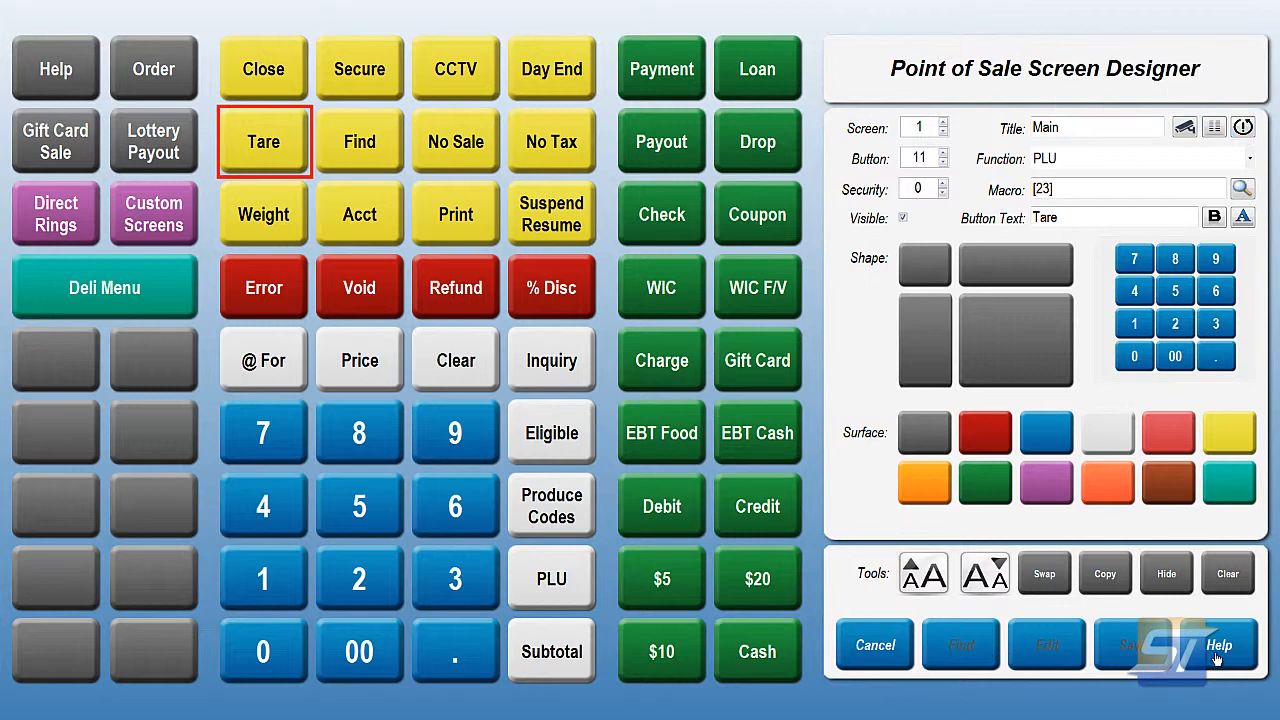
{"action": "left_click", "coordinate": [868, 664]}
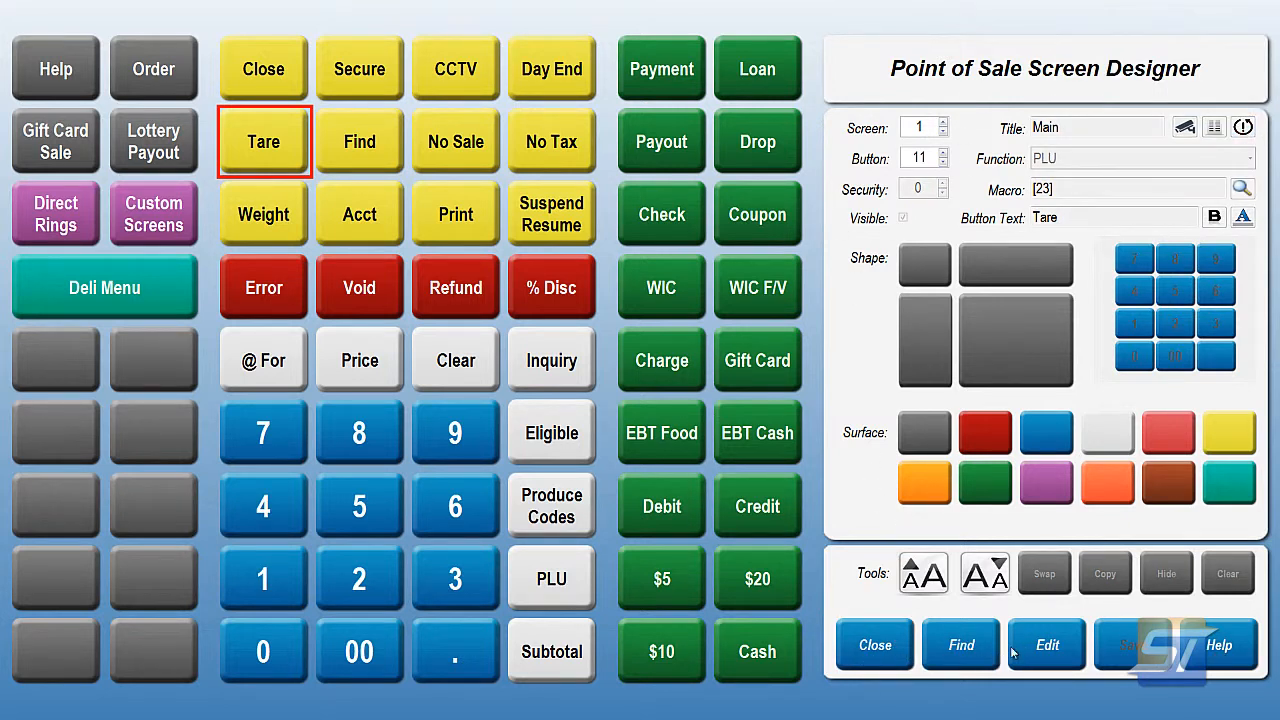
Reopen Screen 5 from the list of screens and select button 3 in its first row
{"action": "left_click", "coordinate": [959, 653]}
{"action": "double_click", "coordinate": [578, 312]}
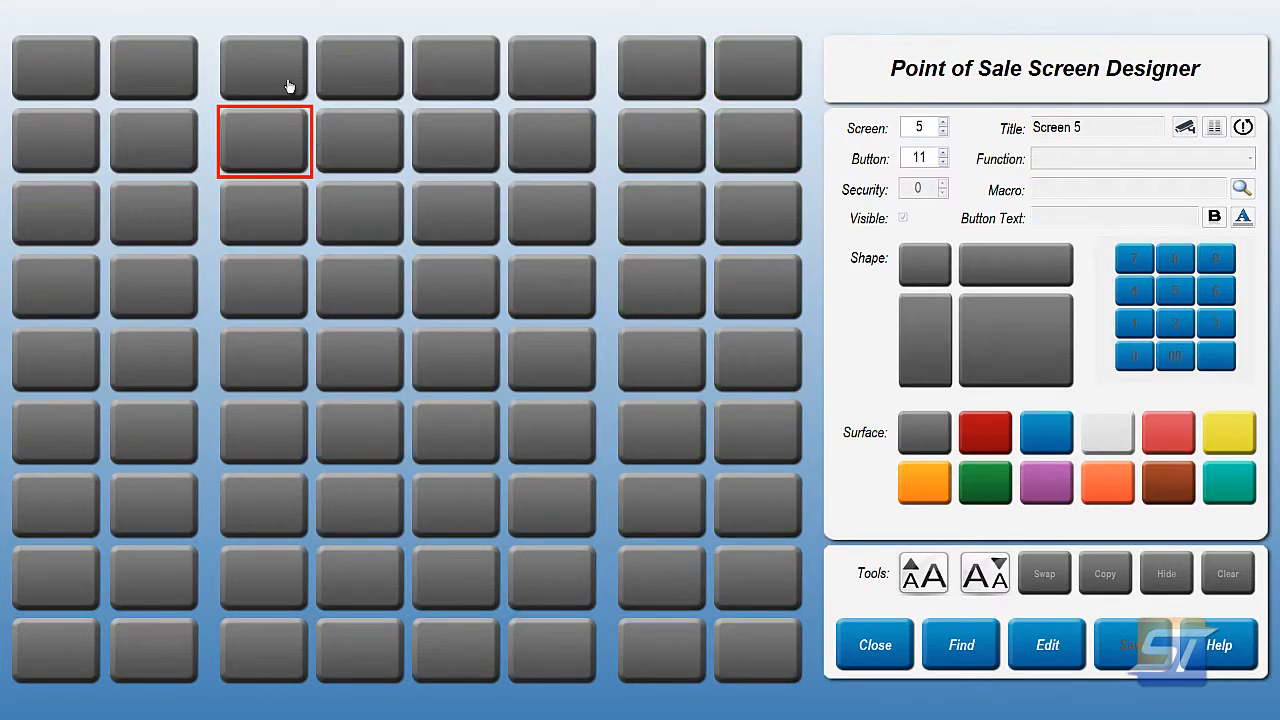
{"action": "left_click", "coordinate": [285, 81]}
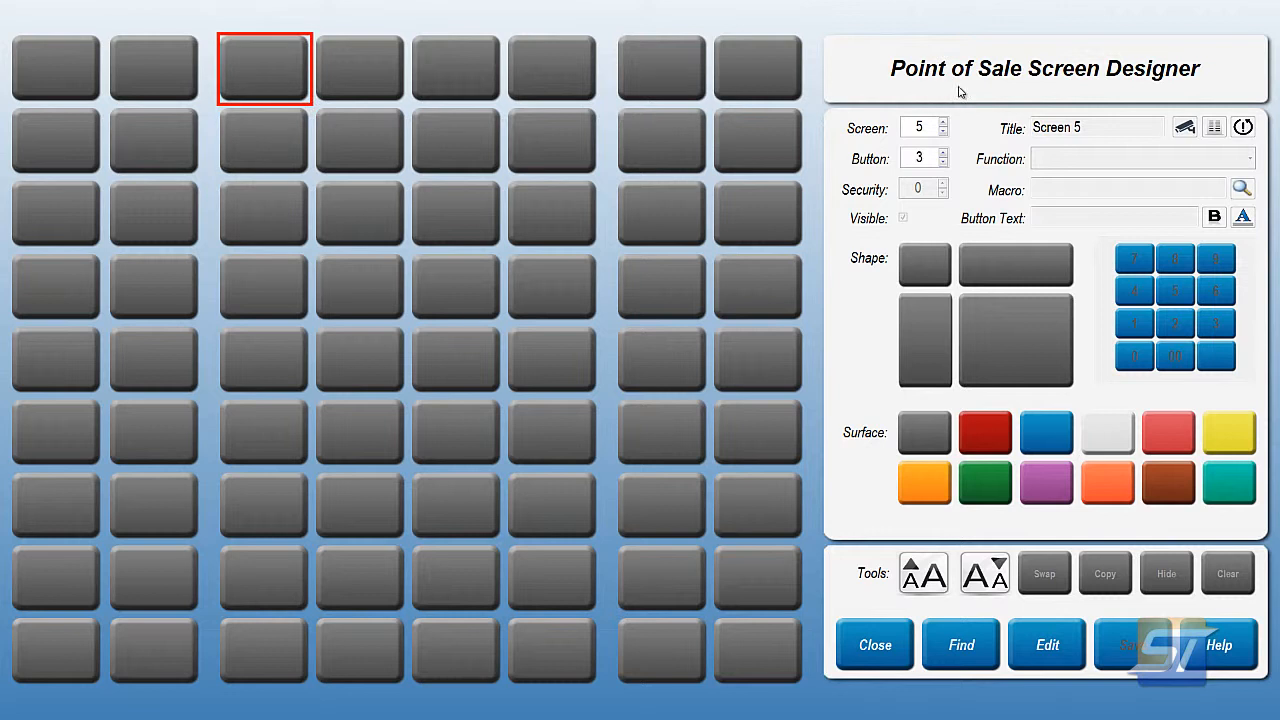
Edit Screen 5 with evenly spaced button columns and give button 1 a red surface
{"action": "left_click", "coordinate": [1215, 128]}
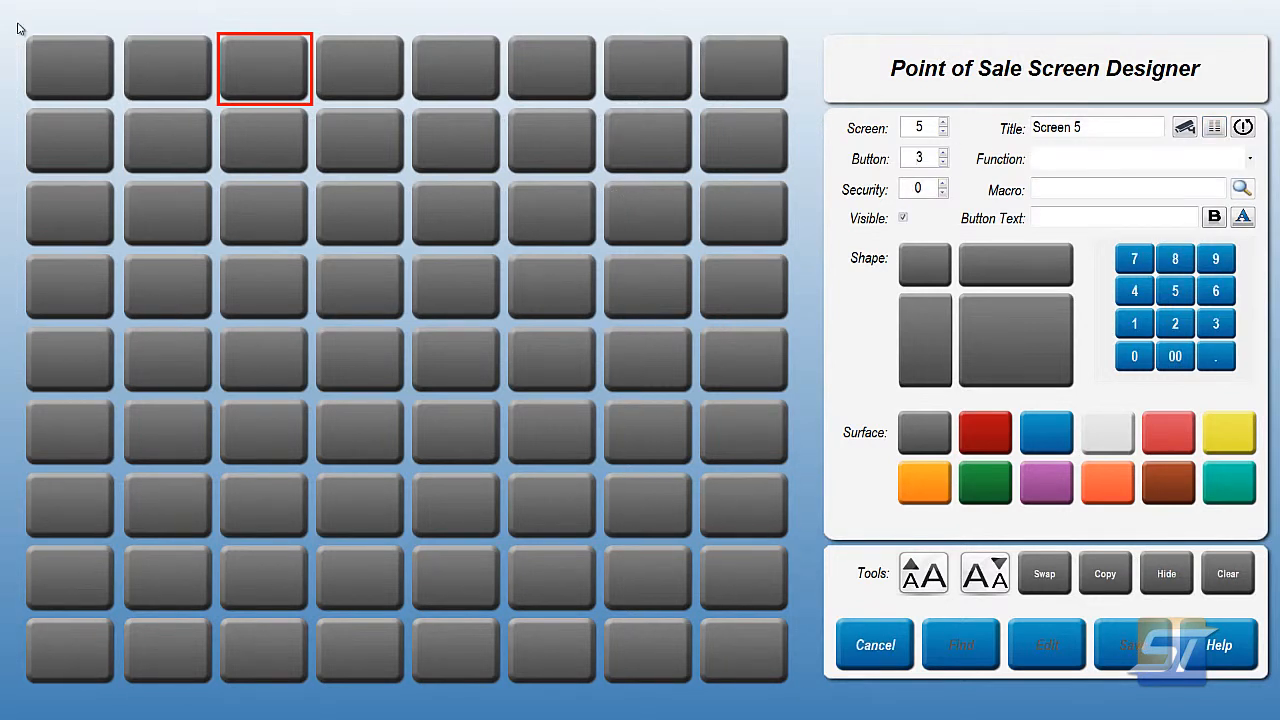
{"action": "left_click", "coordinate": [70, 75]}
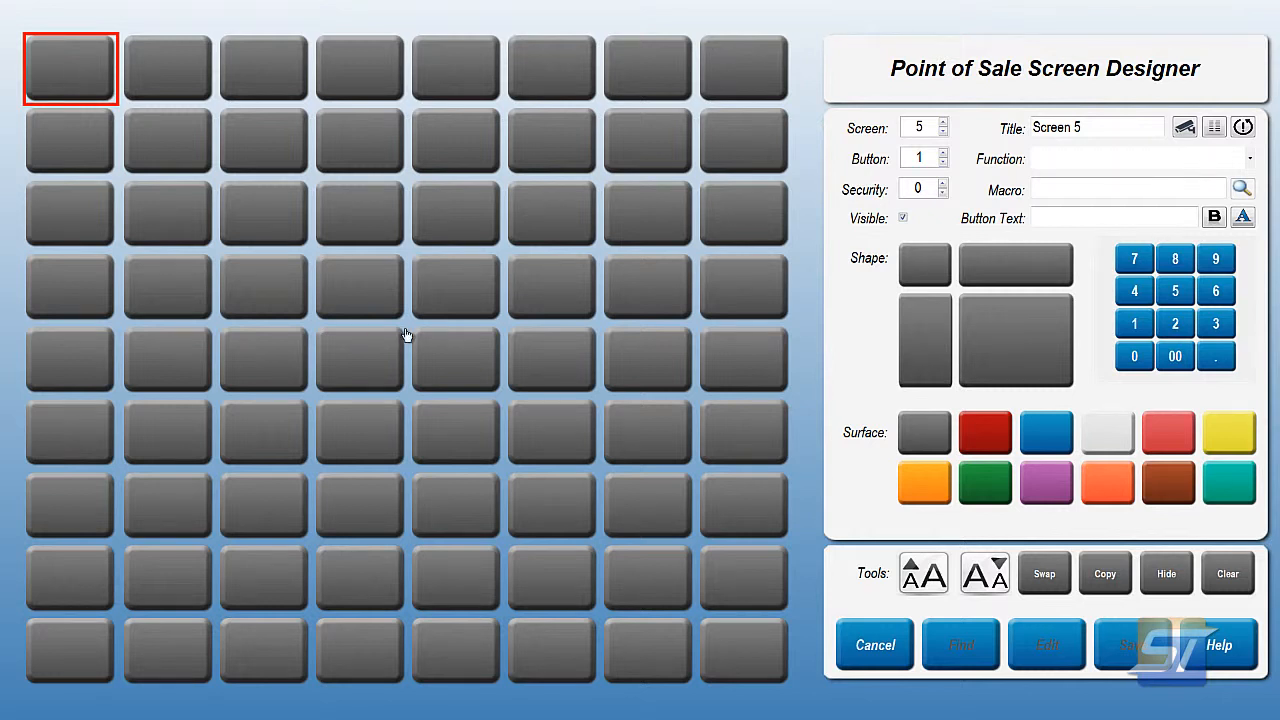
{"action": "left_click", "coordinate": [988, 446]}
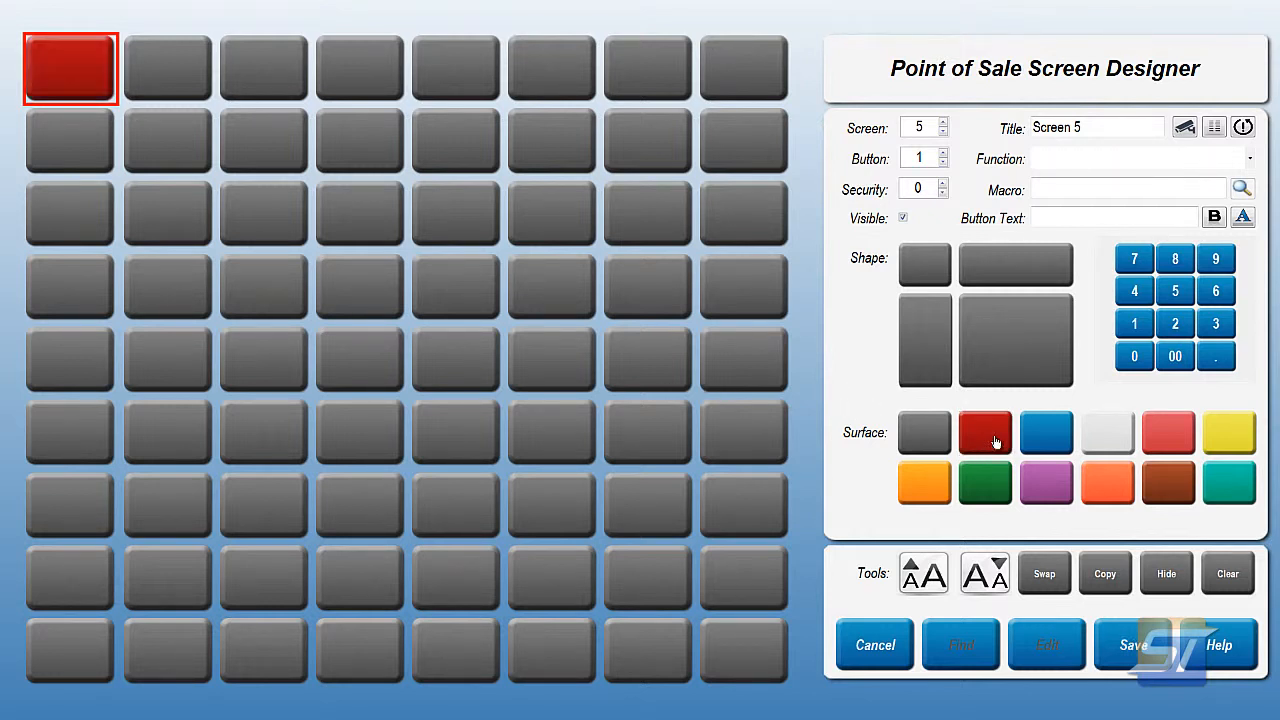
Assign the Screen Number function to the red button and link it to screen 1, Main
{"action": "left_click", "coordinate": [1249, 159]}
{"action": "scroll", "coordinate": [1100, 380], "scroll_direction": "down", "scroll_amount": 3}
{"action": "scroll", "coordinate": [1096, 384], "scroll_direction": "down", "scroll_amount": 15}
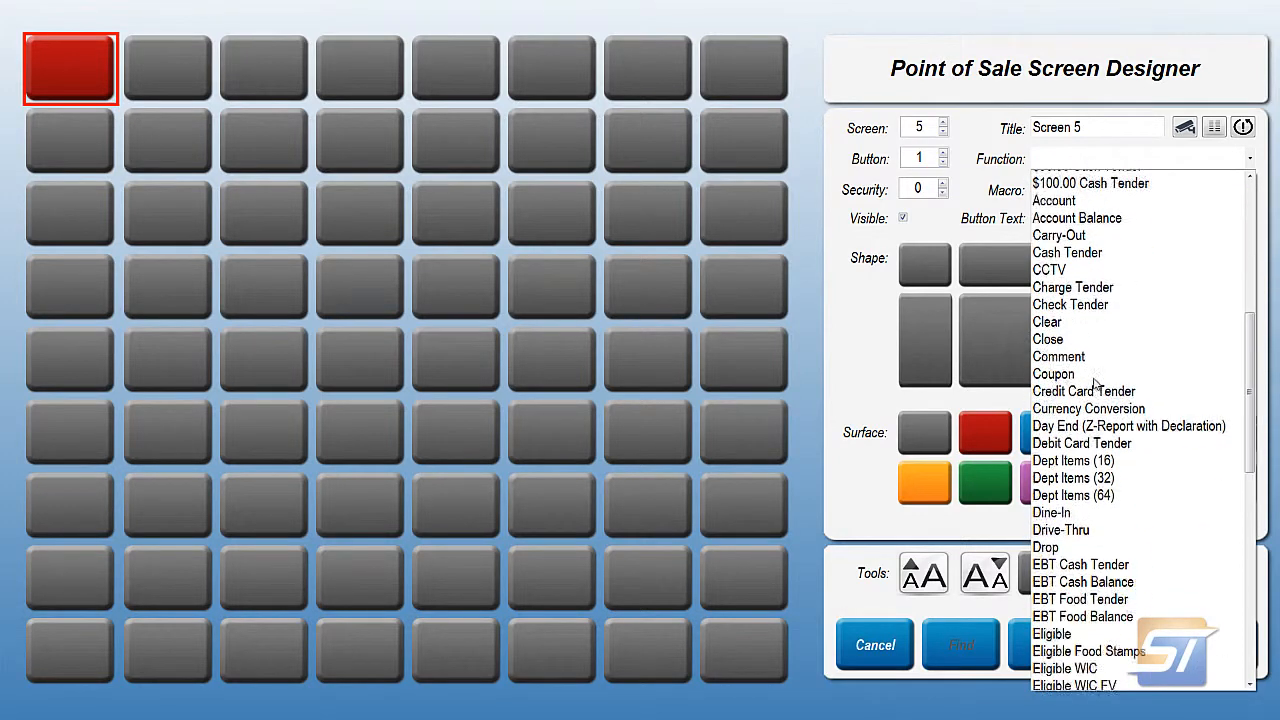
{"action": "scroll", "coordinate": [1096, 384], "scroll_direction": "down", "scroll_amount": 3}
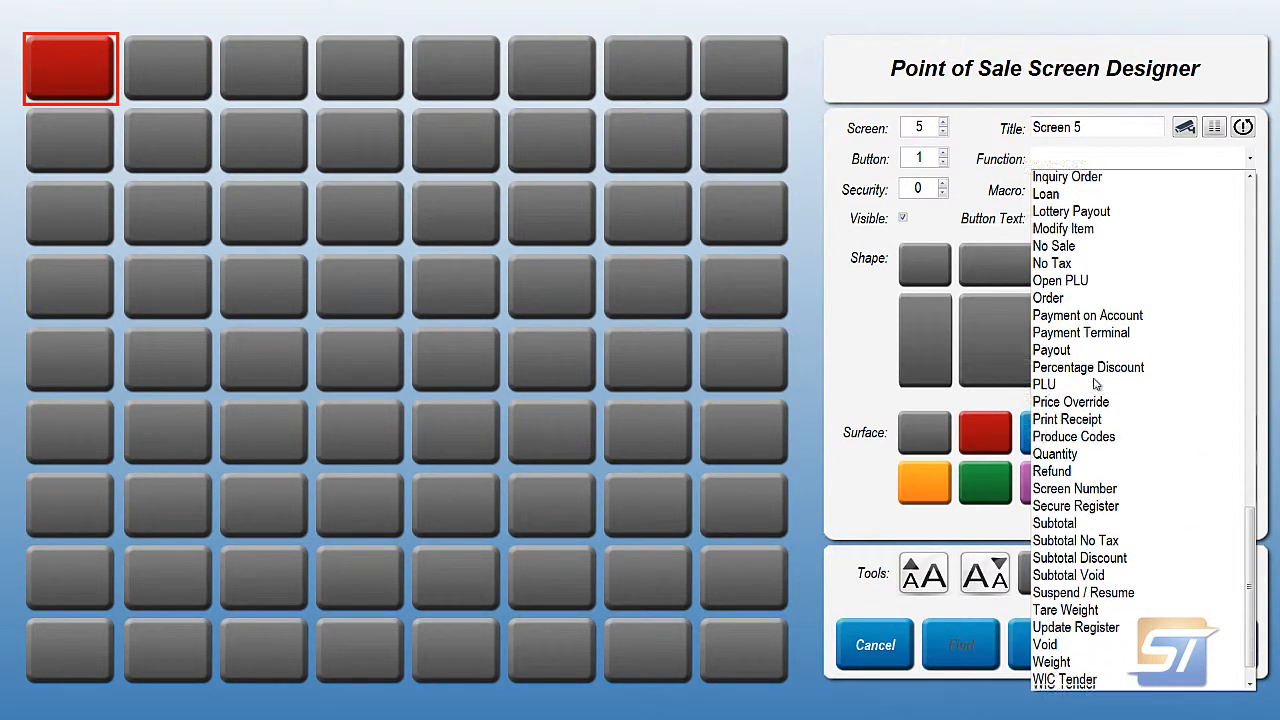
{"action": "left_click", "coordinate": [1089, 474]}
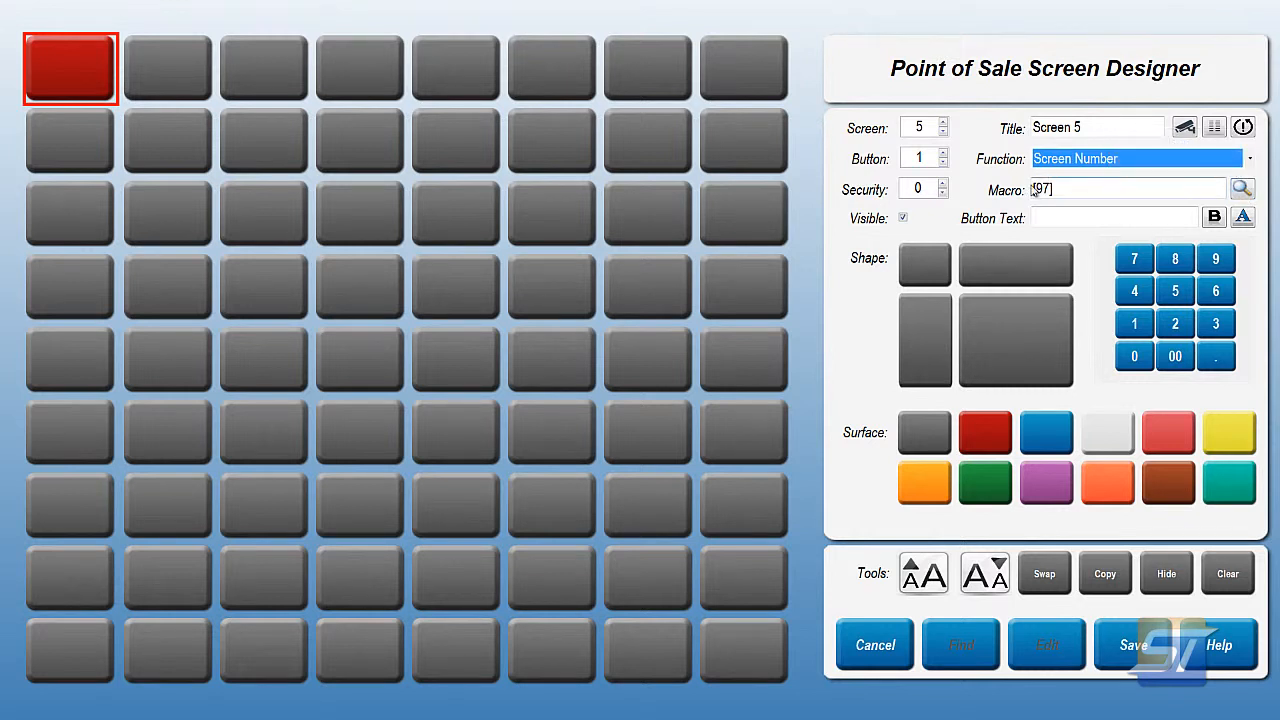
{"action": "left_click", "coordinate": [1240, 190]}
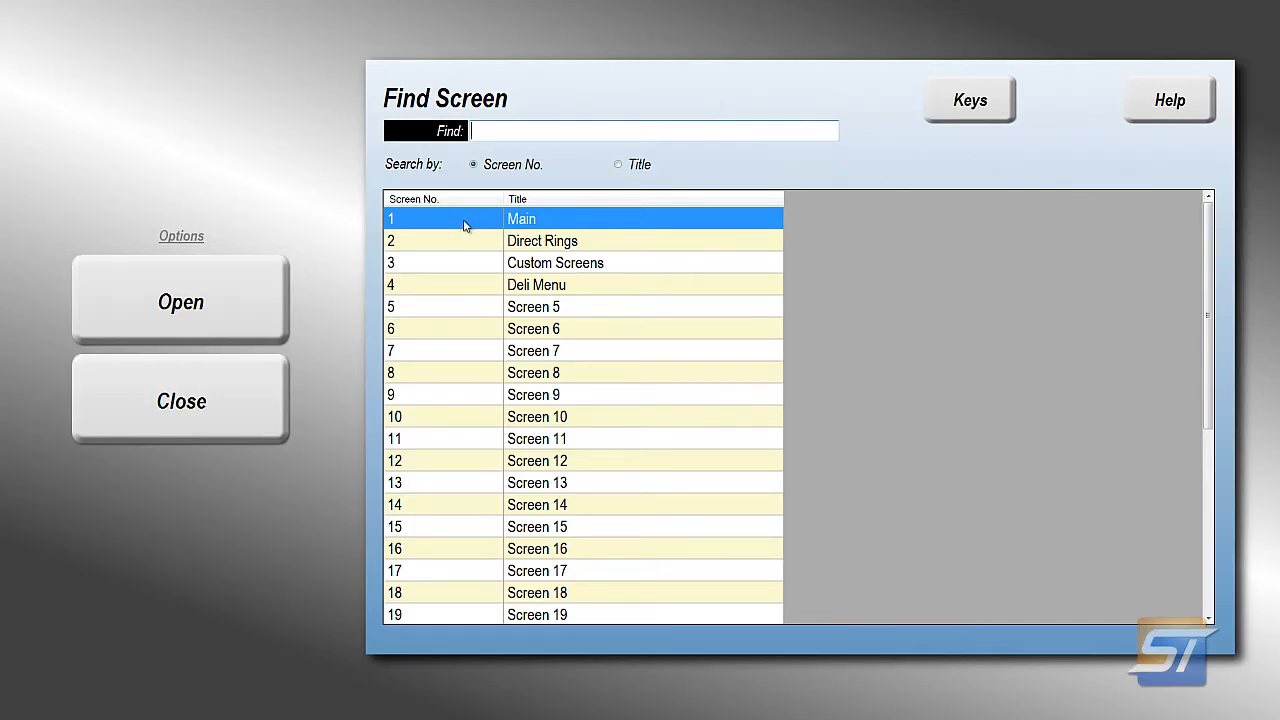
{"action": "double_click", "coordinate": [585, 220]}
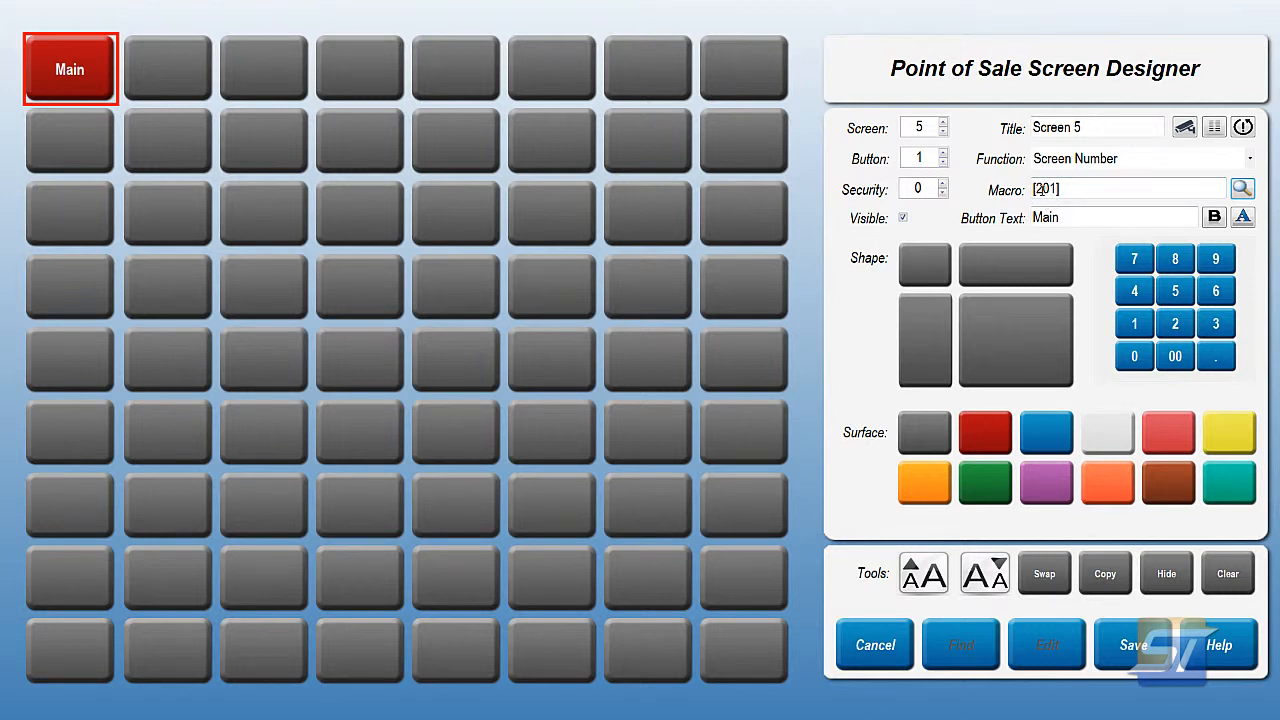
Change the red button's text to "< Main"
{"action": "mouse_move", "coordinate": [1004, 194]}
{"action": "mouse_move", "coordinate": [997, 223]}
{"action": "left_click", "coordinate": [1063, 216]}
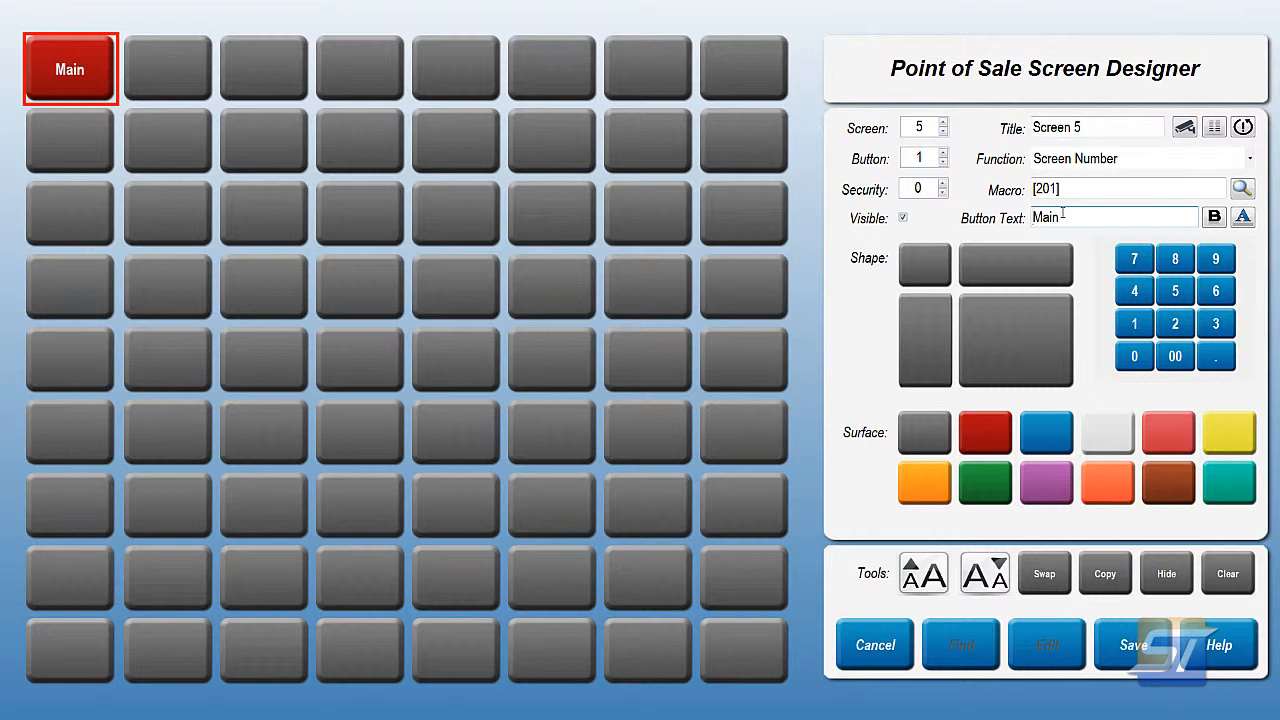
{"action": "key", "text": "Home"}
{"action": "type", "text": "<"}
Insert the numeric keypad with its 7 key at button 43, in the sixth row's third column
{"action": "left_click", "coordinate": [69, 225]}
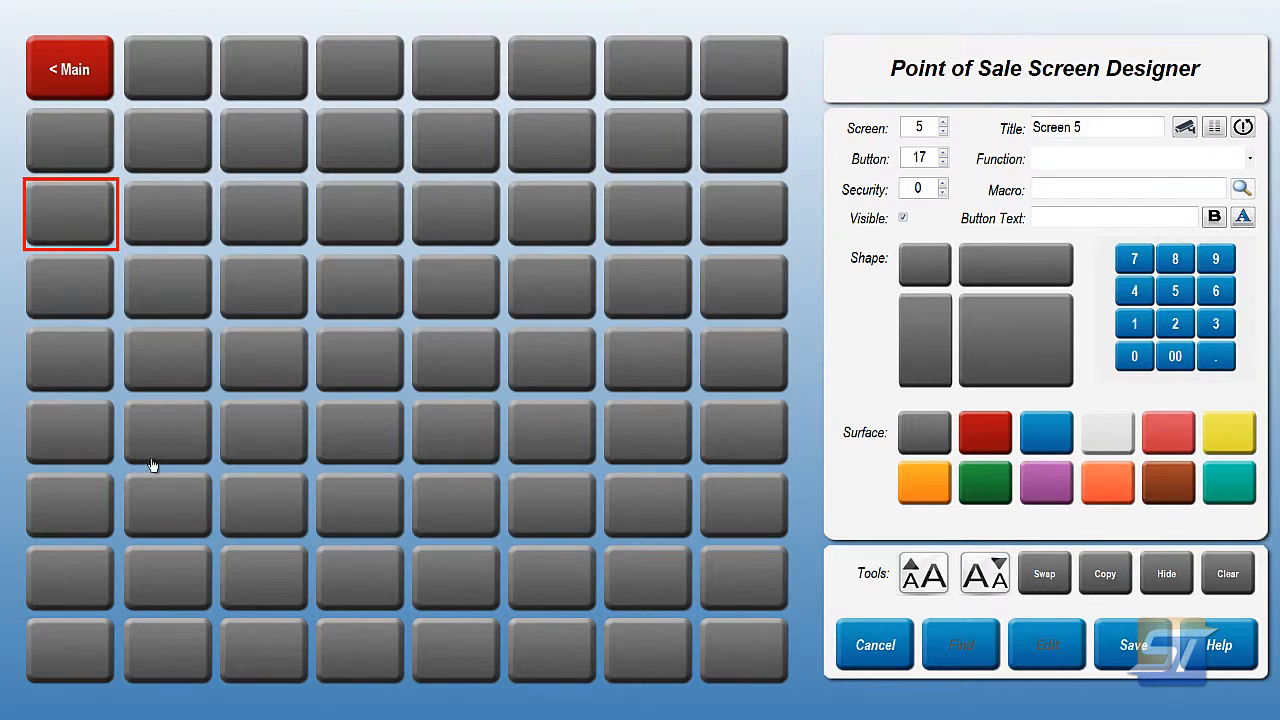
{"action": "left_click", "coordinate": [170, 588]}
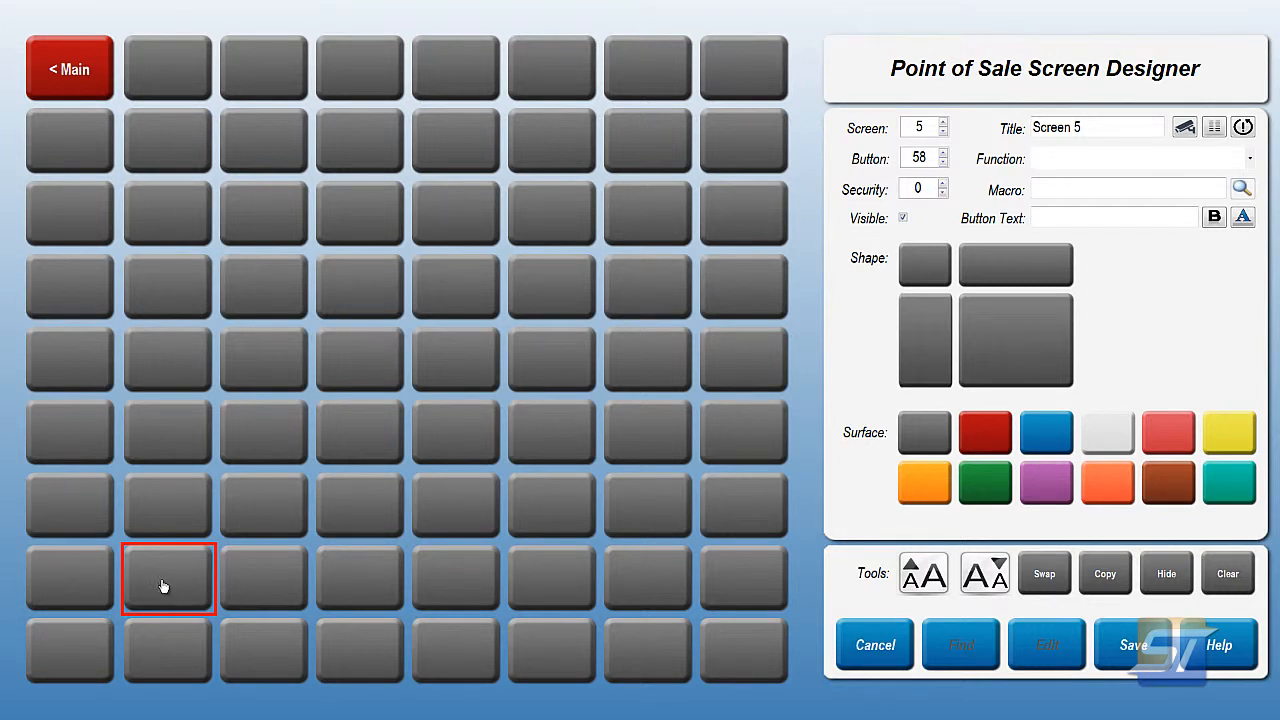
{"action": "left_click", "coordinate": [179, 446]}
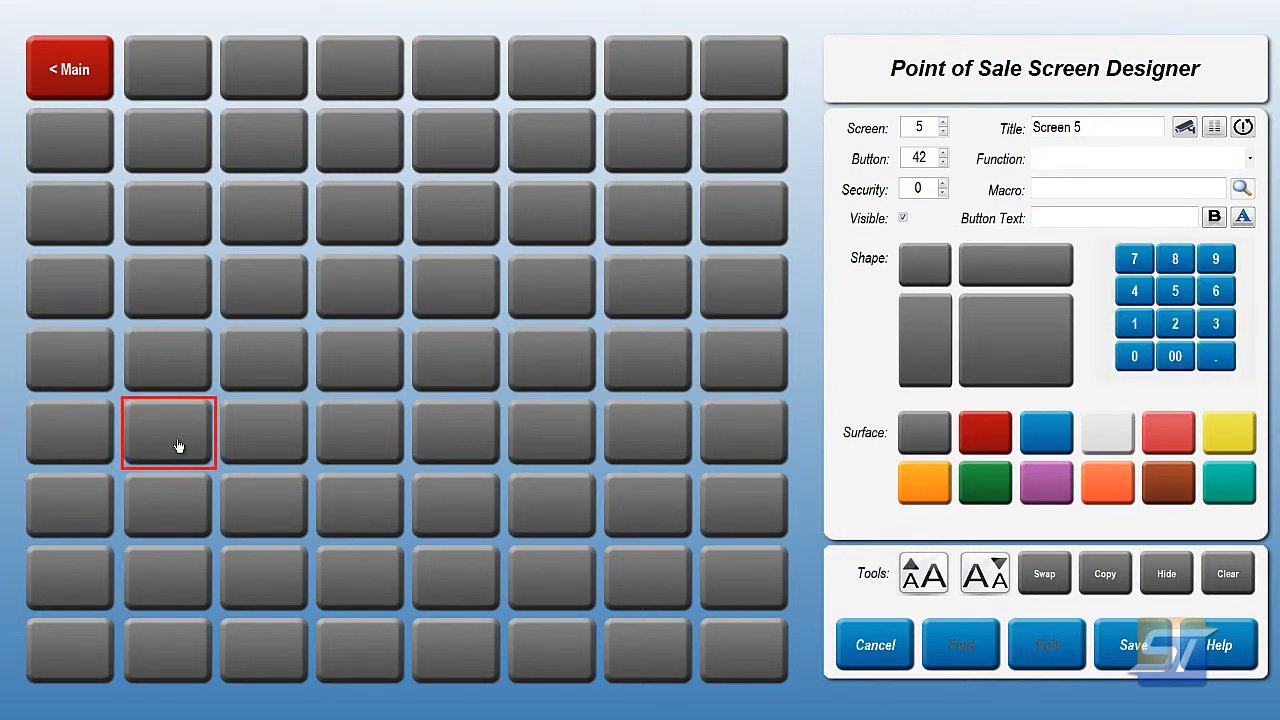
{"action": "left_click", "coordinate": [274, 437]}
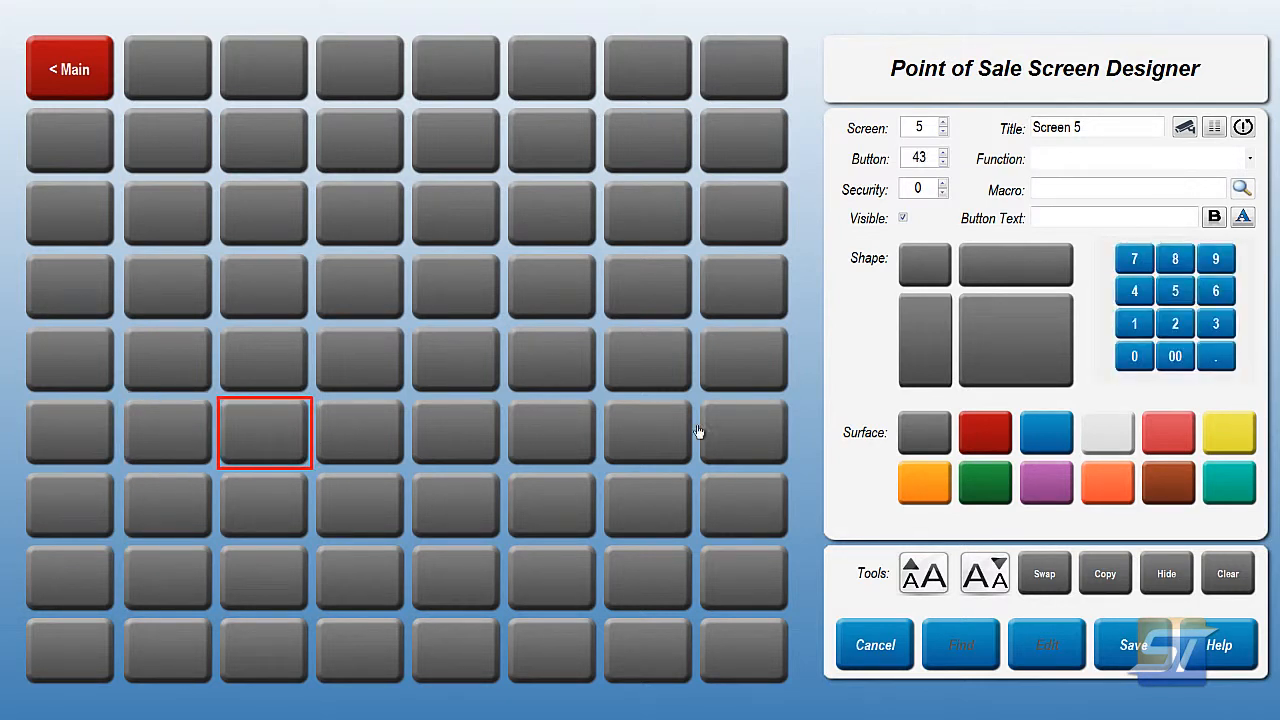
{"action": "left_click", "coordinate": [1177, 318]}
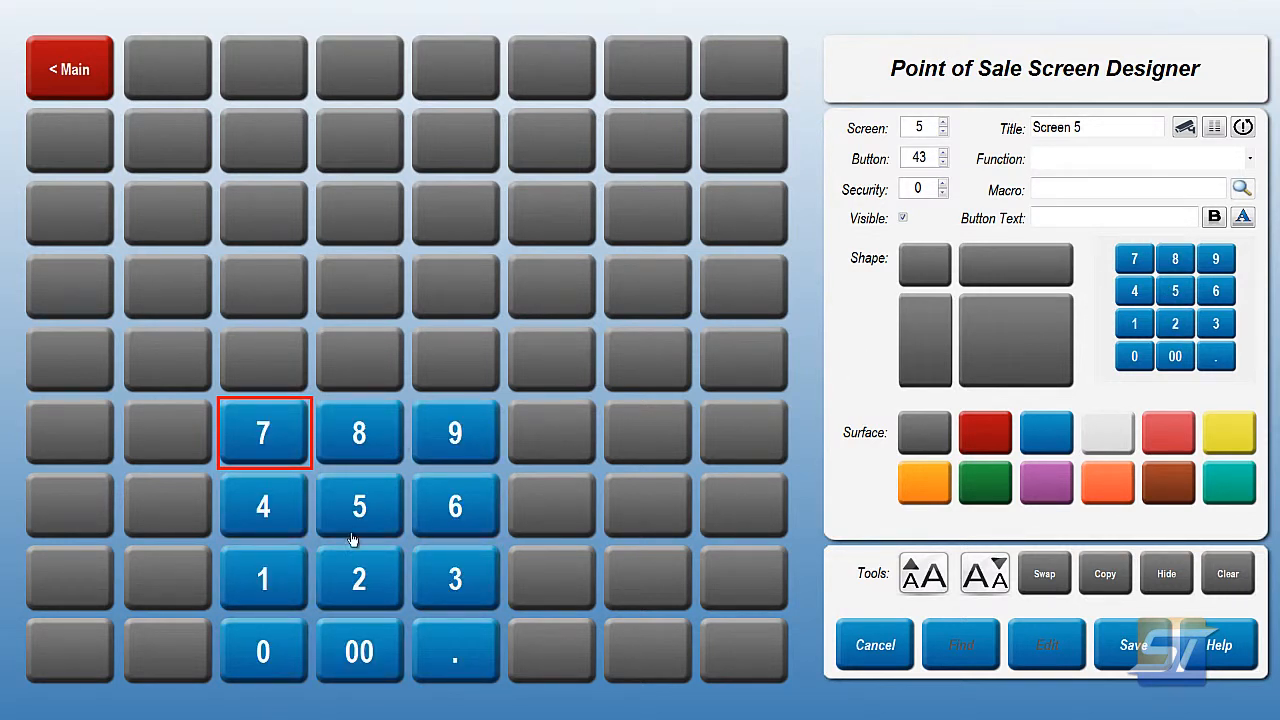
Reshape the second row into four double-width buttons, starting at buttons 9, 11, 13 and 15
{"action": "left_click", "coordinate": [94, 150]}
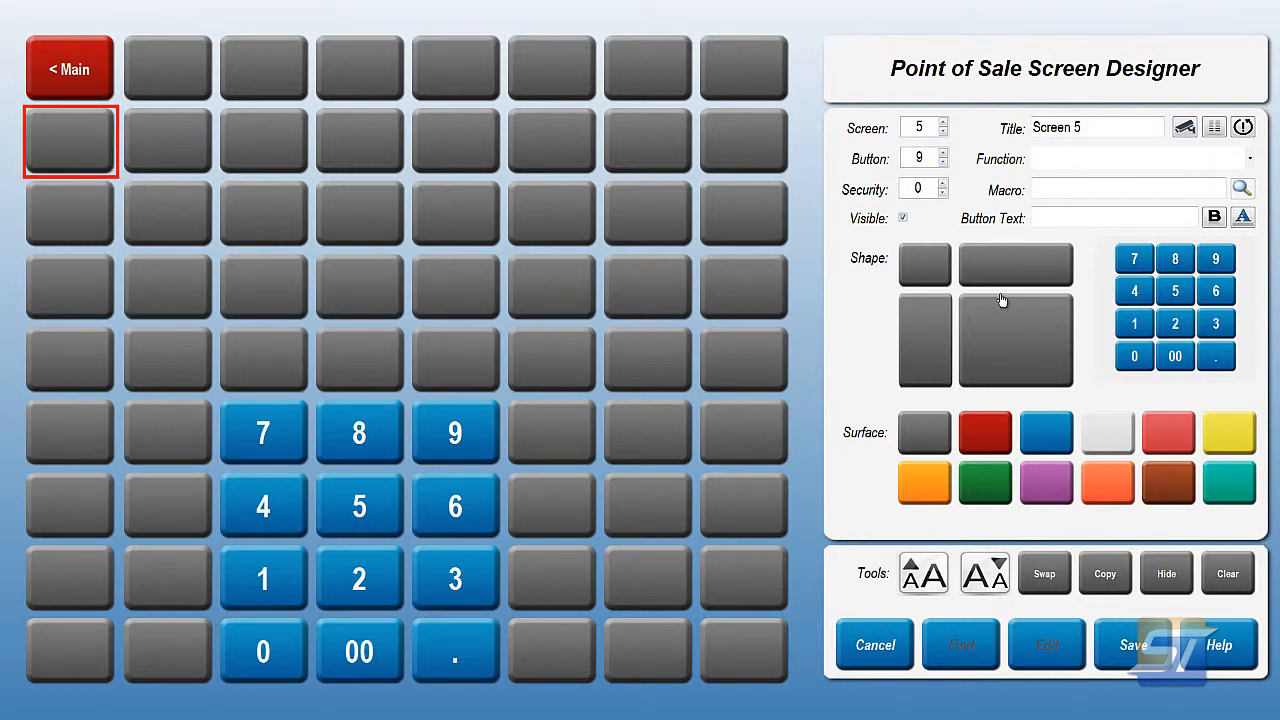
{"action": "left_click", "coordinate": [1017, 268]}
{"action": "left_click", "coordinate": [263, 149]}
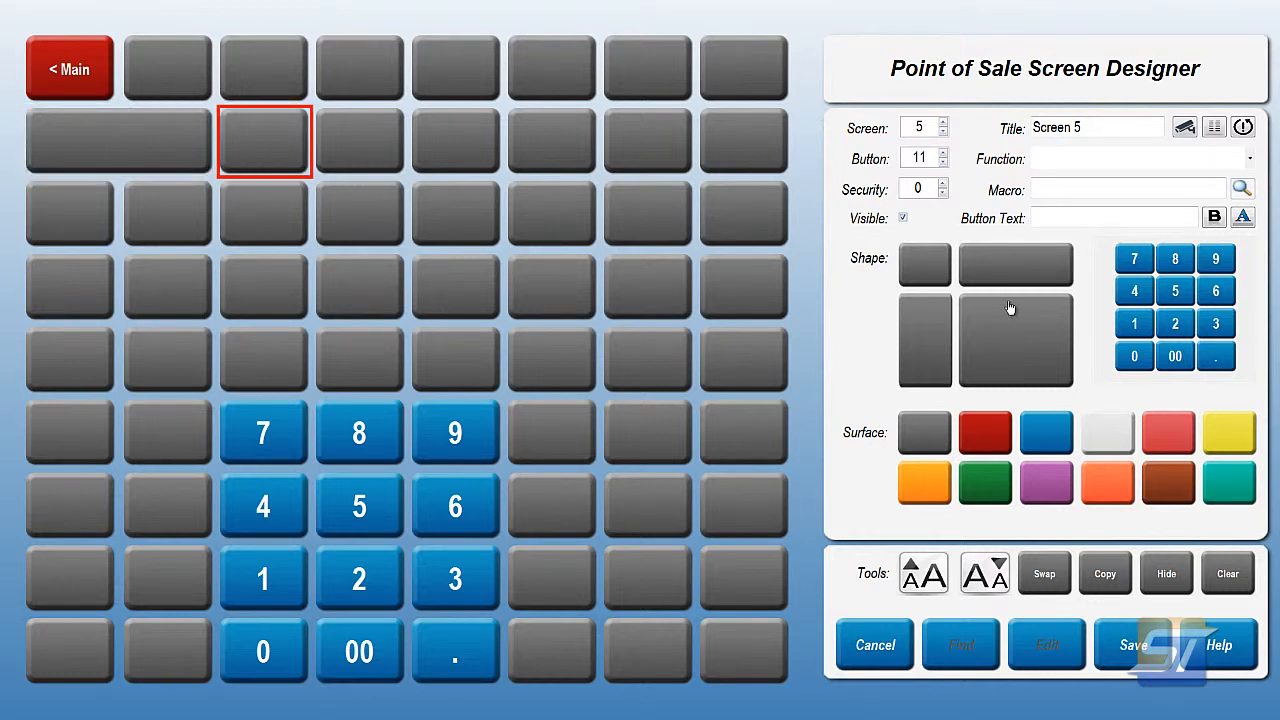
{"action": "left_click", "coordinate": [1014, 272]}
{"action": "left_click", "coordinate": [456, 142]}
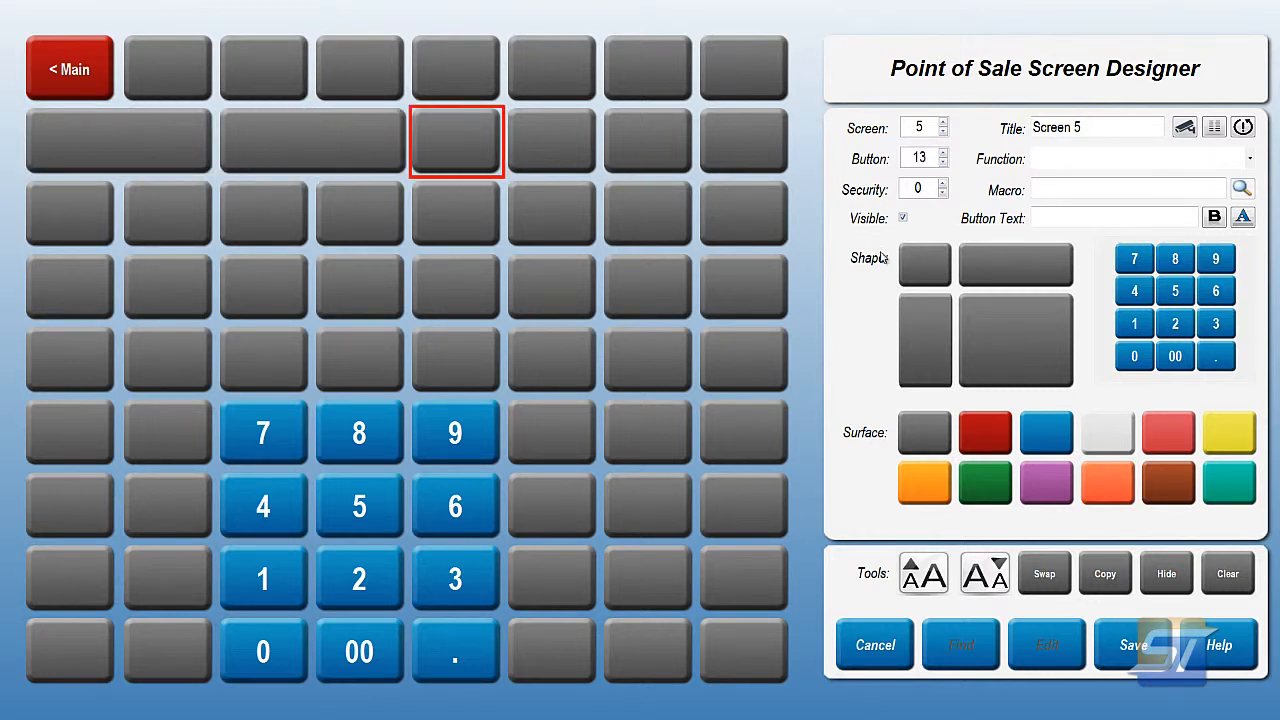
{"action": "left_click", "coordinate": [1017, 268]}
{"action": "left_click", "coordinate": [652, 148]}
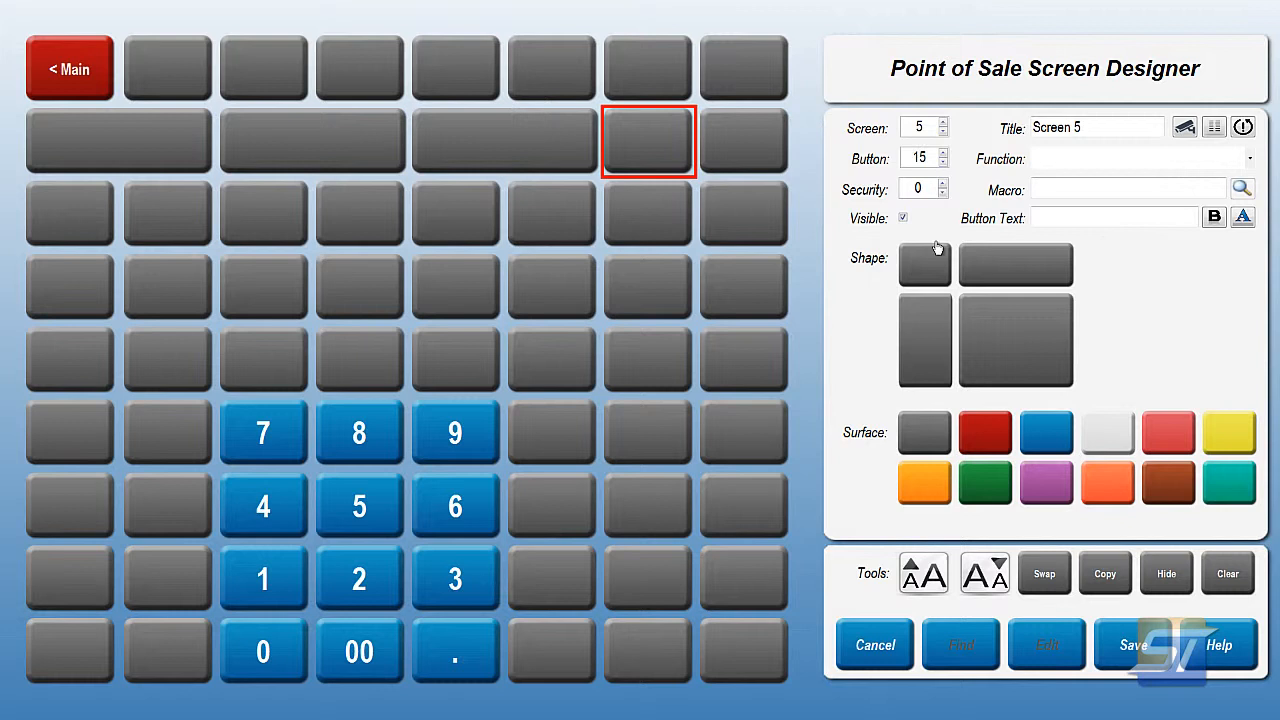
{"action": "left_click", "coordinate": [1040, 274]}
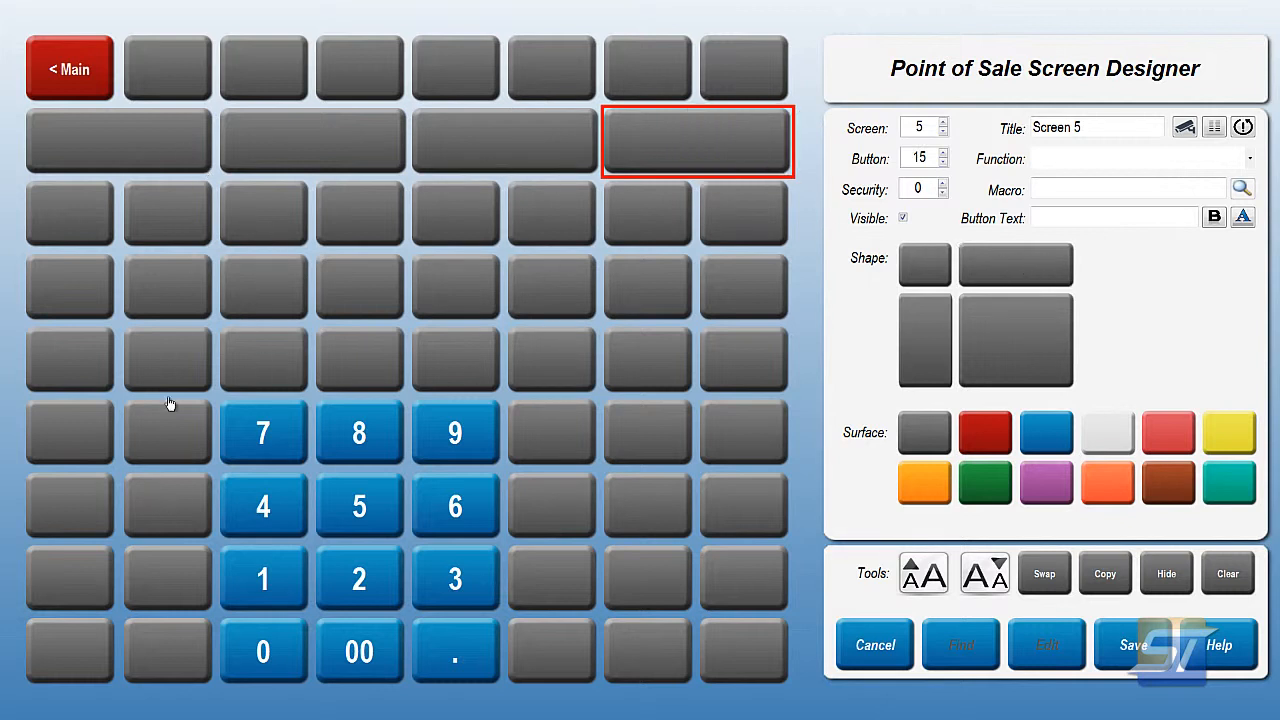
Assign the Open PLU function to wide button 9 and link it to the inventory item Cheerios 18 Oz
{"action": "left_click", "coordinate": [162, 150]}
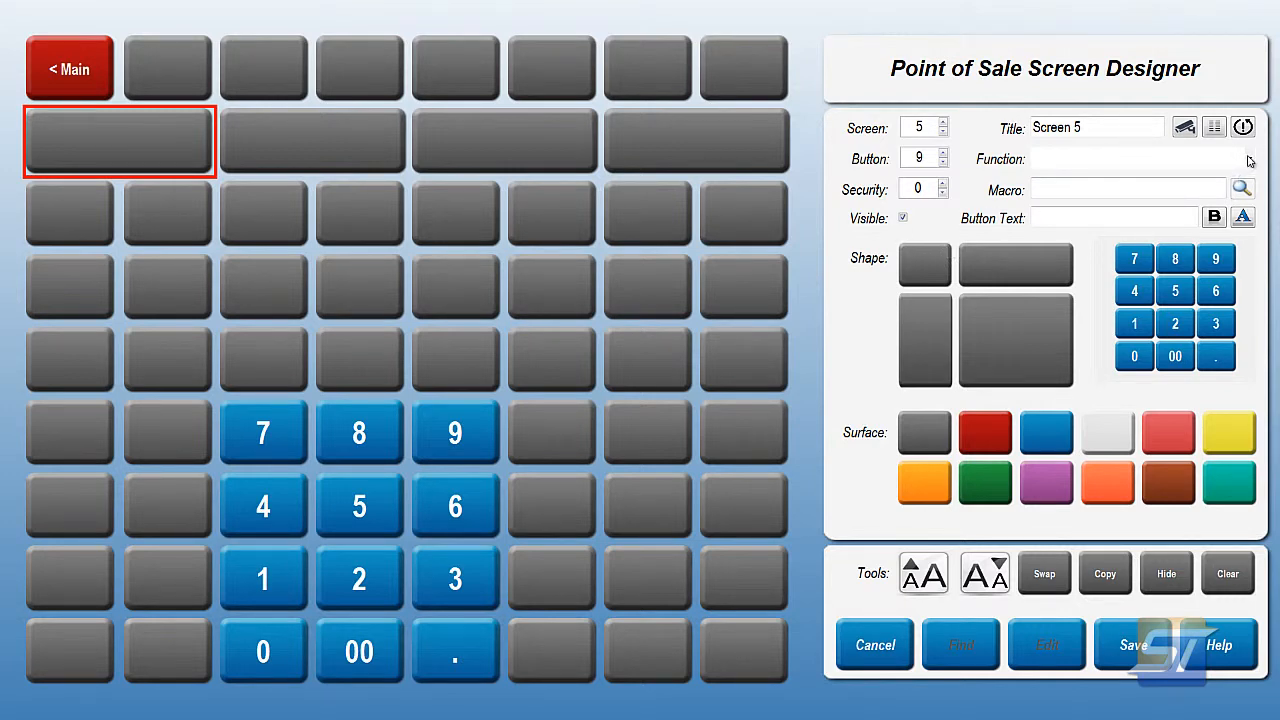
{"action": "left_click", "coordinate": [1249, 161]}
{"action": "scroll", "coordinate": [1088, 458], "scroll_direction": "down", "scroll_amount": 4}
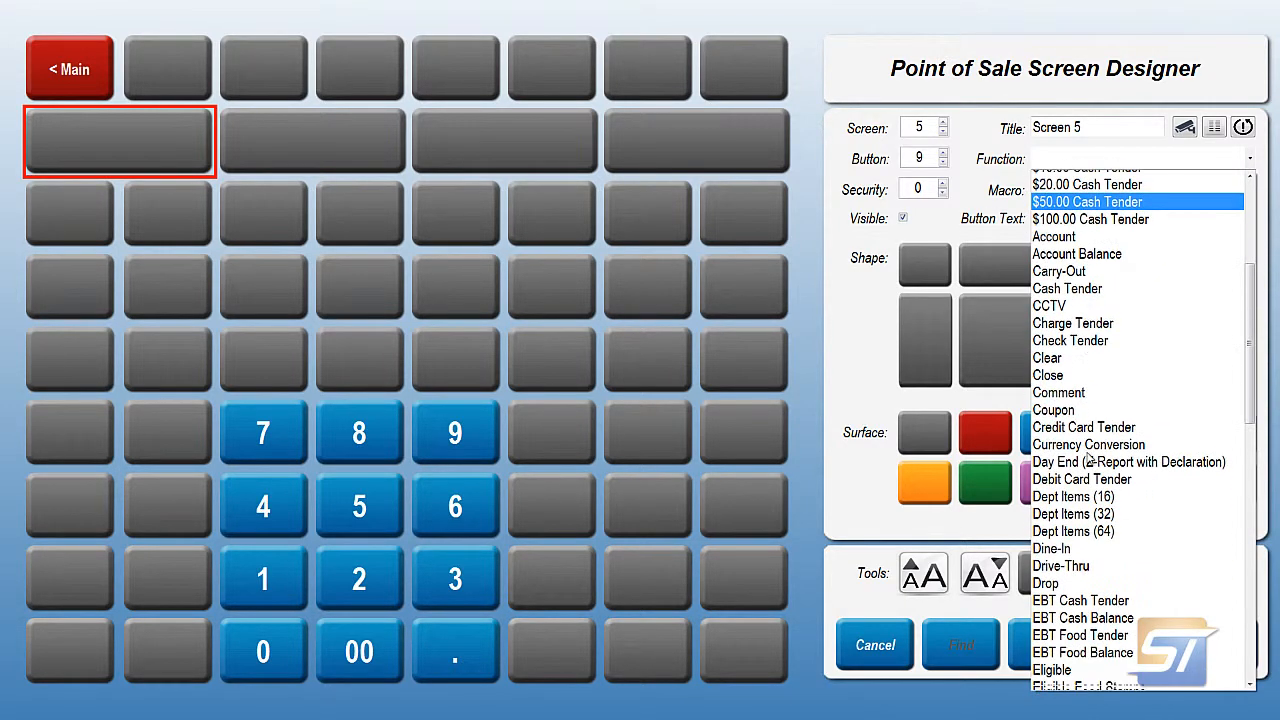
{"action": "scroll", "coordinate": [1088, 458], "scroll_direction": "down", "scroll_amount": 10}
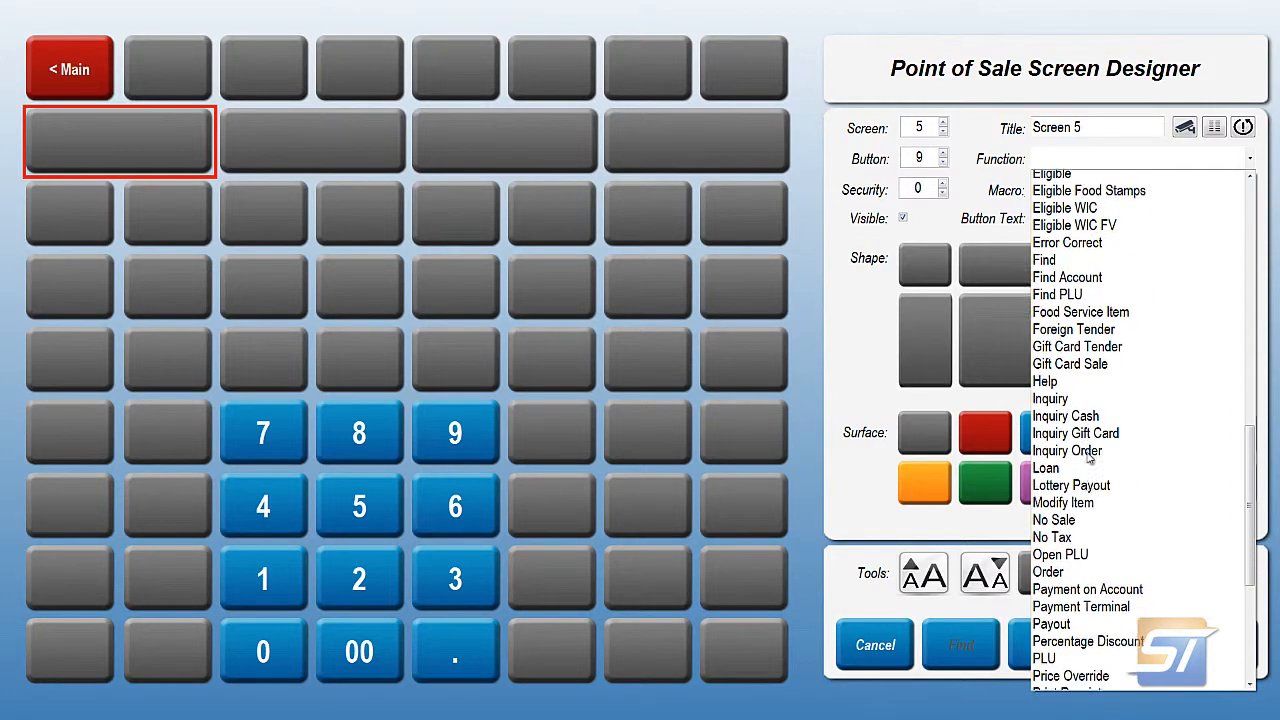
{"action": "scroll", "coordinate": [1090, 456], "scroll_direction": "down", "scroll_amount": 2}
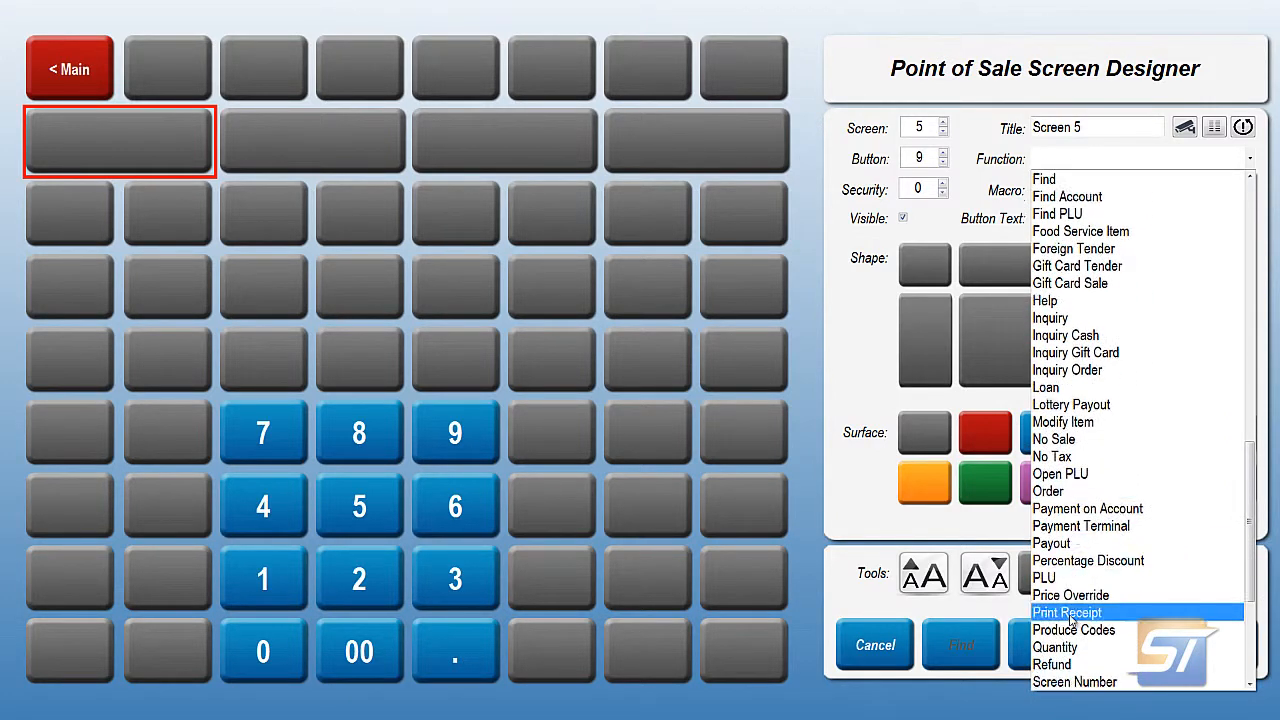
{"action": "left_click", "coordinate": [1138, 474]}
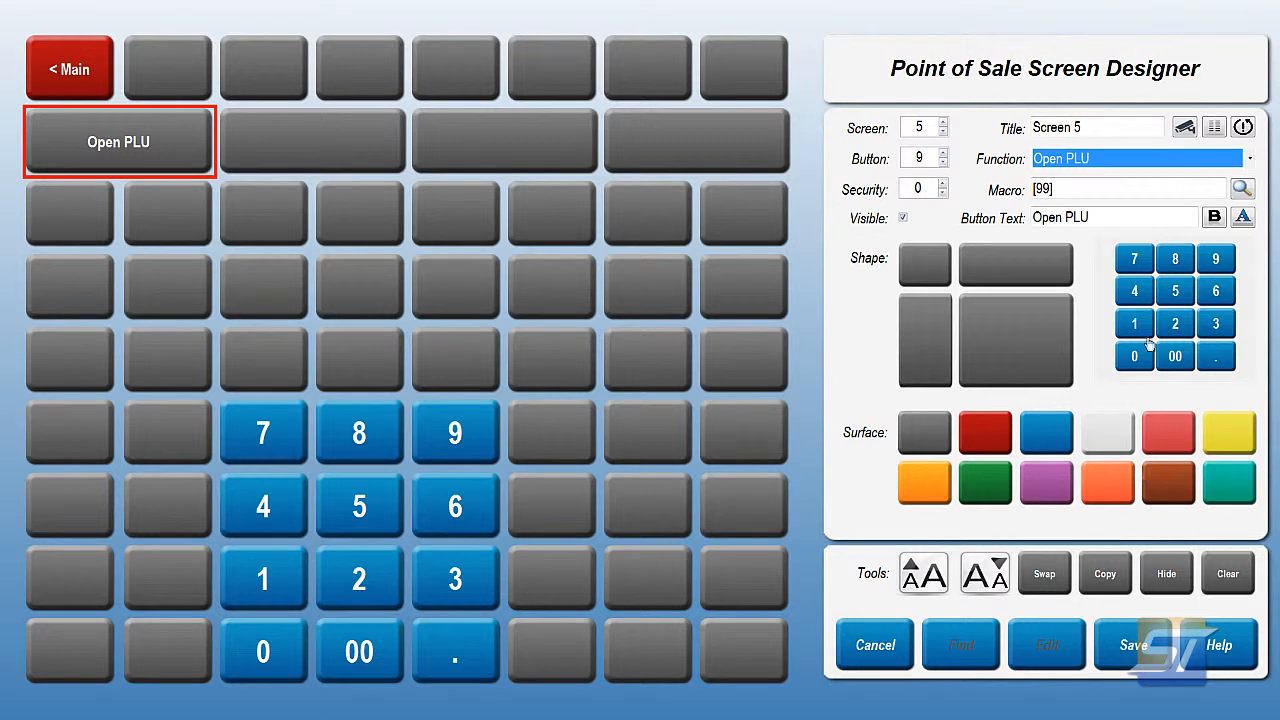
{"action": "left_click", "coordinate": [1242, 190]}
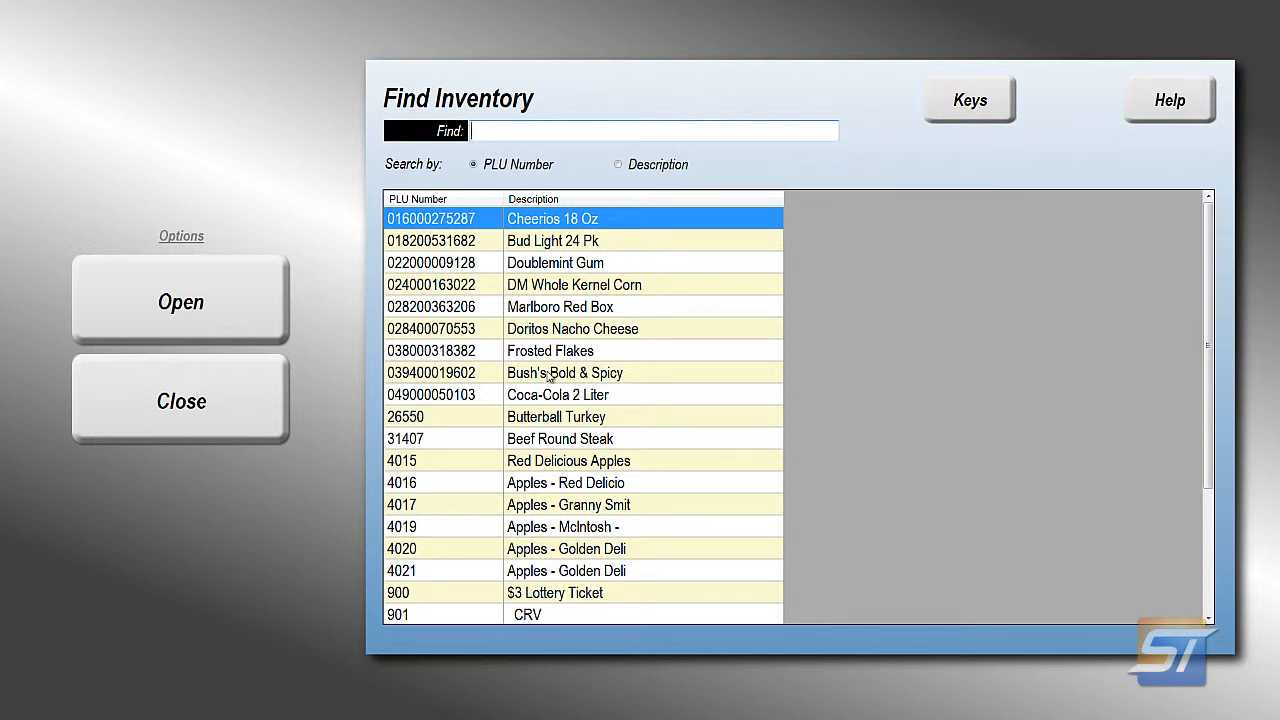
{"action": "double_click", "coordinate": [555, 228]}
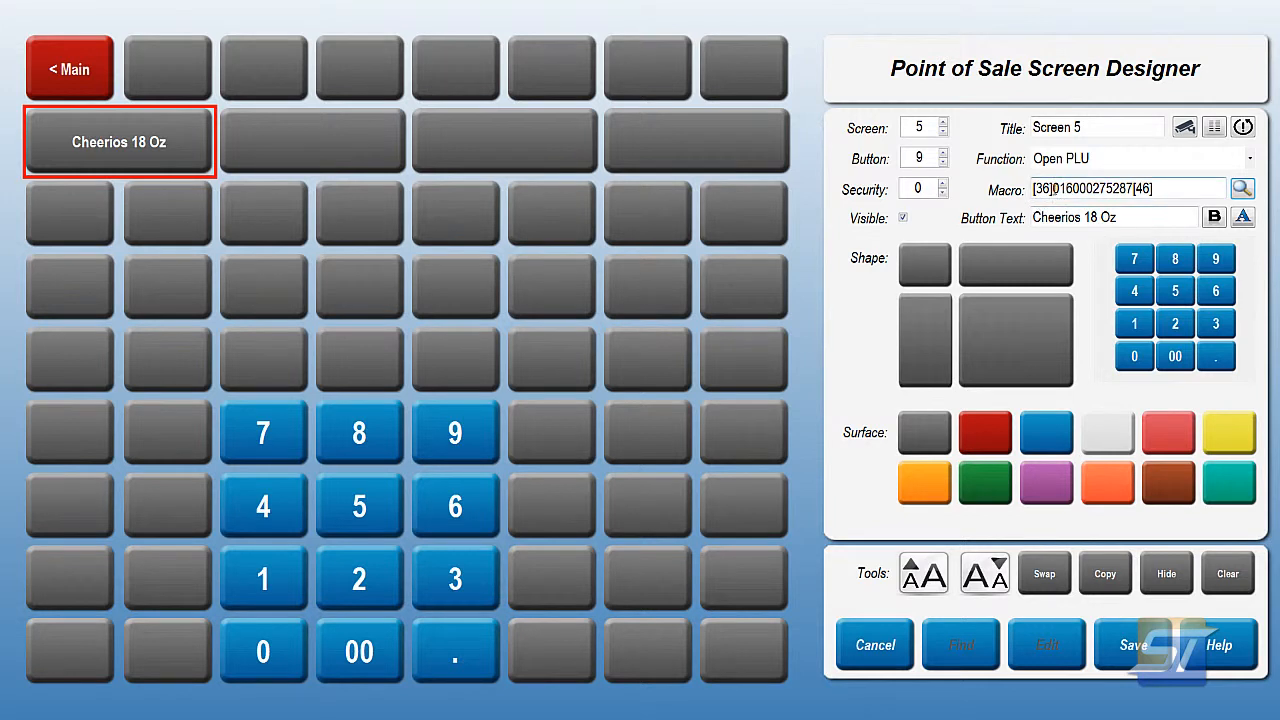
Examine the parts of button 9's macro and change its button text to "Open Grocery"
{"action": "left_click_drag", "start_coordinate": [1055, 187], "coordinate": [1134, 187]}
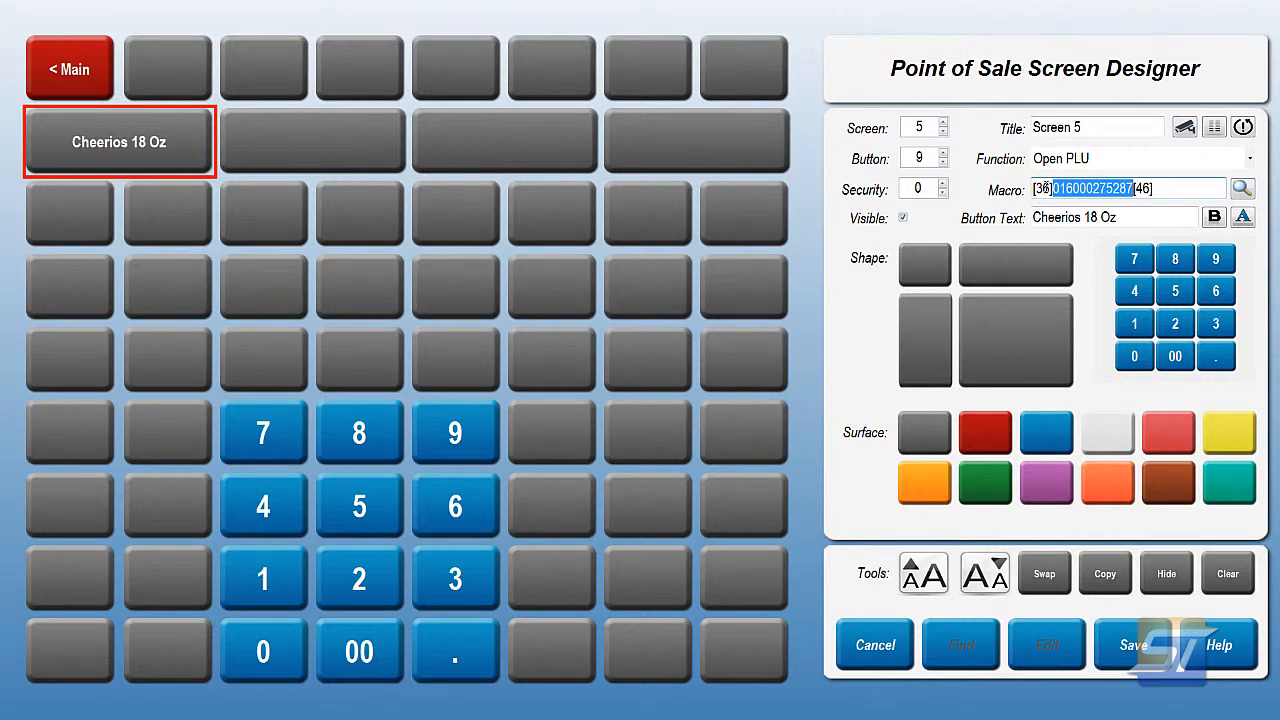
{"action": "left_click_drag", "start_coordinate": [1051, 188], "coordinate": [1033, 188]}
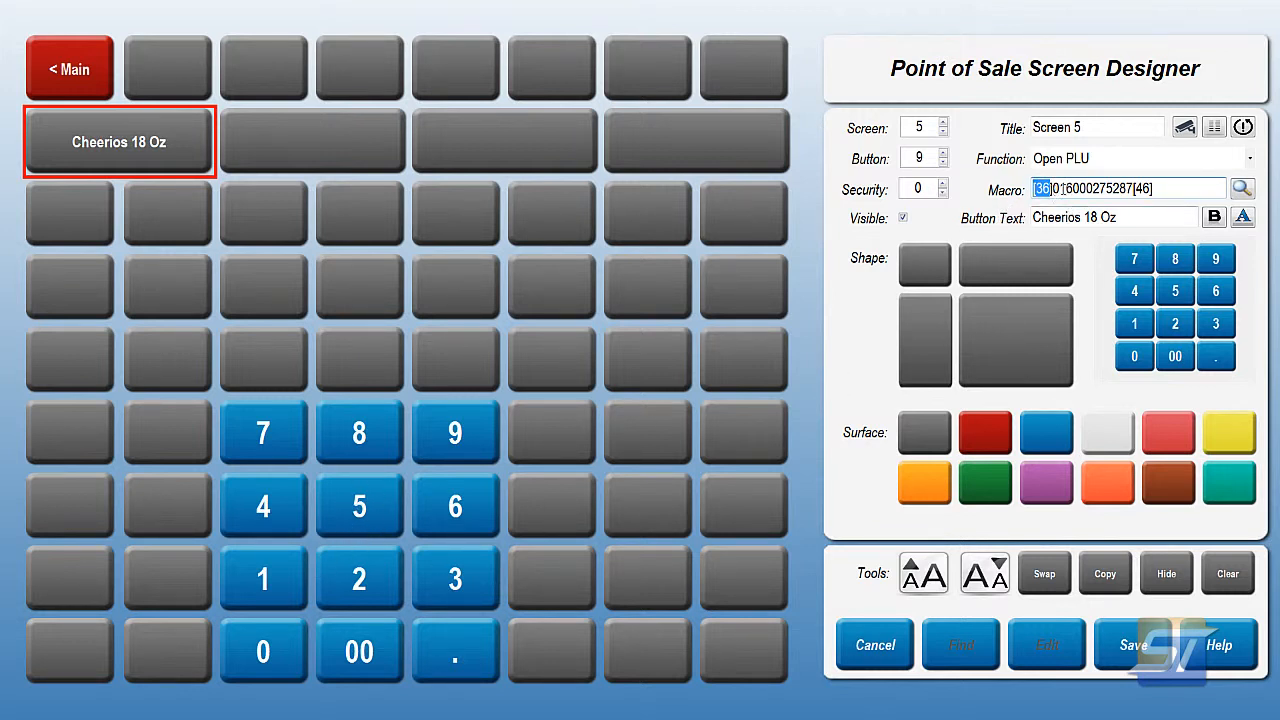
{"action": "left_click_drag", "start_coordinate": [1053, 188], "coordinate": [1165, 186]}
{"action": "left_click_drag", "start_coordinate": [1087, 188], "coordinate": [1152, 186]}
{"action": "key", "text": "Tab"}
{"action": "type", "text": "Open"}
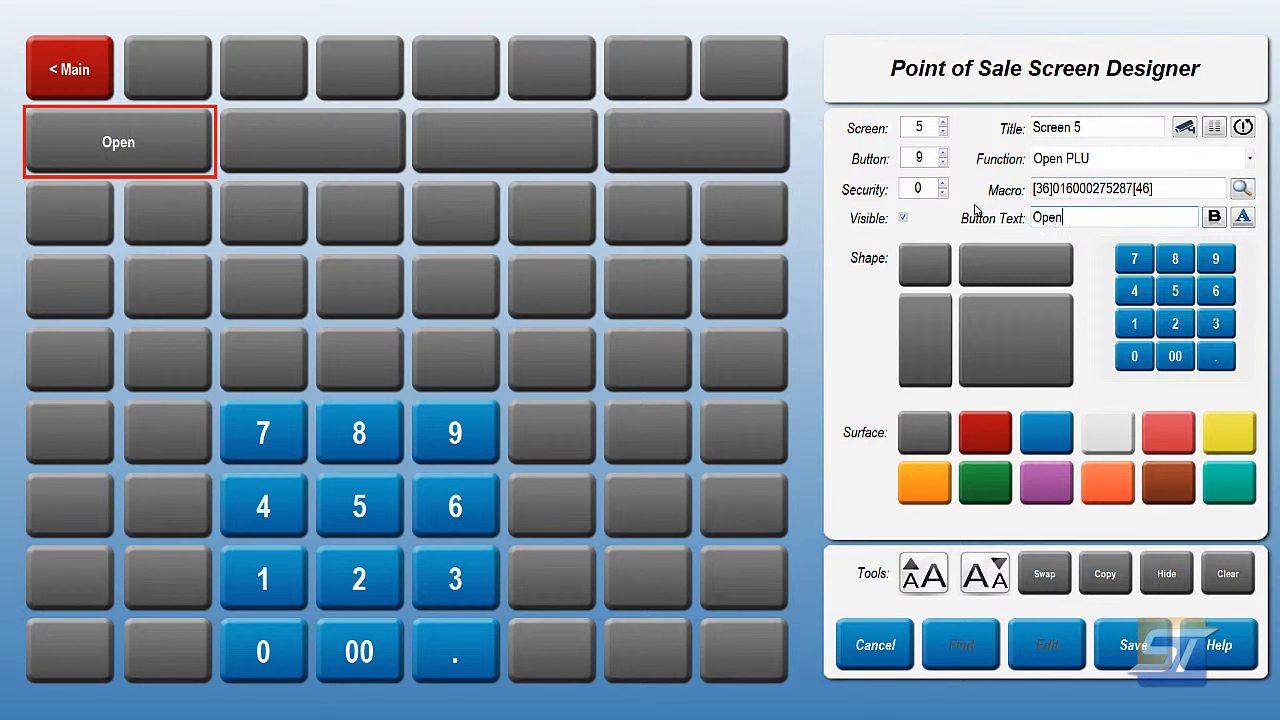
{"action": "type", "text": " Grocery"}
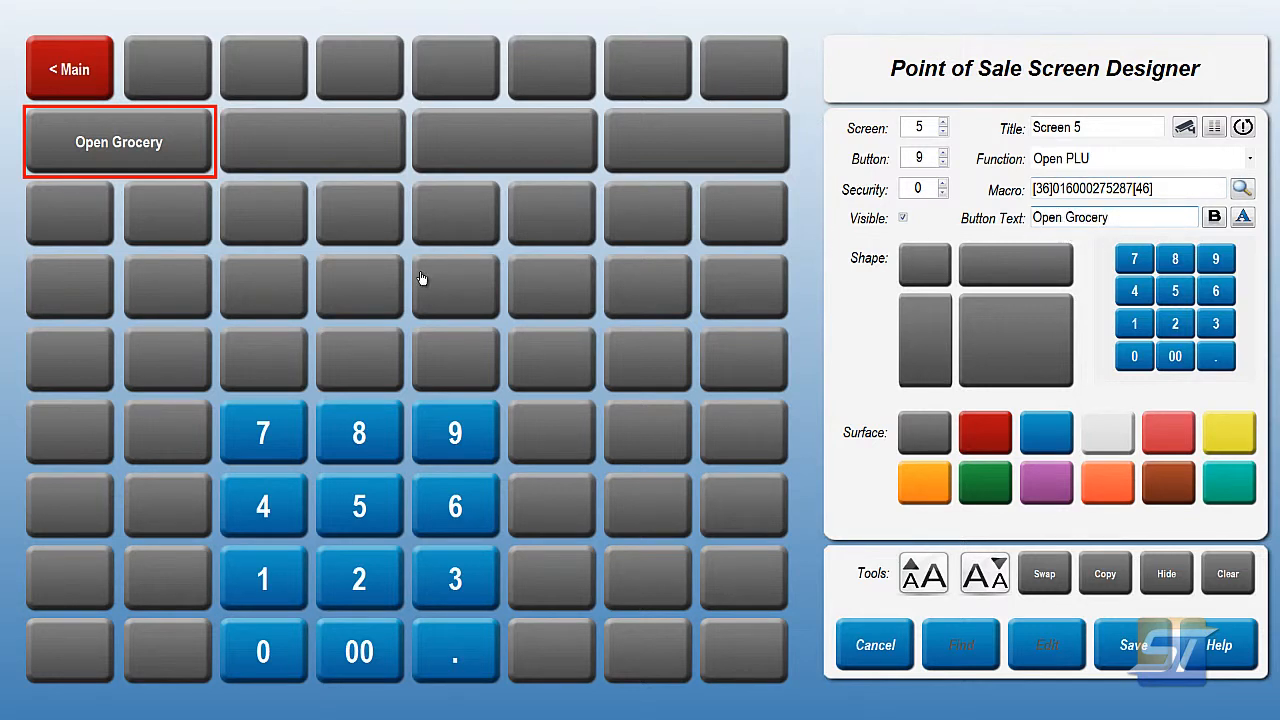
Assign the Open PLU function to wide button 11 and link it to the inventory item Bud Light 24 Pk
{"action": "left_click", "coordinate": [285, 138]}
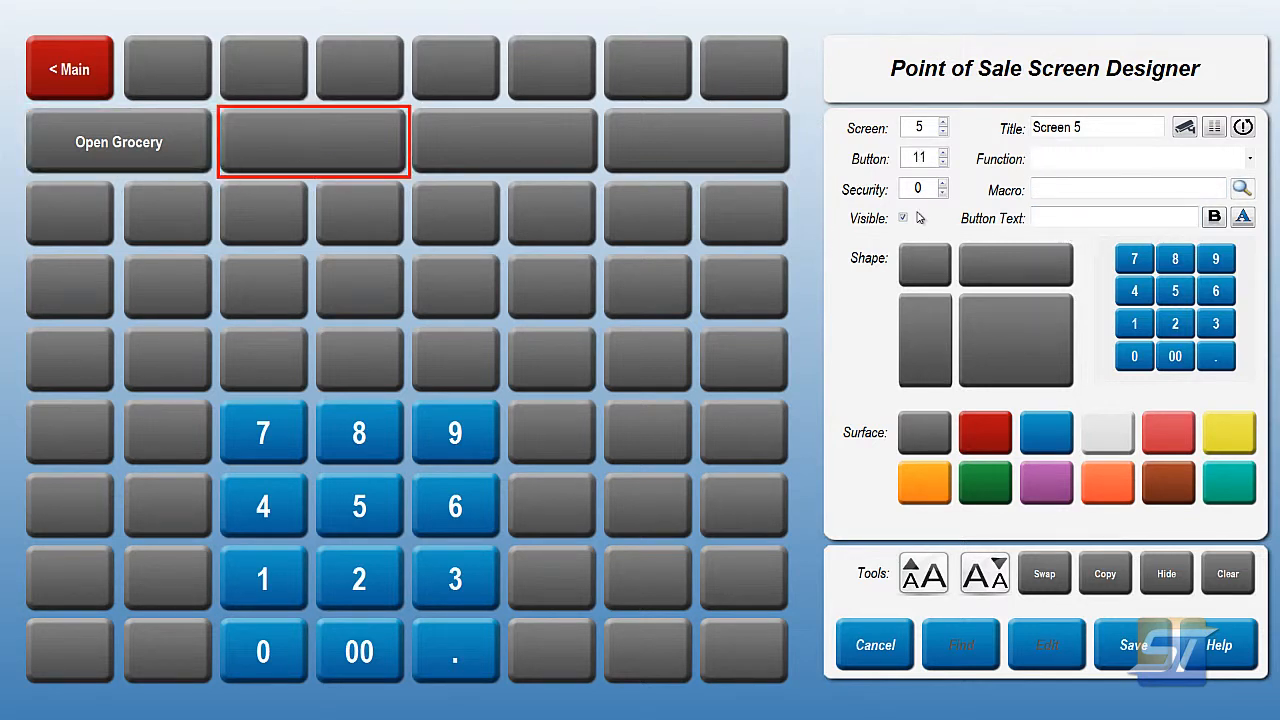
{"action": "left_click", "coordinate": [1248, 159]}
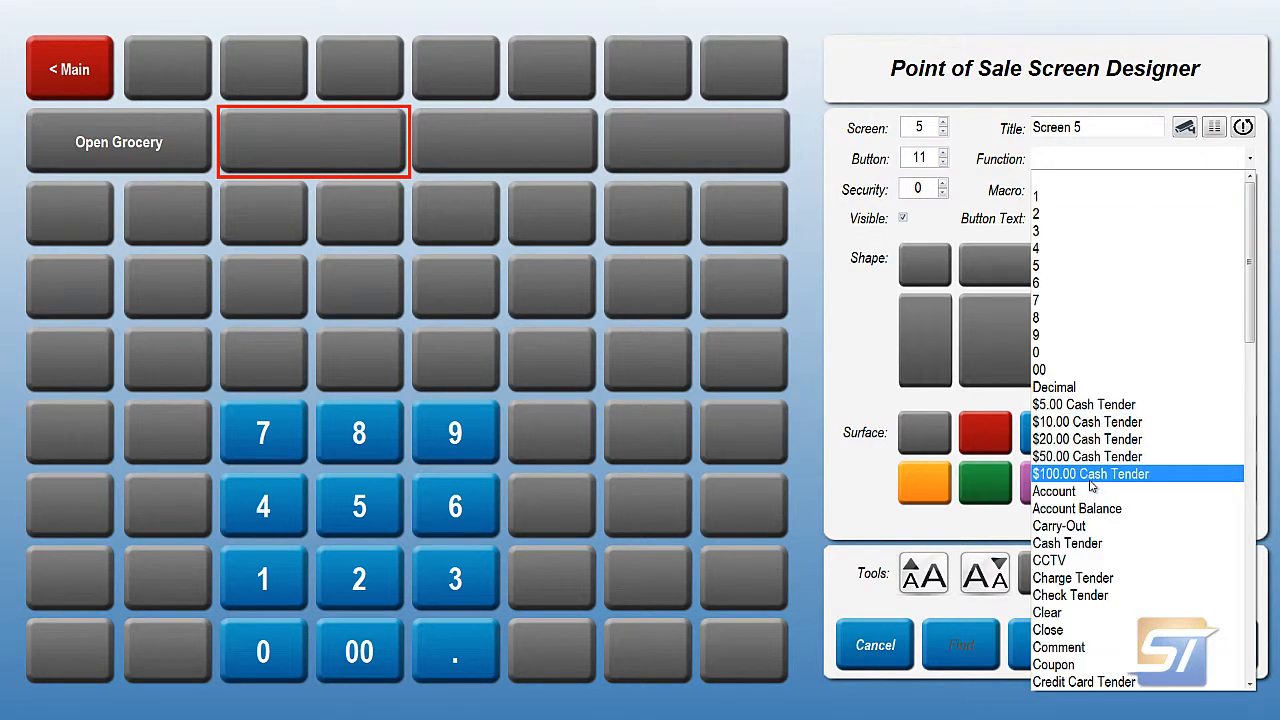
{"action": "key", "text": "o"}
{"action": "left_click", "coordinate": [1083, 685]}
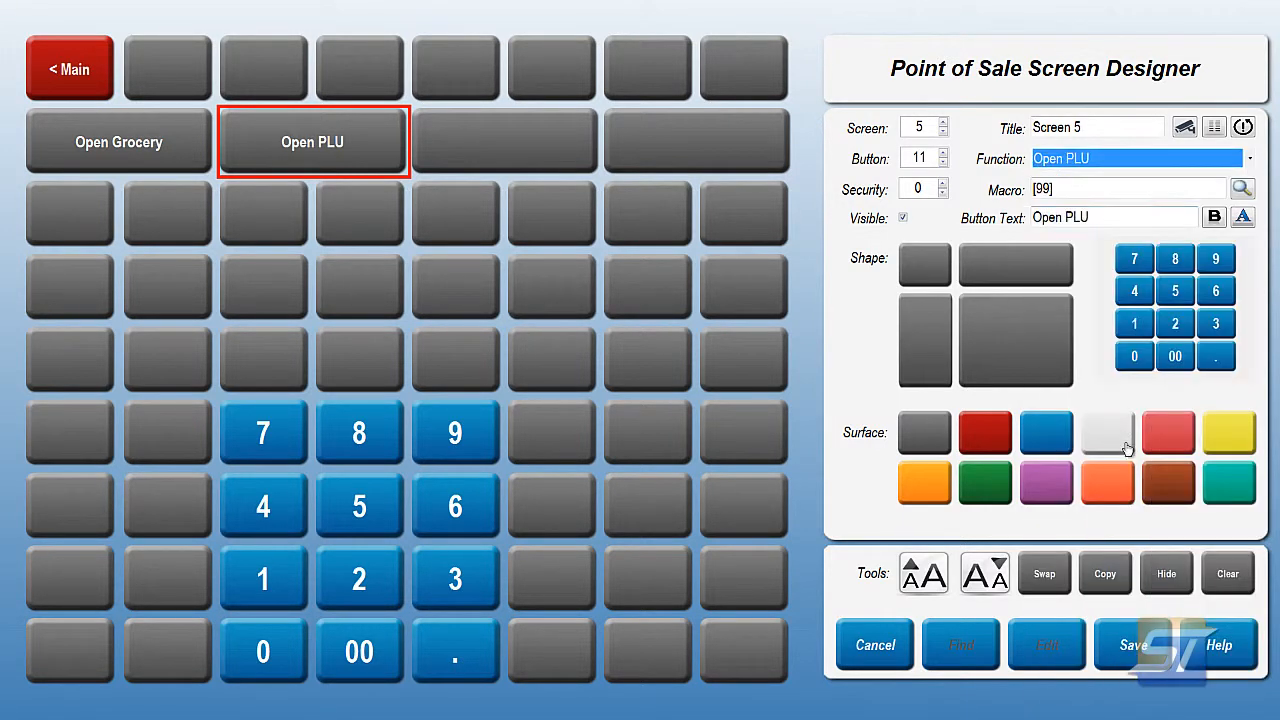
{"action": "left_click", "coordinate": [1241, 188]}
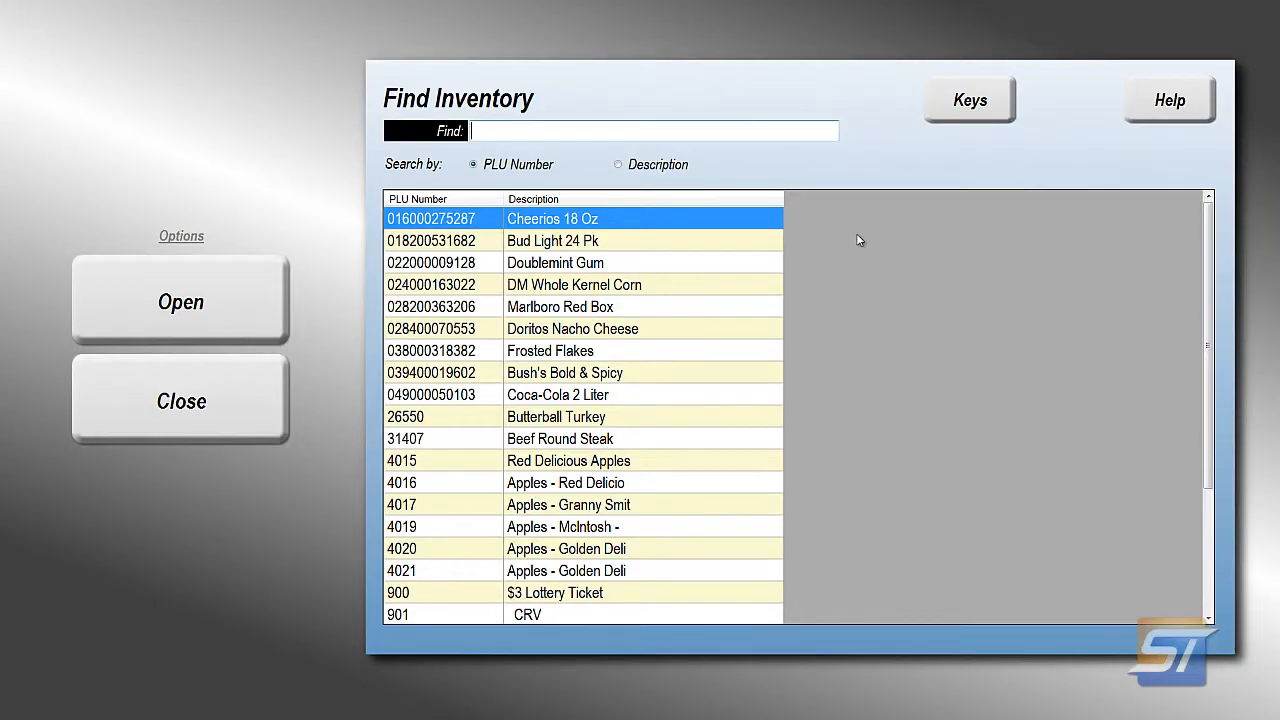
{"action": "left_click", "coordinate": [524, 248]}
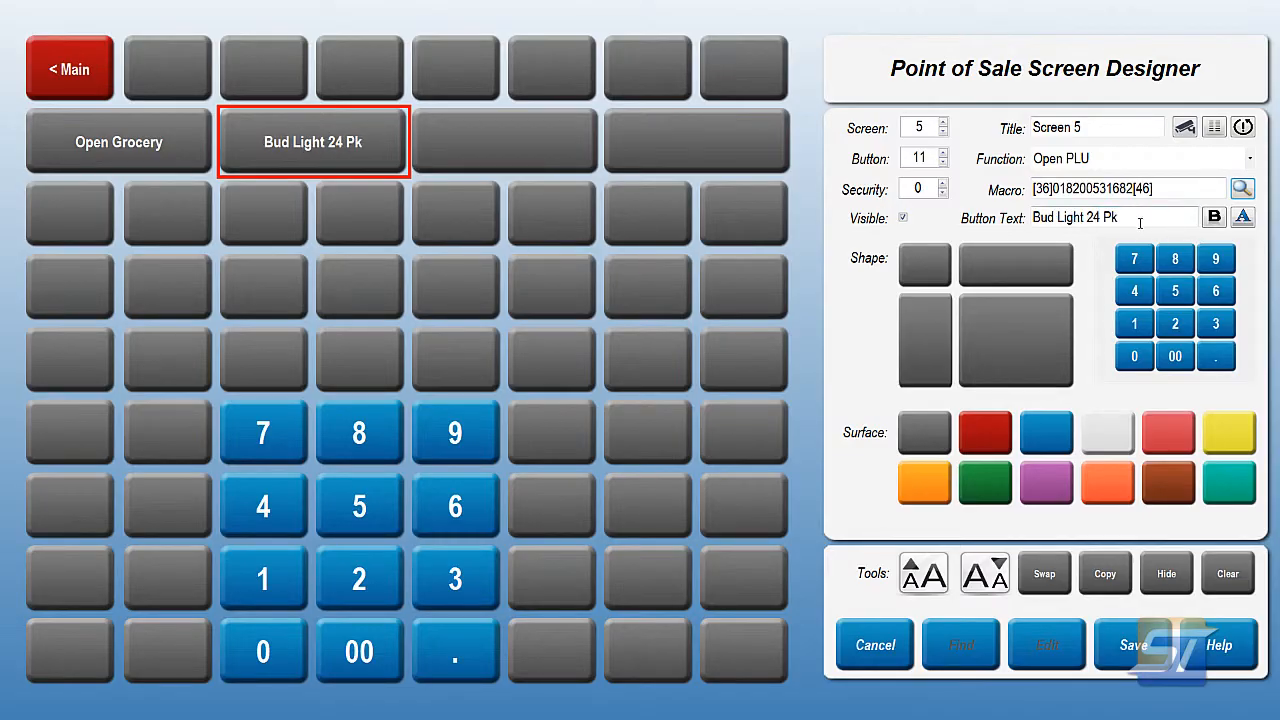
Change wide button 11's text to "Open Deli"
{"action": "left_click_drag", "start_coordinate": [1140, 223], "coordinate": [853, 213]}
{"action": "type", "text": "Open "}
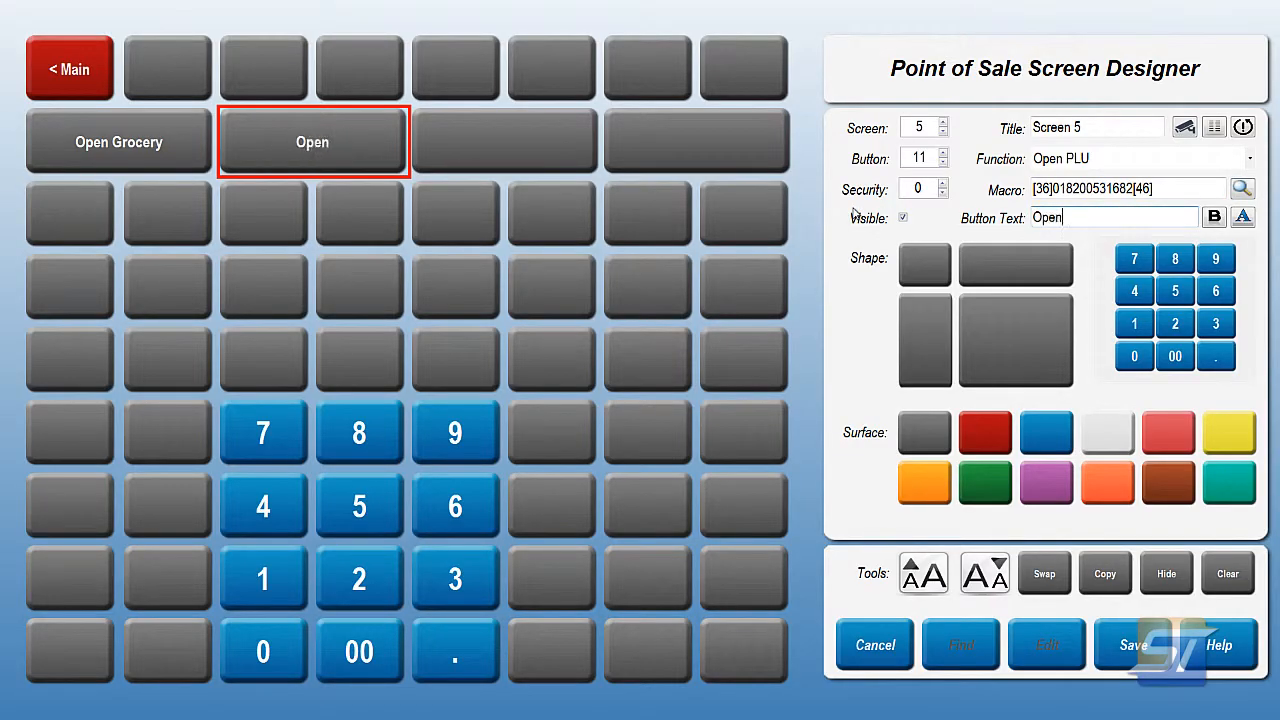
{"action": "type", "text": "Deli"}
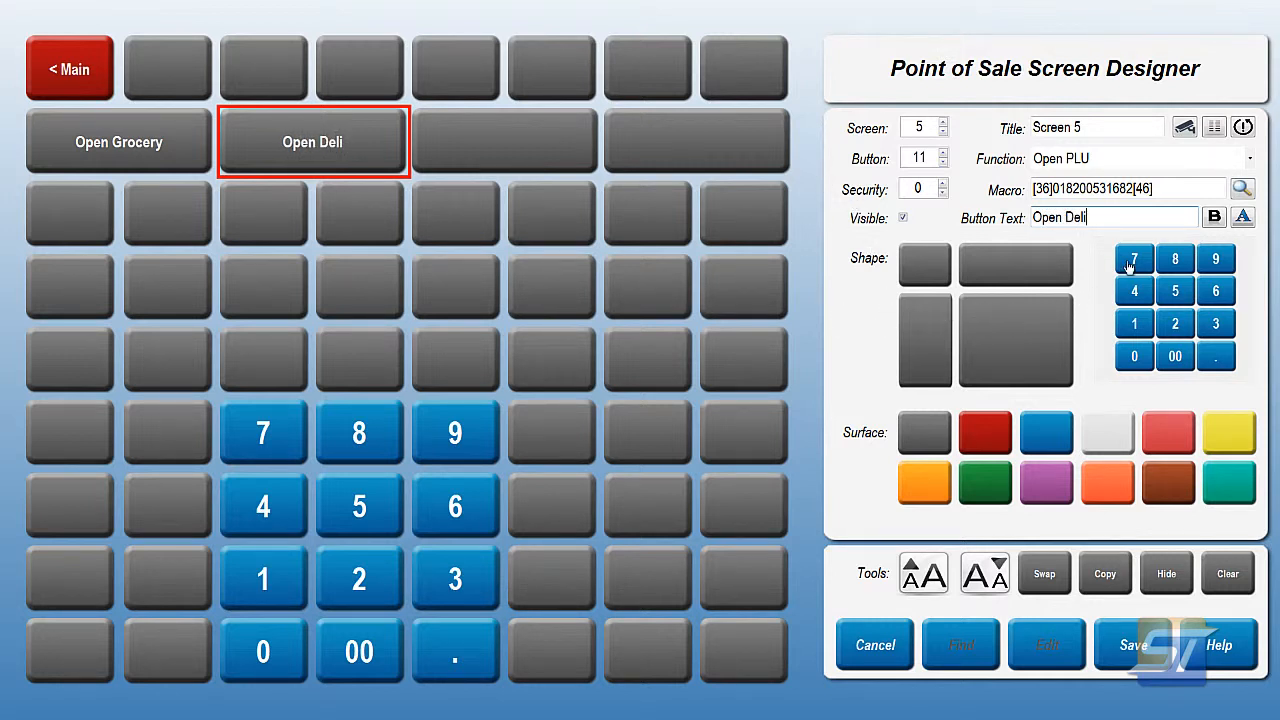
{"action": "key", "text": "Tab"}
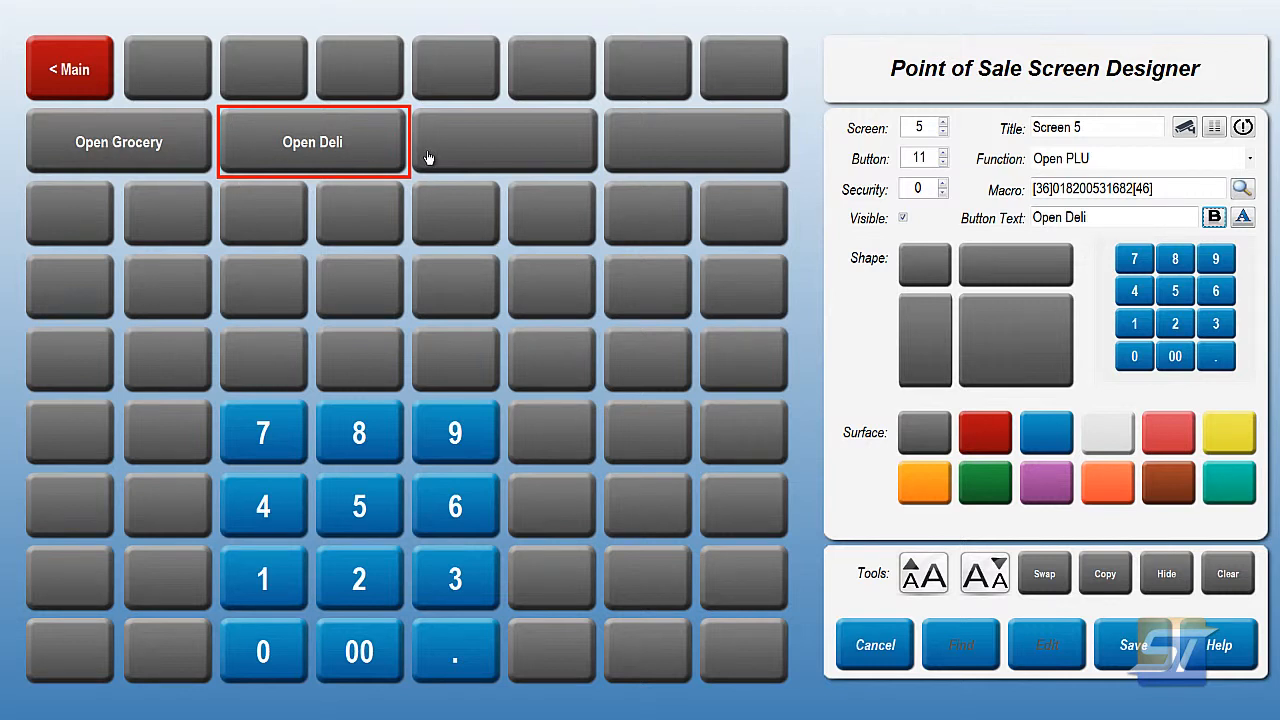
Give the Open Grocery and Open Deli buttons a dark green surface
{"action": "left_click", "coordinate": [77, 162]}
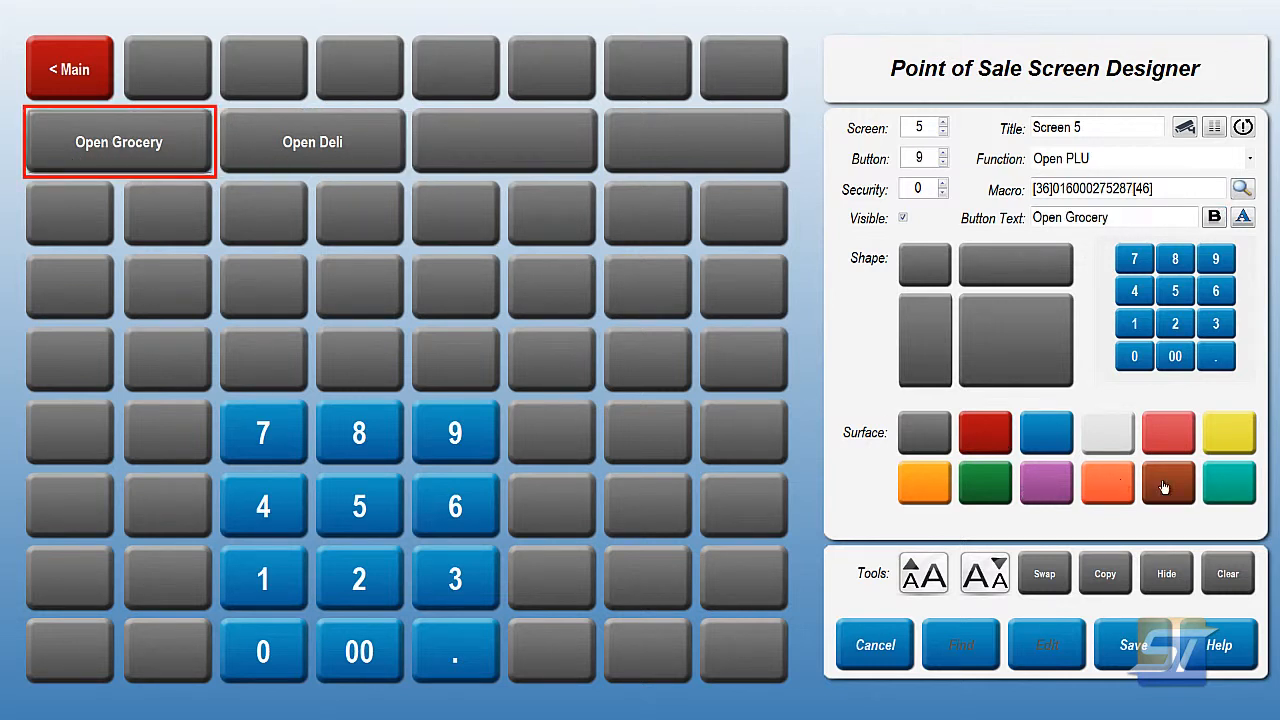
{"action": "left_click", "coordinate": [990, 493]}
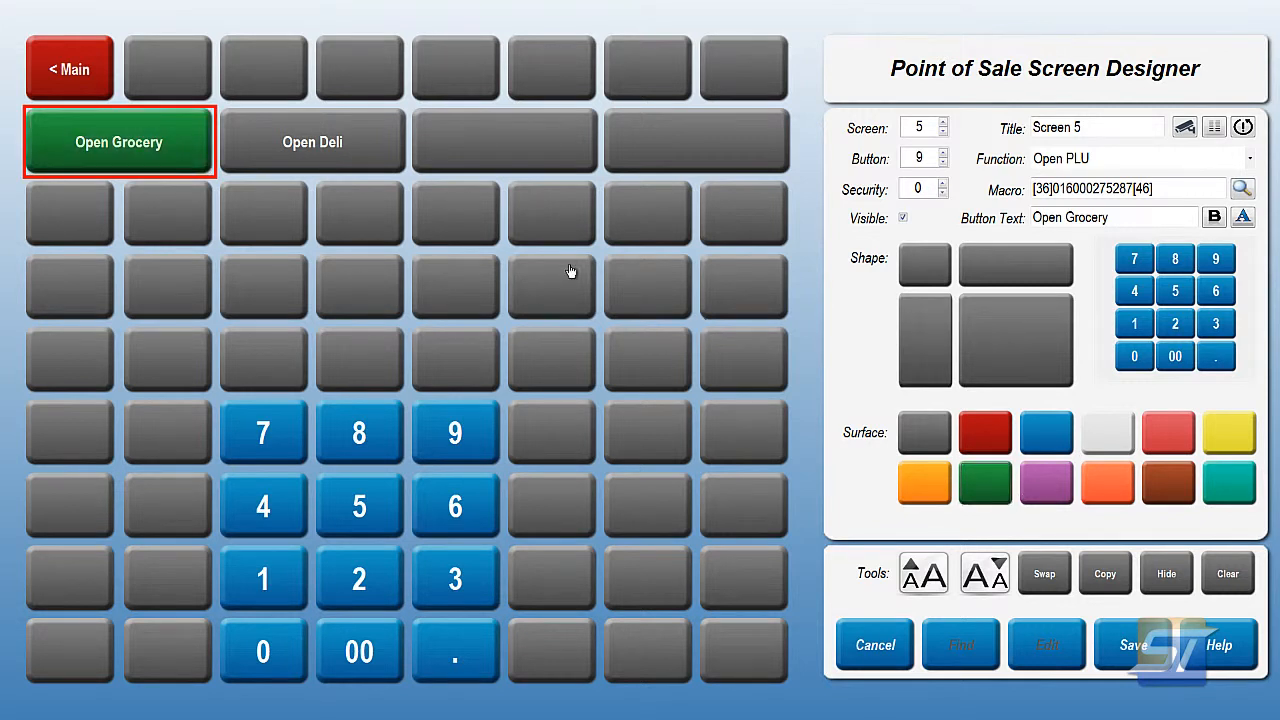
{"action": "left_click", "coordinate": [352, 166]}
{"action": "left_click", "coordinate": [982, 483]}
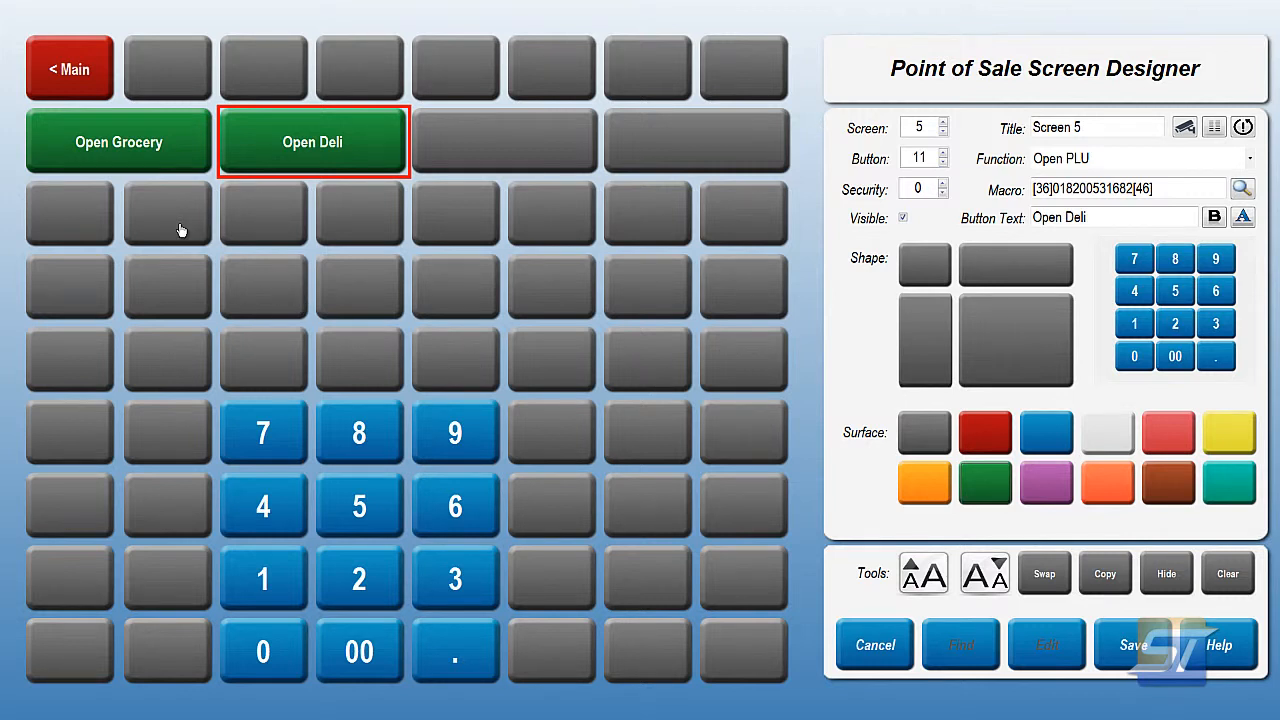
Reshape the Open Grocery and Open Deli buttons to double width and double height
{"action": "left_click", "coordinate": [124, 160]}
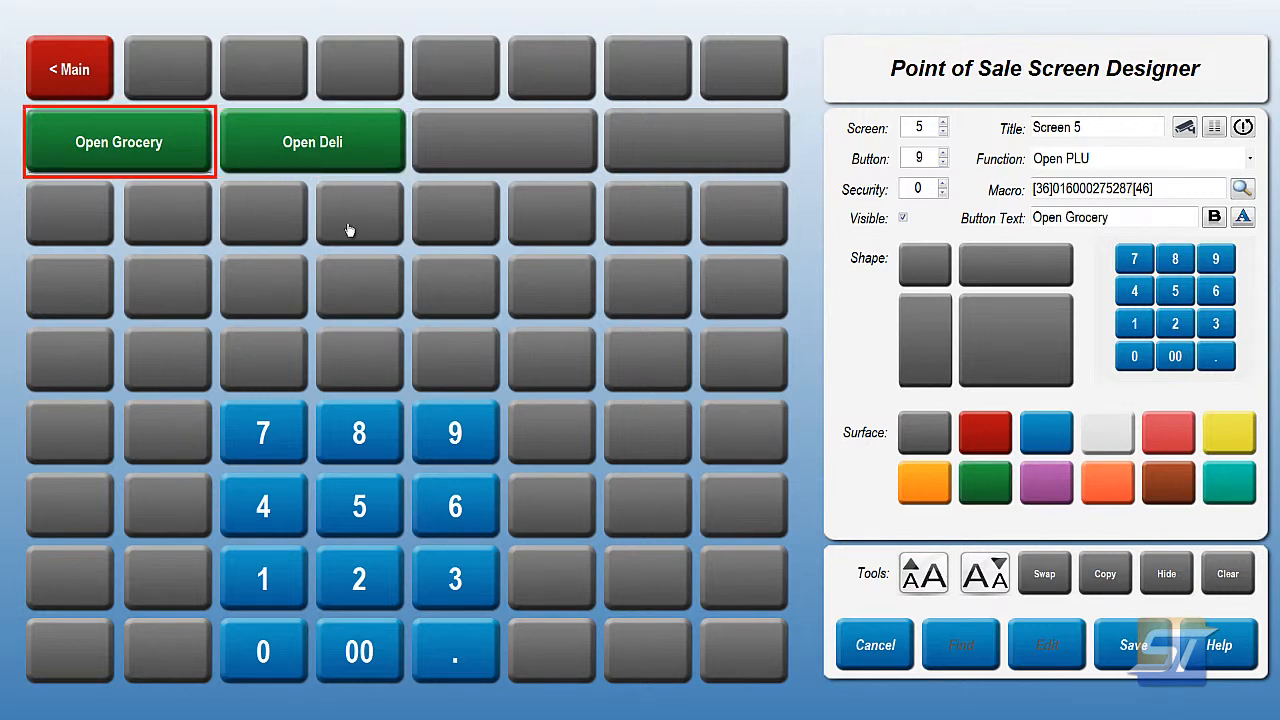
{"action": "left_click", "coordinate": [996, 323]}
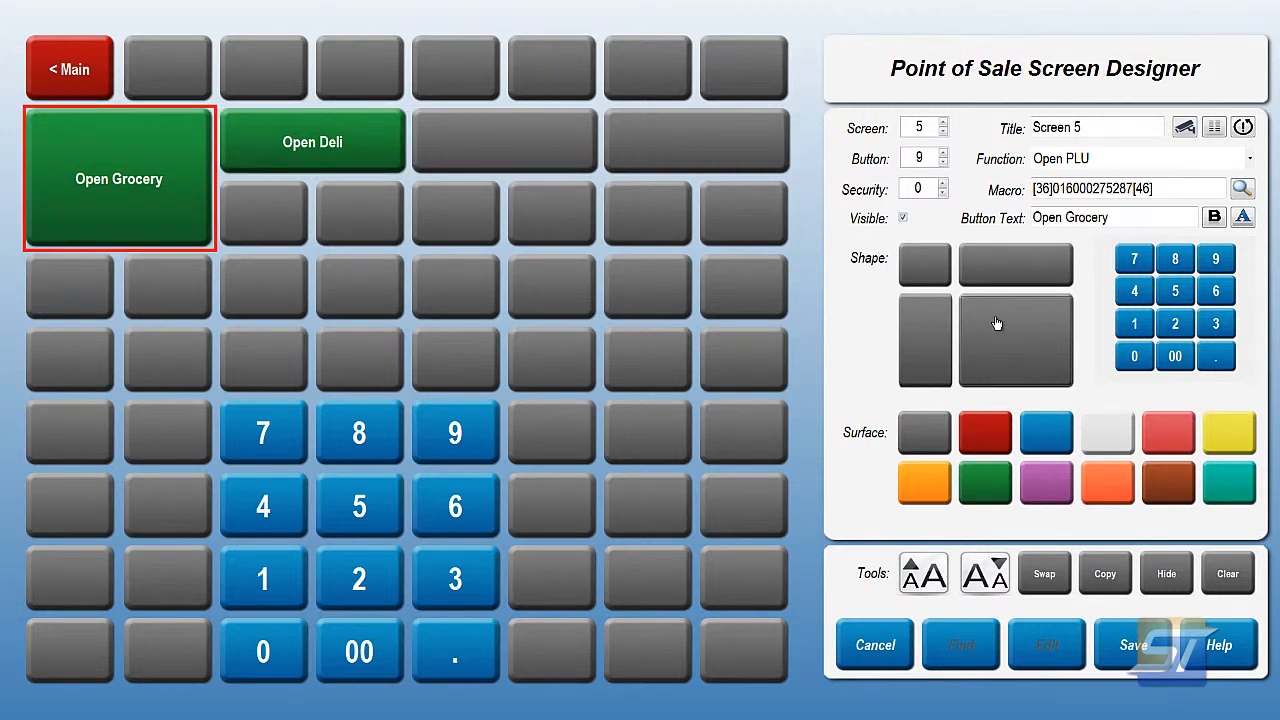
{"action": "left_click", "coordinate": [310, 163]}
{"action": "left_click", "coordinate": [1040, 358]}
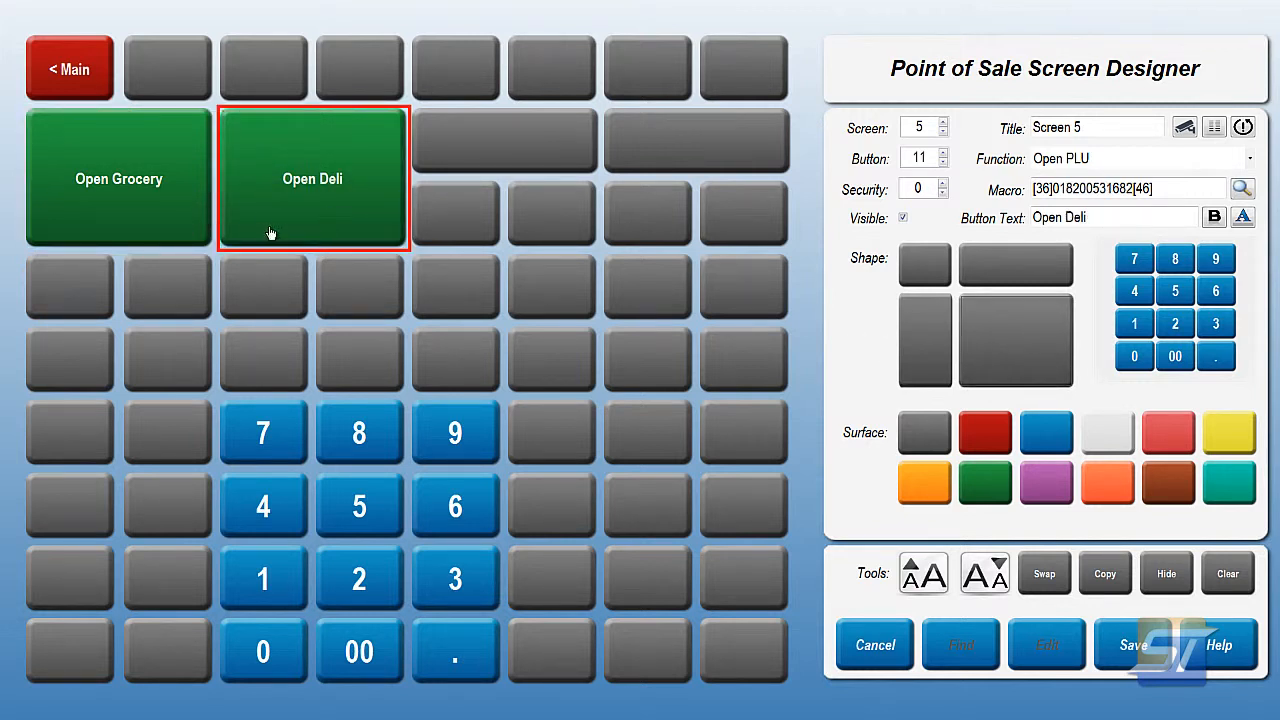
Enlarge the text of the Open Grocery and Open Deli buttons by three size increments each and save Screen 5
{"action": "left_click", "coordinate": [95, 216]}
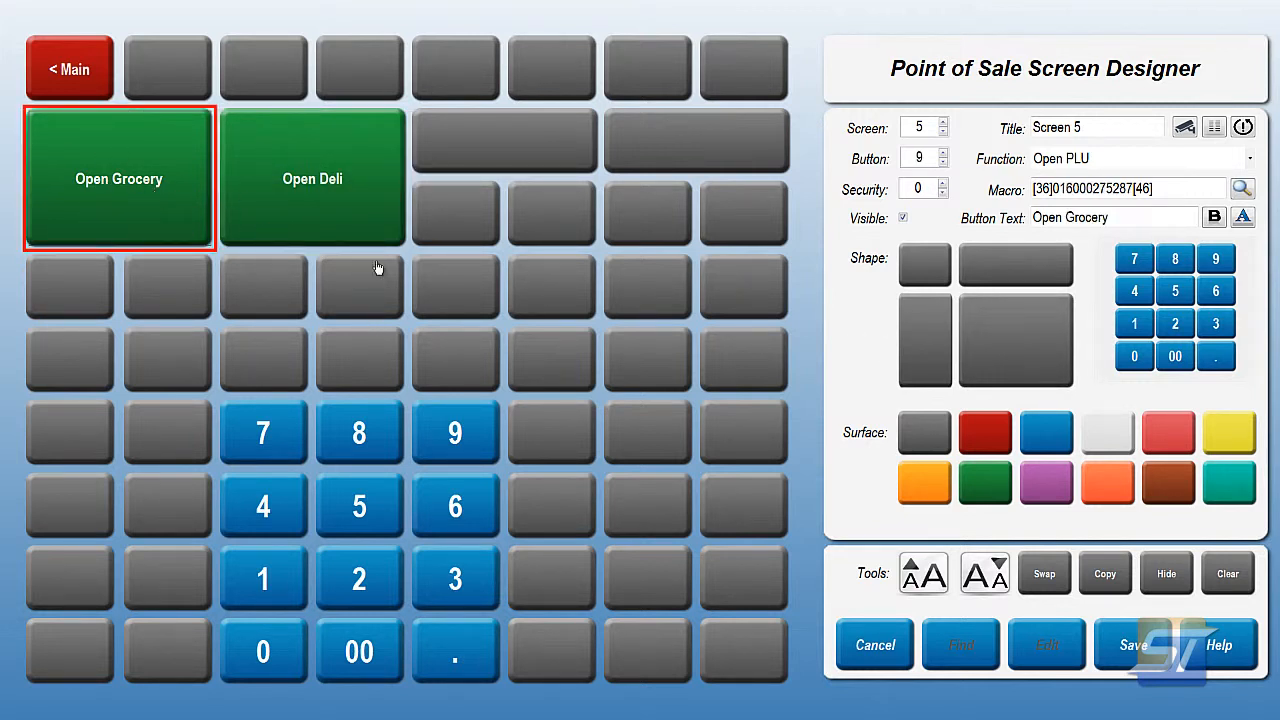
{"action": "left_click", "coordinate": [915, 576]}
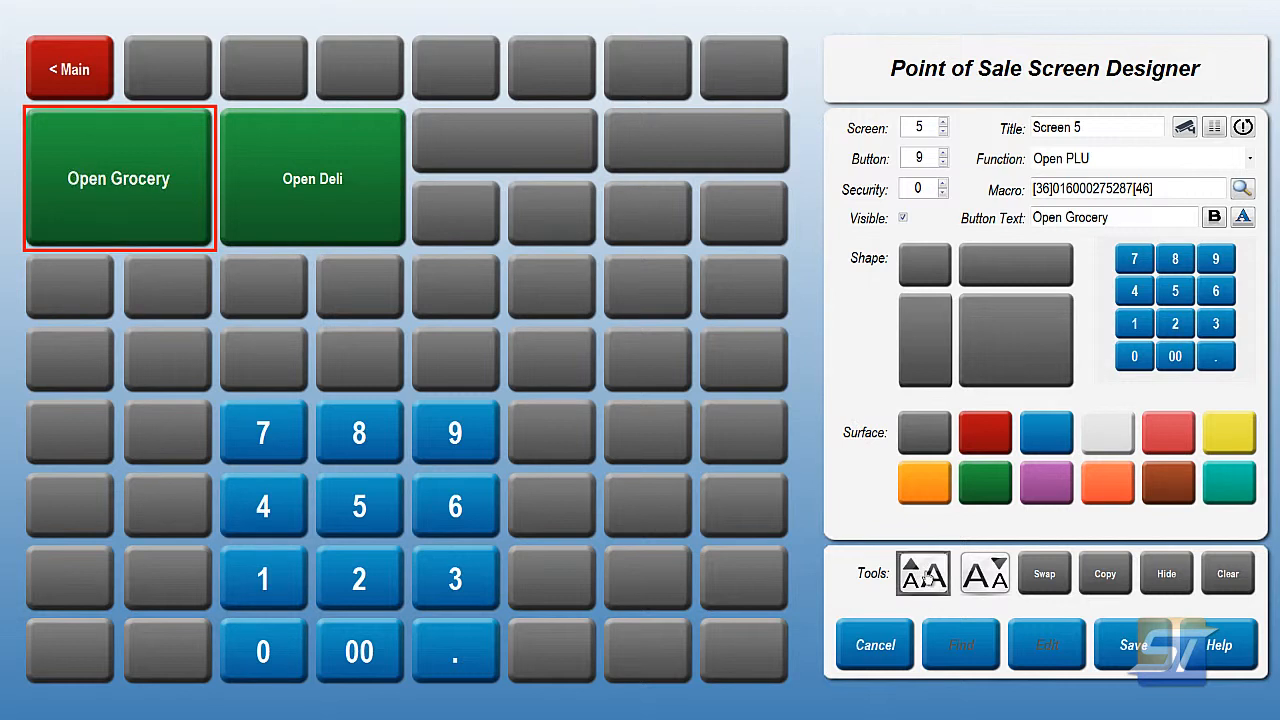
{"action": "left_click", "coordinate": [922, 577]}
{"action": "left_click", "coordinate": [927, 578]}
{"action": "left_click", "coordinate": [331, 205]}
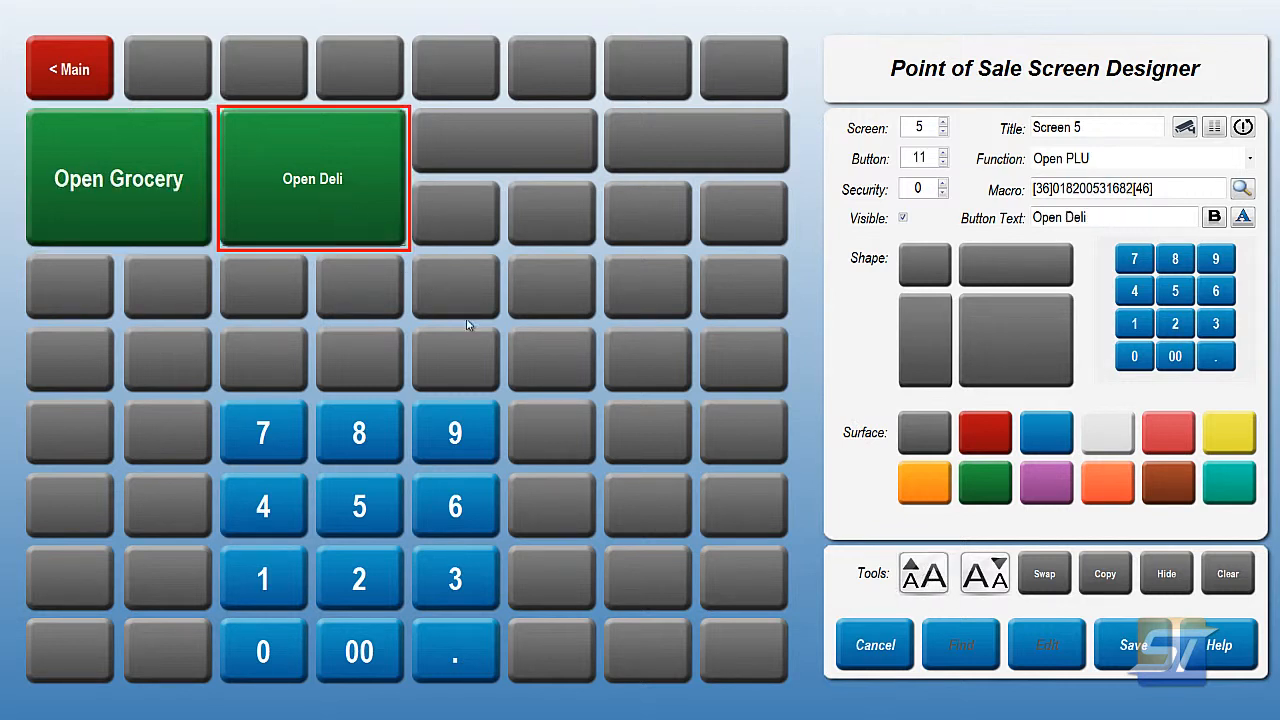
{"action": "left_click", "coordinate": [928, 575]}
{"action": "left_click", "coordinate": [928, 575]}
{"action": "left_click", "coordinate": [928, 575]}
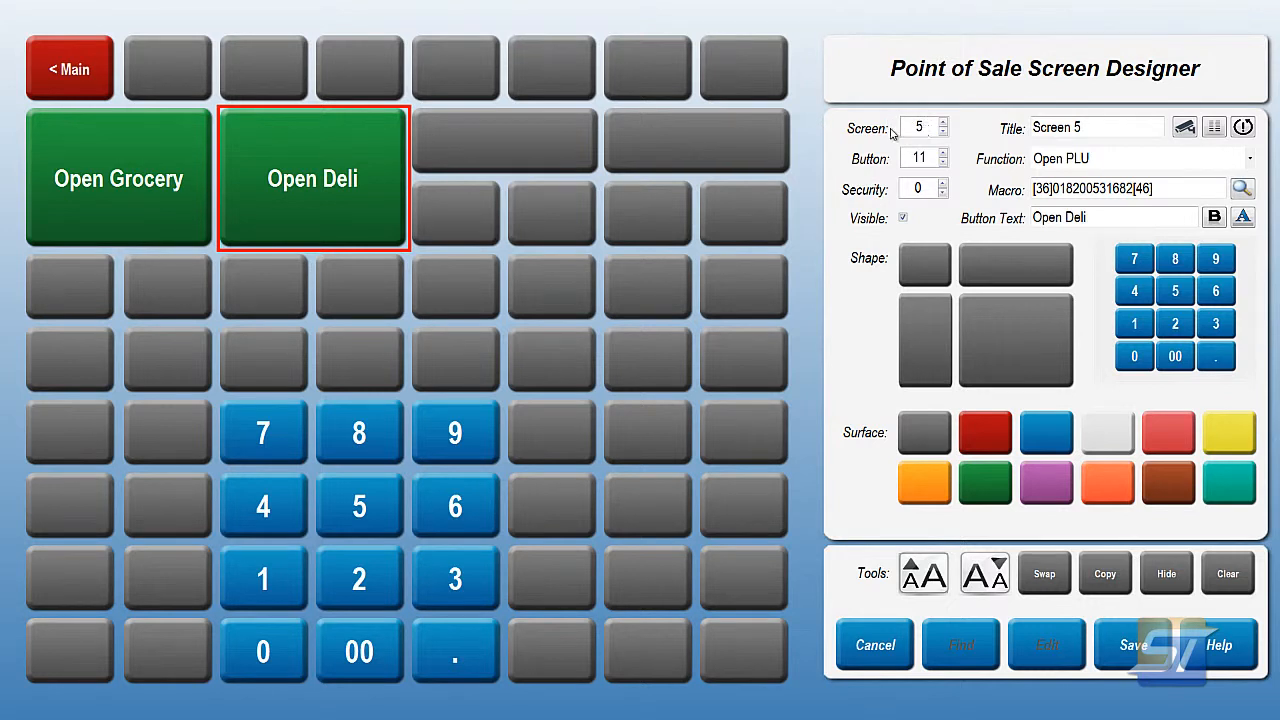
{"action": "left_click", "coordinate": [1138, 650]}
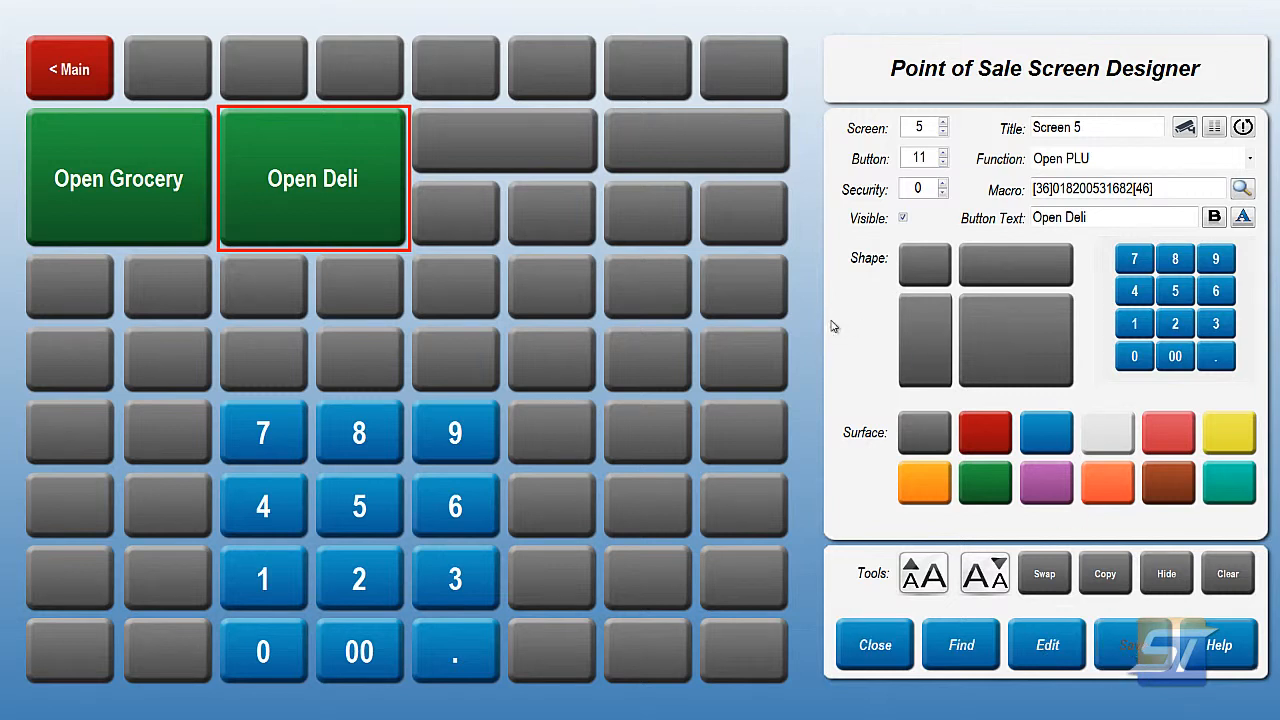
Find the Main screen (screen 1) and open it for editing
{"action": "left_click", "coordinate": [963, 642]}
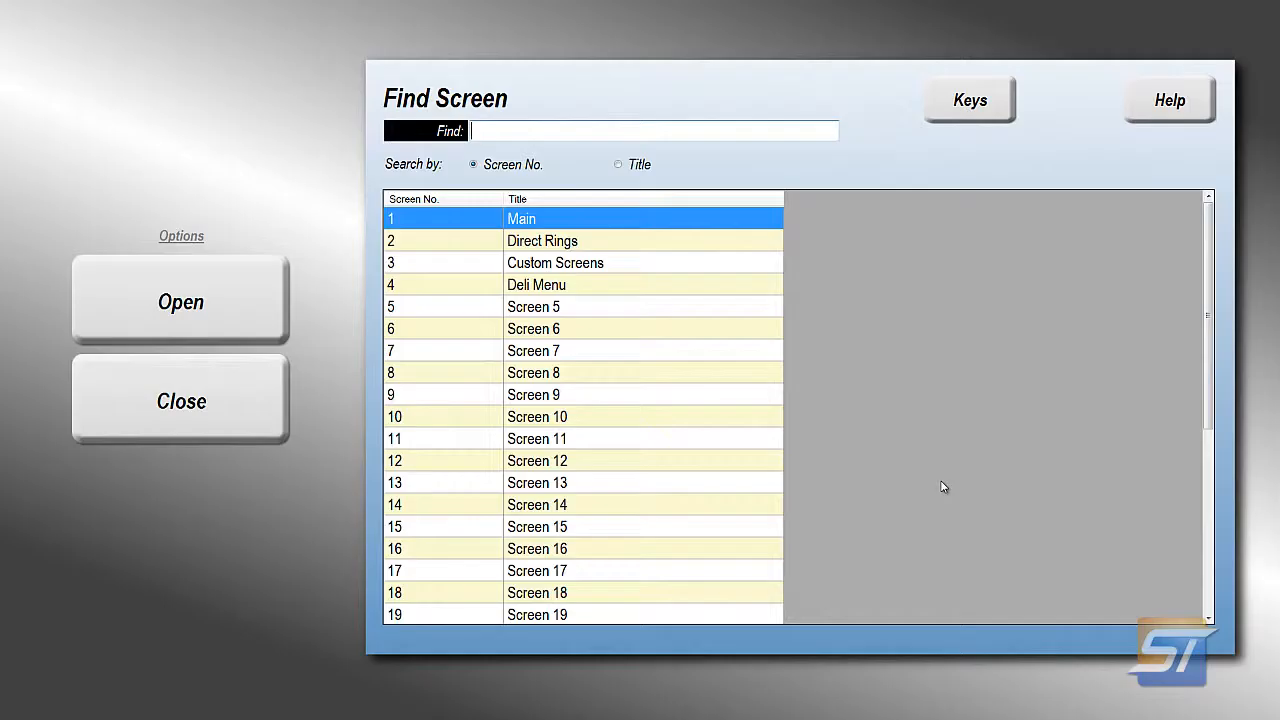
{"action": "double_click", "coordinate": [533, 220]}
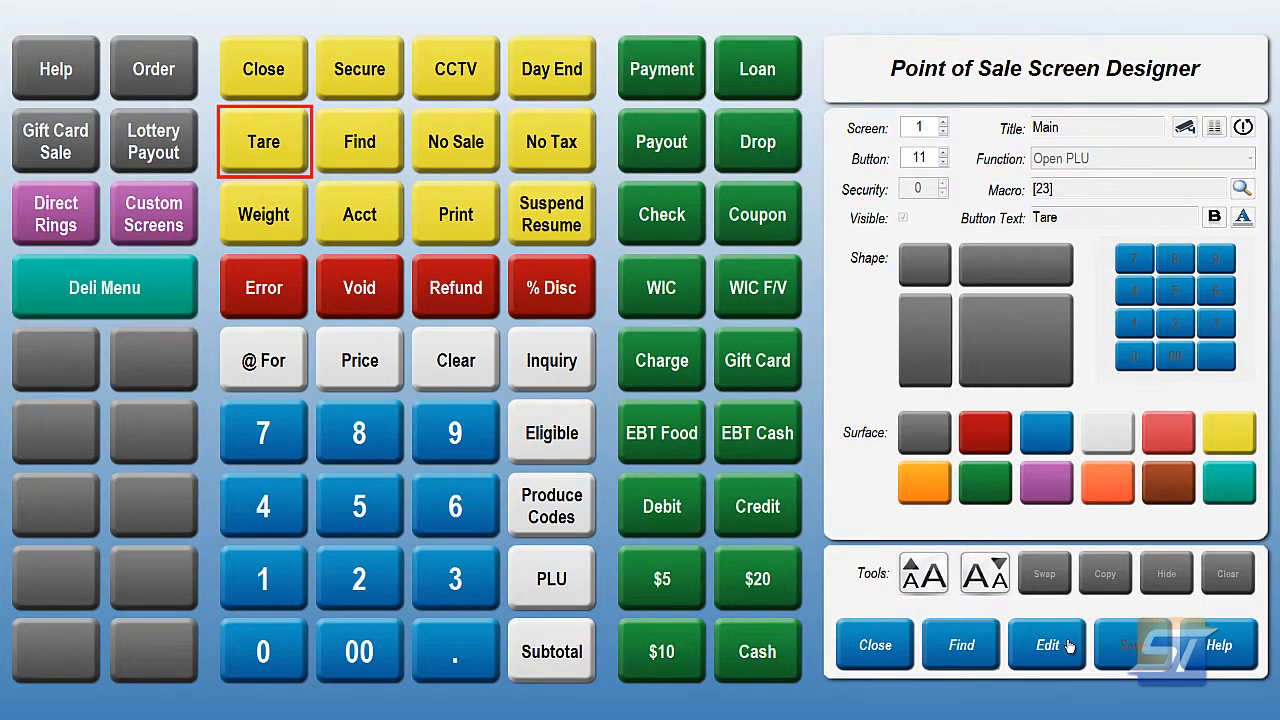
{"action": "left_click", "coordinate": [1068, 647]}
Assign the Screen Number function to blank button 33 below Deli Menu and link it to Screen 5
{"action": "left_click", "coordinate": [50, 375]}
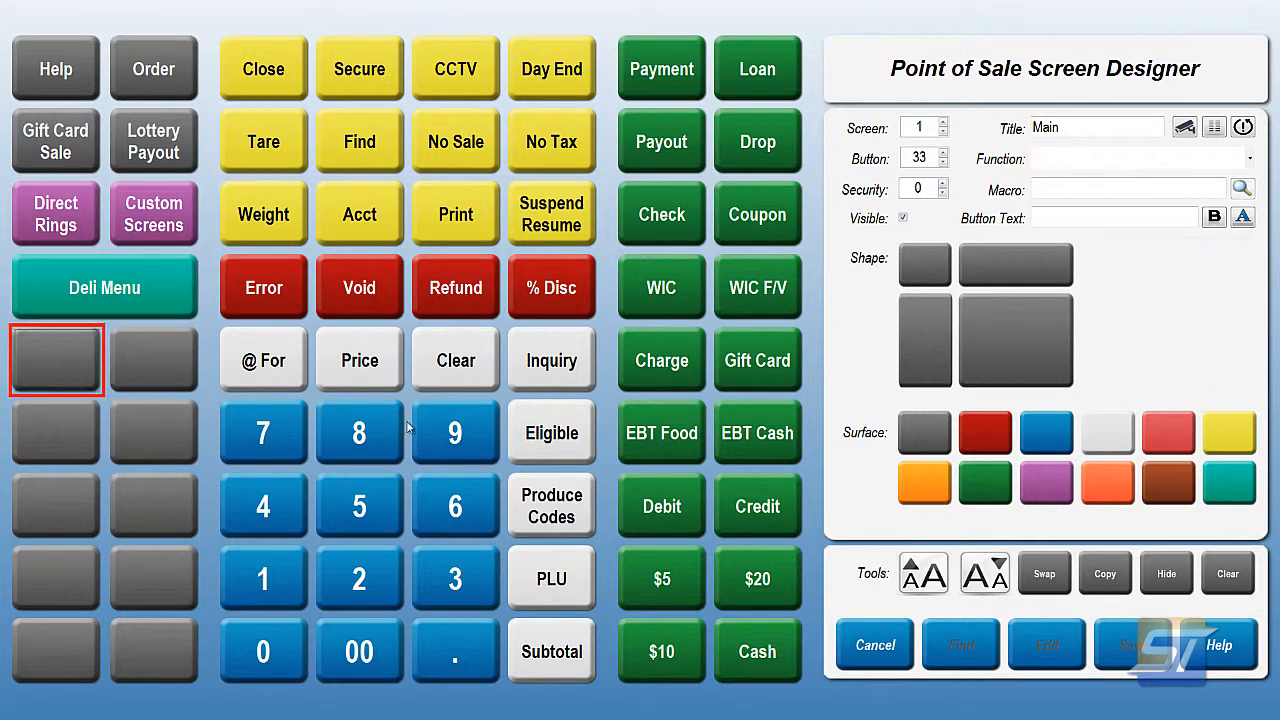
{"action": "left_click", "coordinate": [1250, 160]}
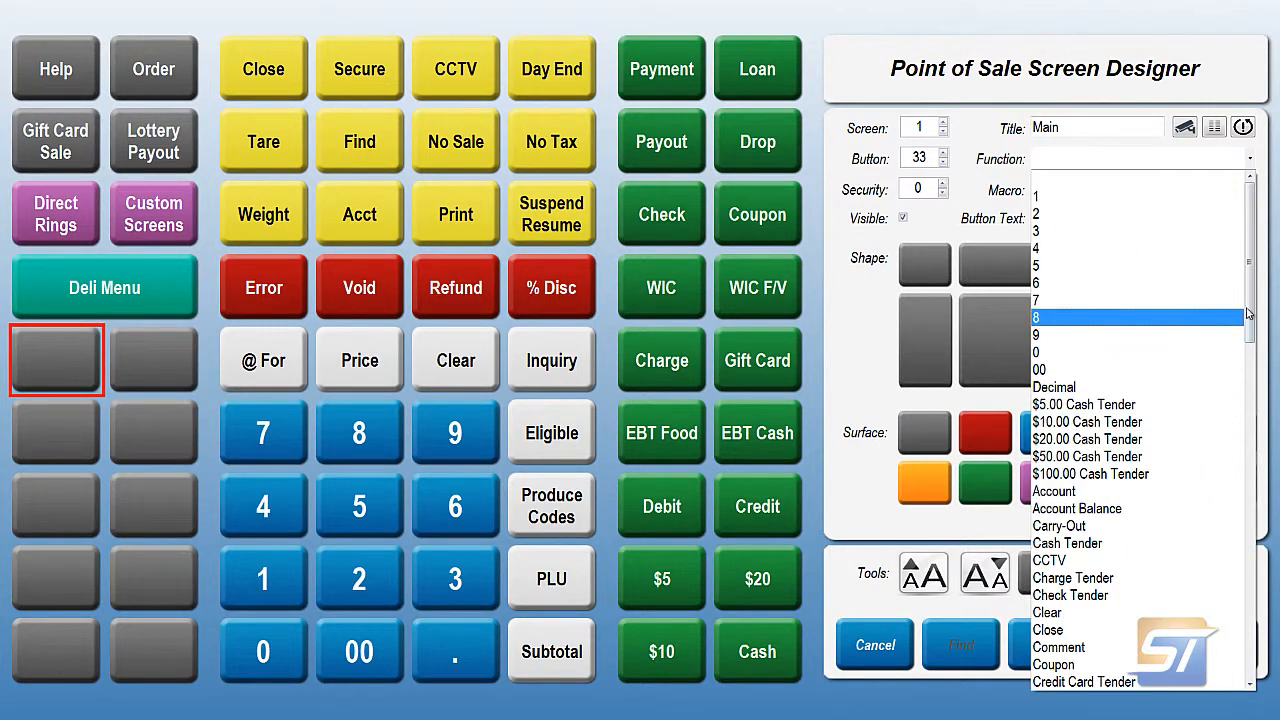
{"action": "left_click_drag", "start_coordinate": [1254, 313], "coordinate": [1253, 643]}
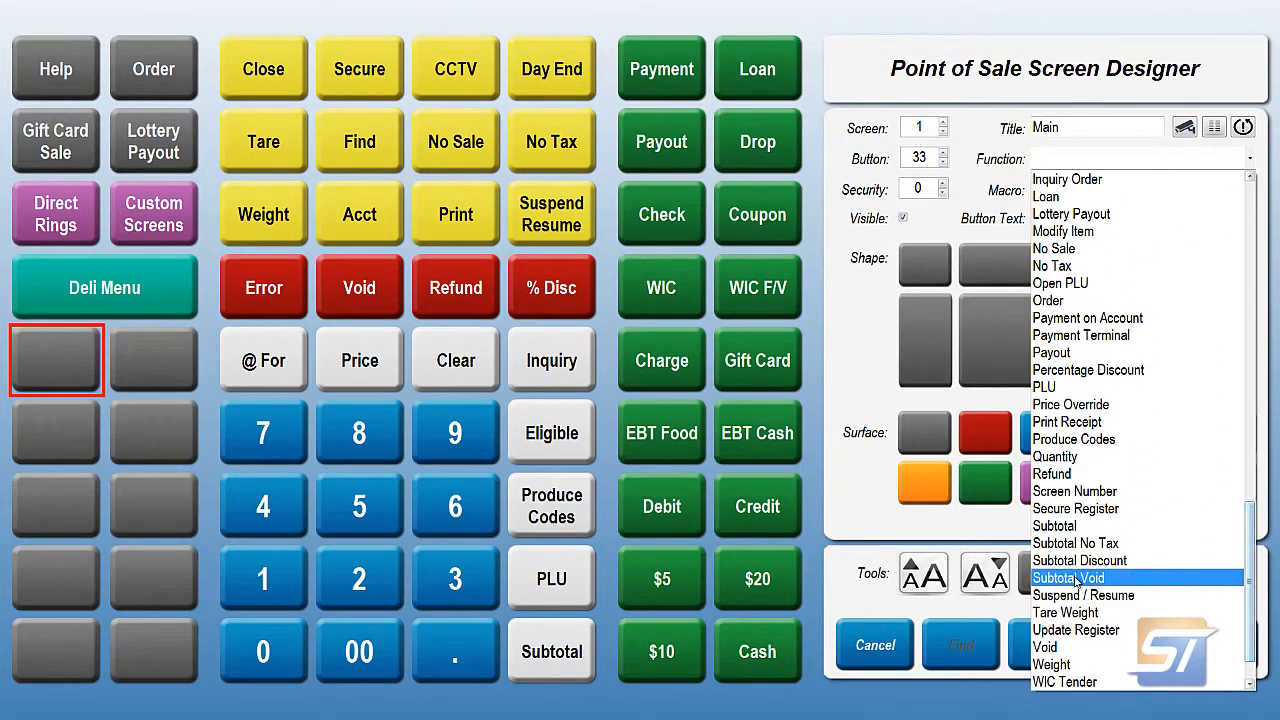
{"action": "left_click", "coordinate": [1072, 491]}
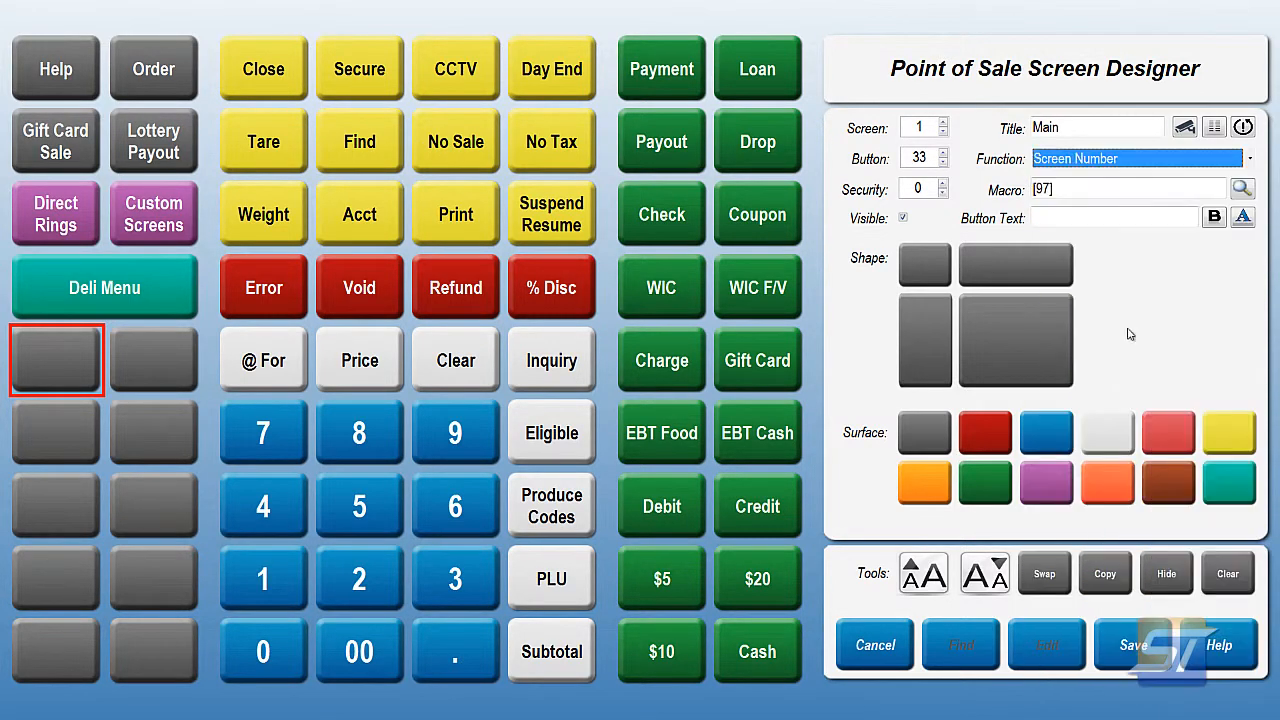
{"action": "left_click", "coordinate": [1241, 188]}
{"action": "double_click", "coordinate": [533, 314]}
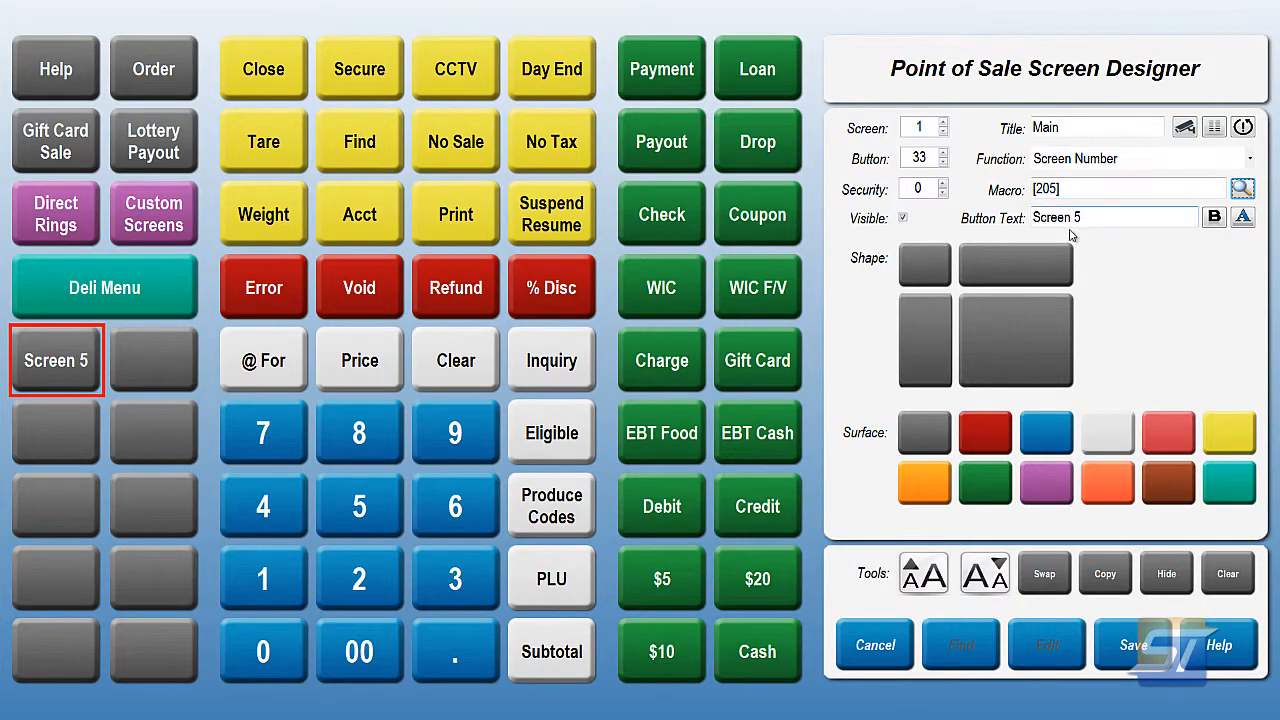
Give button 33 a dark green surface and change its button text to "Open Department"
{"action": "left_click", "coordinate": [987, 489]}
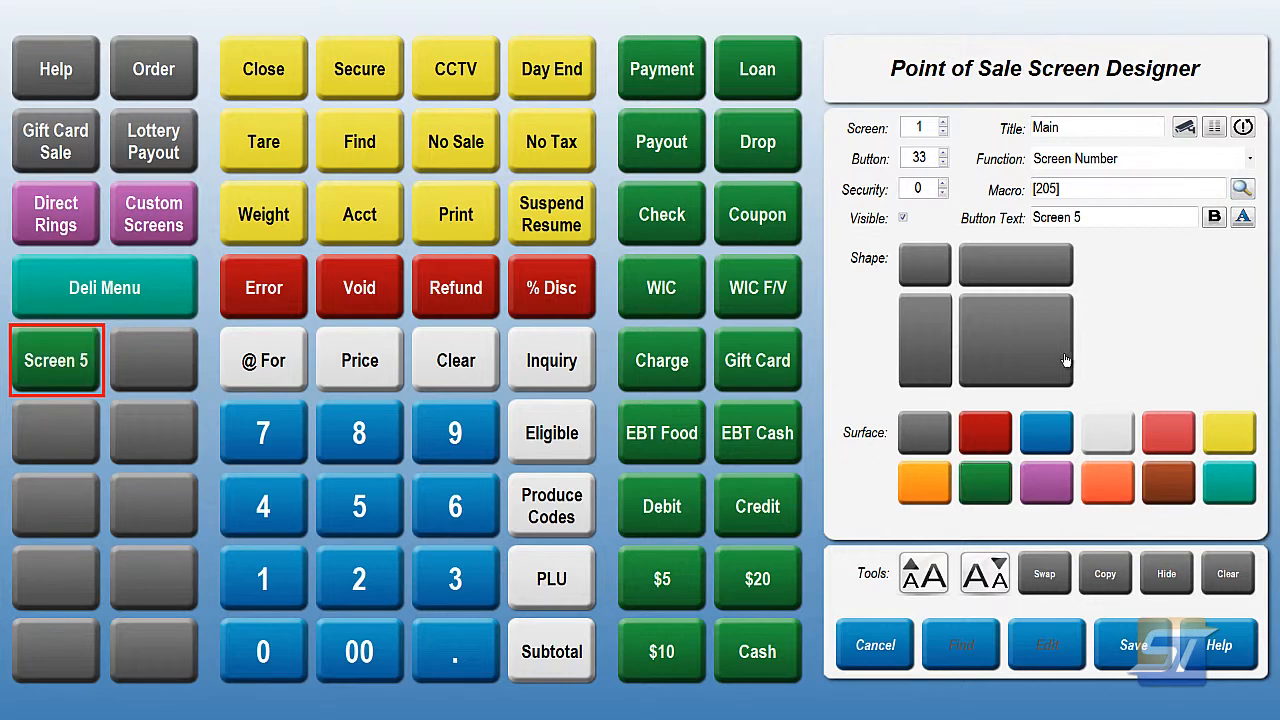
{"action": "left_click_drag", "start_coordinate": [1129, 212], "coordinate": [961, 217]}
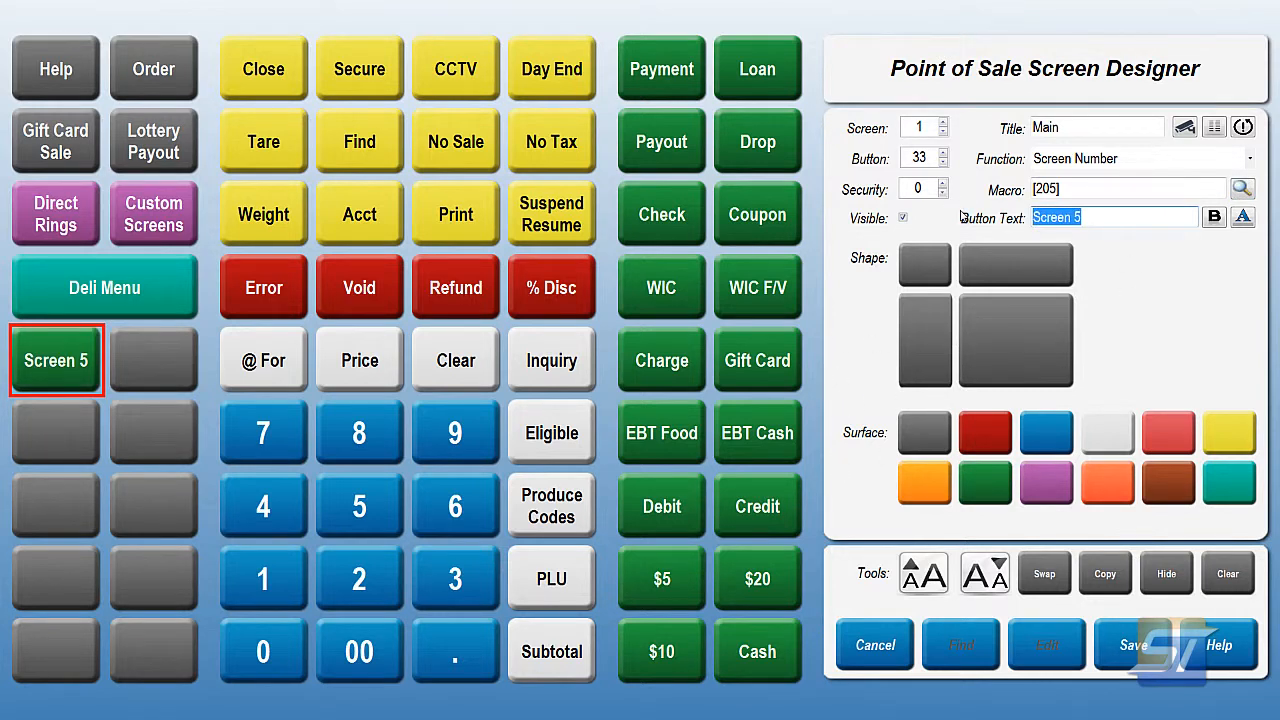
{"action": "type", "text": "Open"}
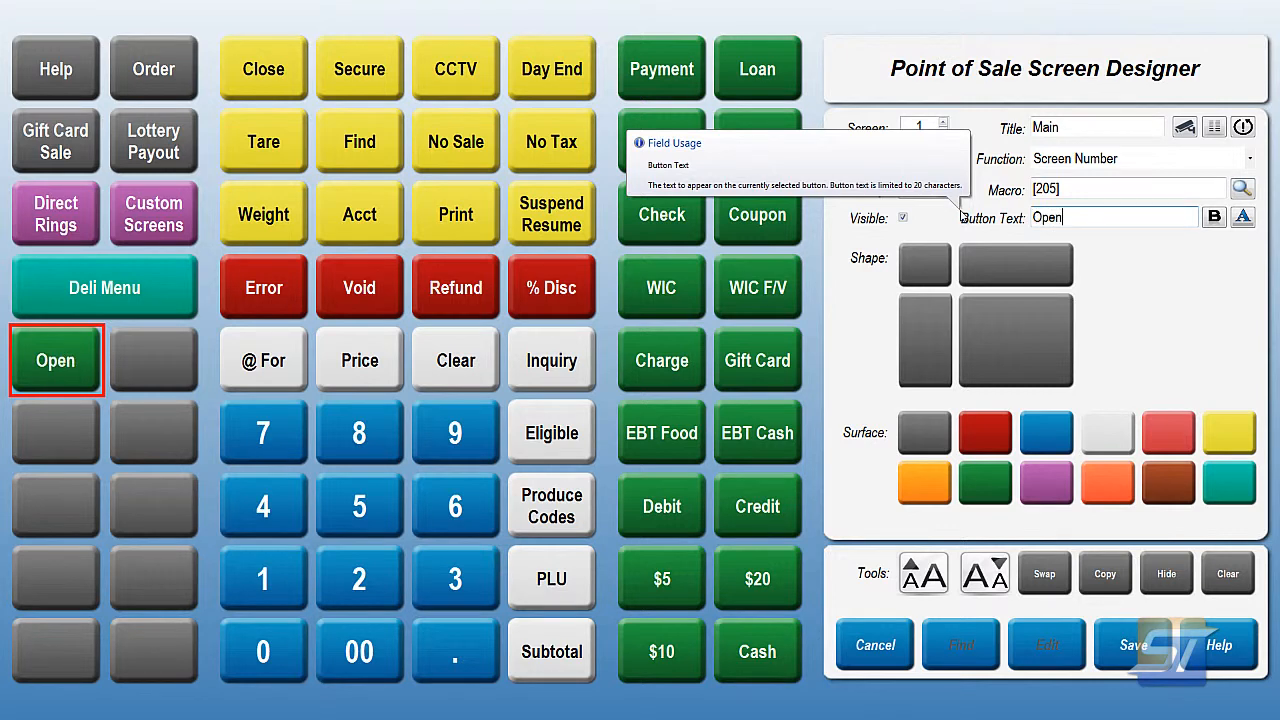
{"action": "type", "text": " Department"}
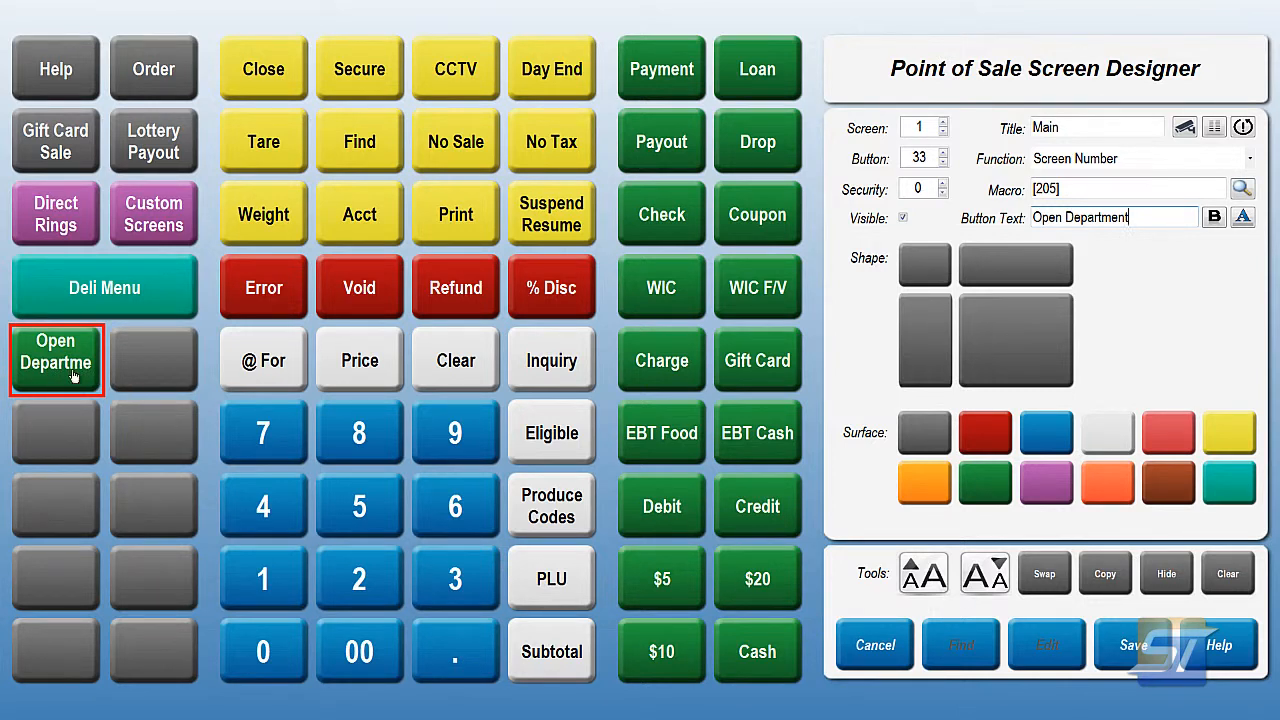
Shorten button 33's text to "Open Dept" and save the Main screen
{"action": "left_click", "coordinate": [998, 570]}
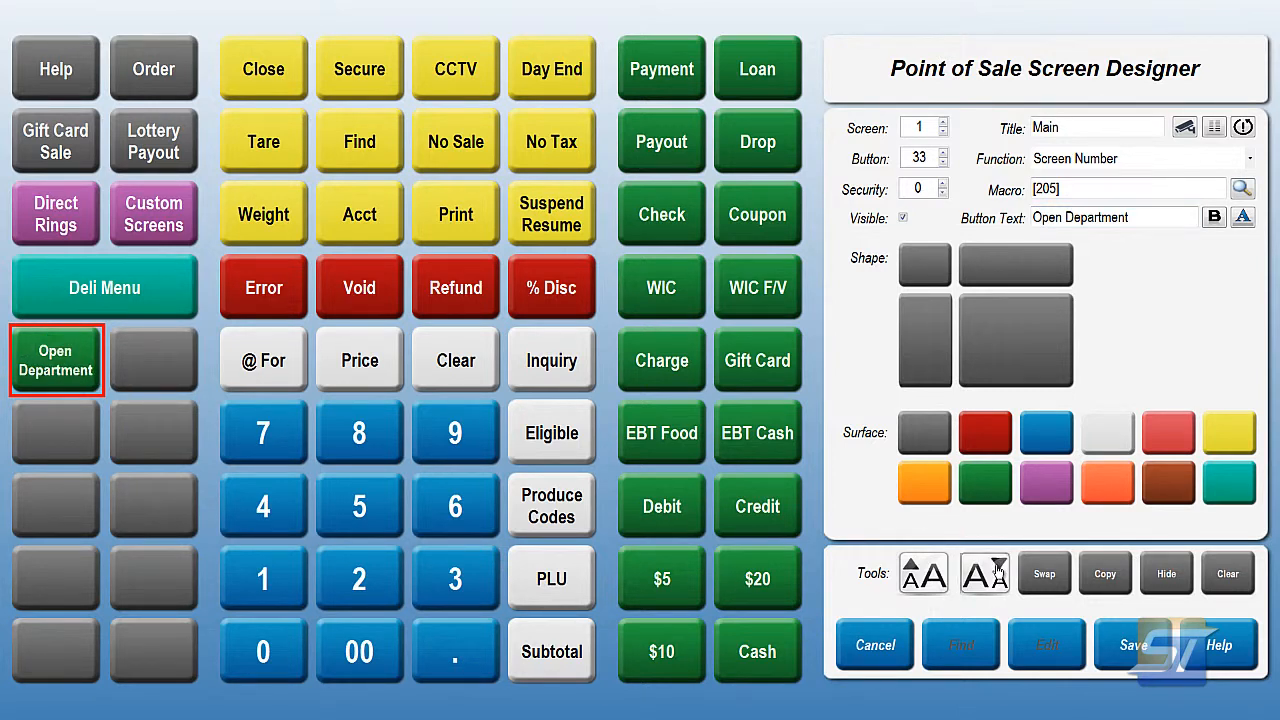
{"action": "left_click", "coordinate": [924, 578]}
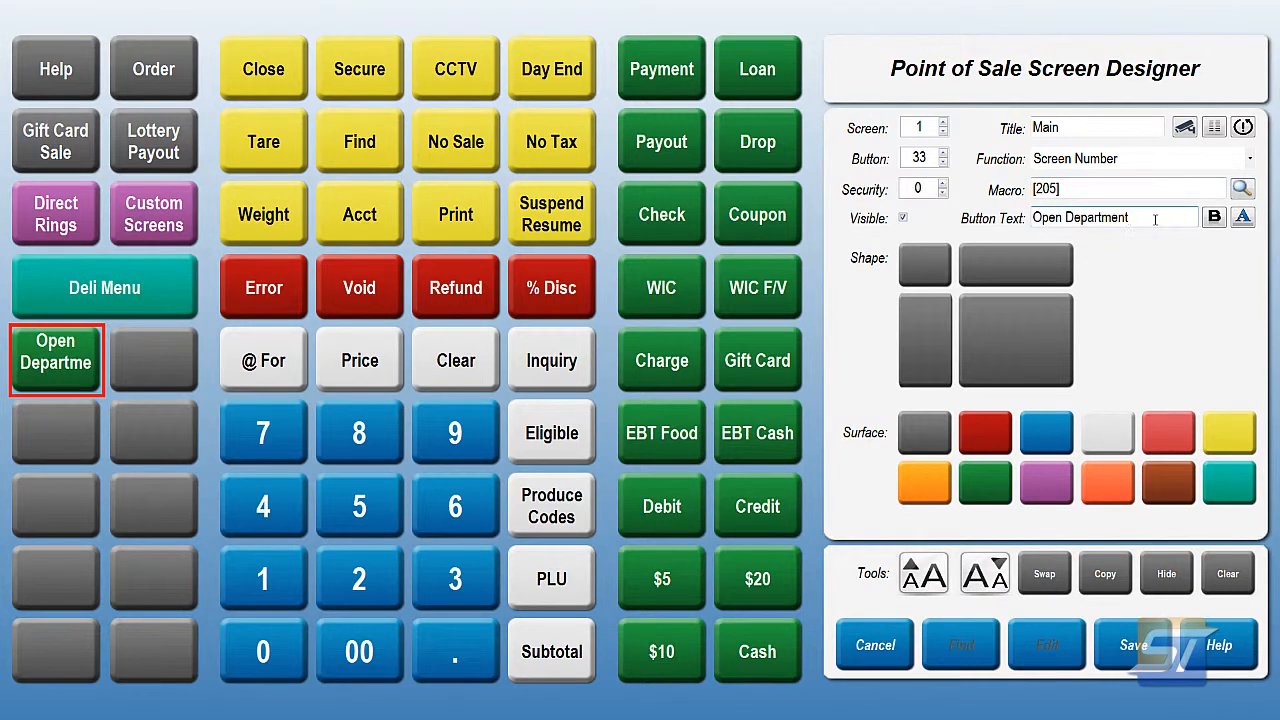
{"action": "key", "text": "BackSpace"}
{"action": "key", "text": "BackSpace"}
{"action": "key", "text": "BackSpace"}
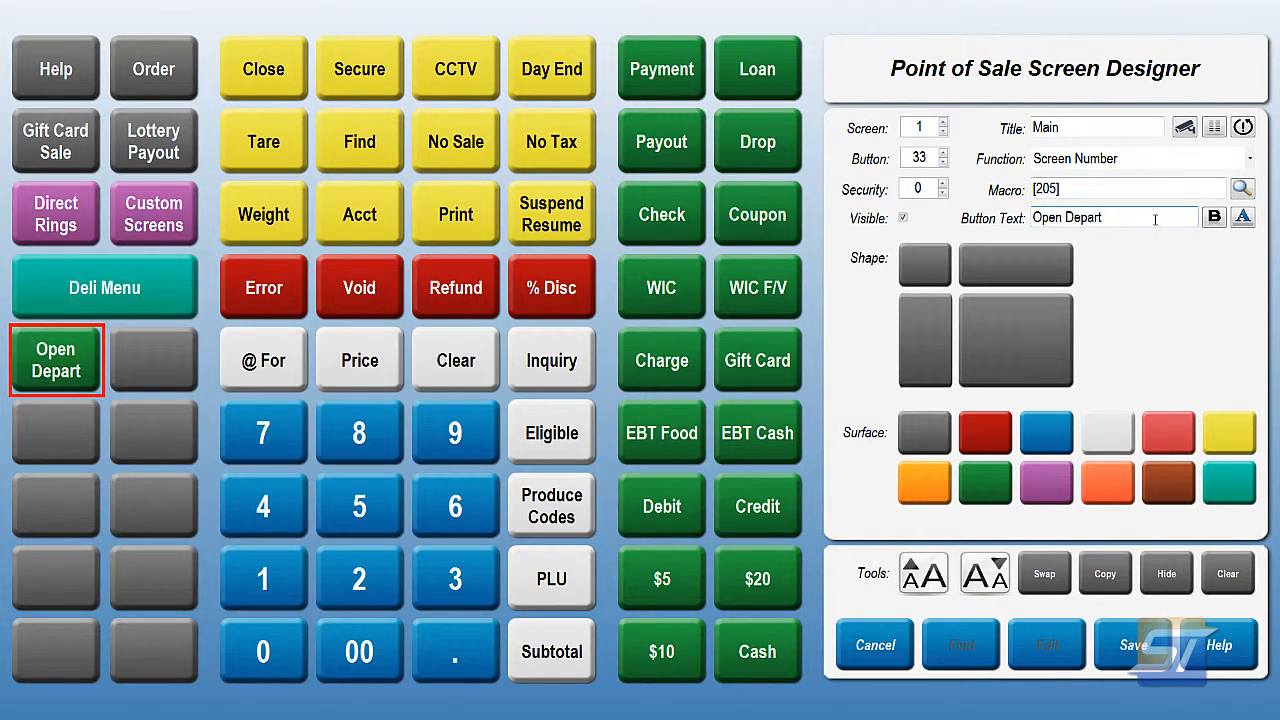
{"action": "key", "text": "BackSpace"}
{"action": "key", "text": "BackSpace"}
{"action": "key", "text": "BackSpace"}
{"action": "type", "text": "t"}
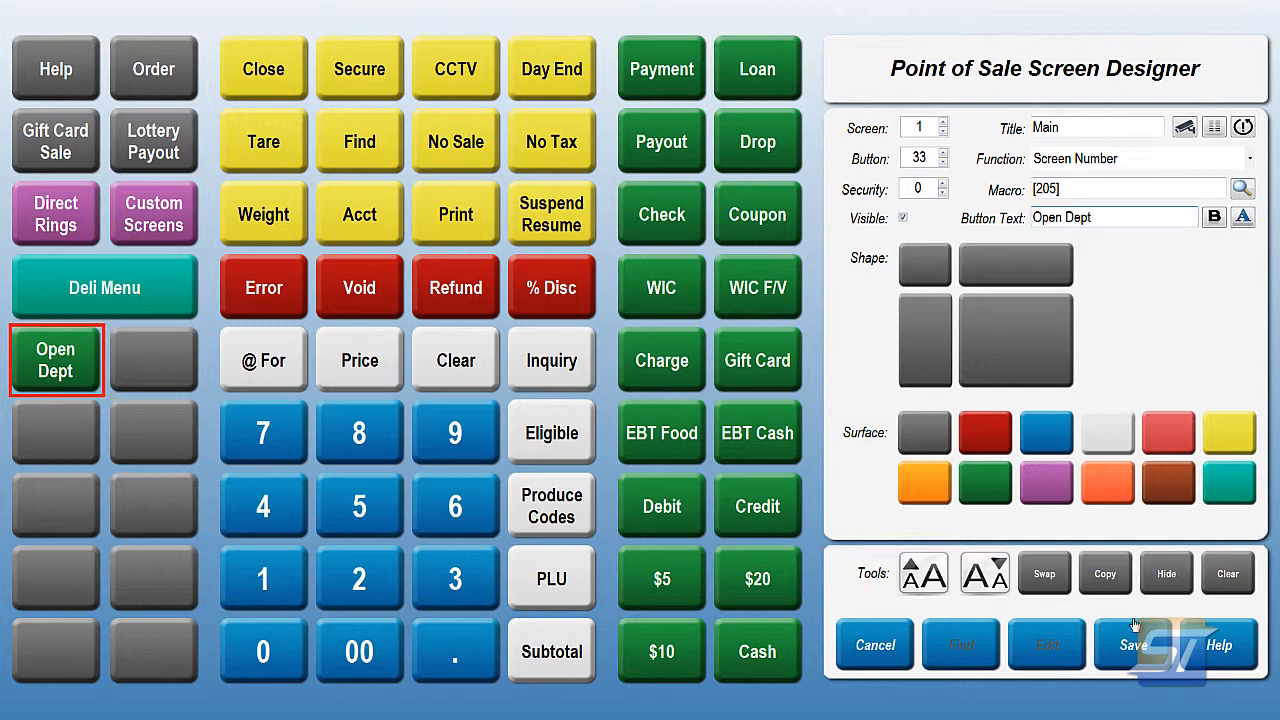
{"action": "left_click", "coordinate": [1140, 648]}
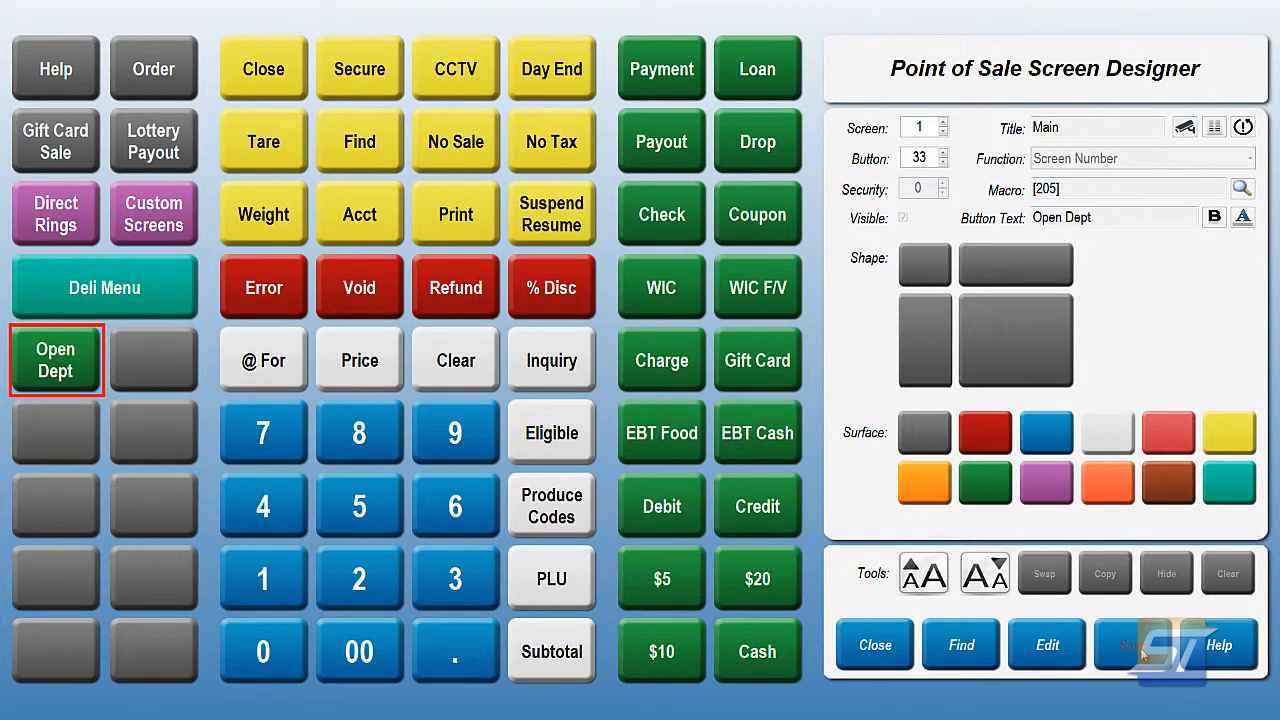
Close the screen designer, start the Point of Sale register and go to the Open Dept screen
{"action": "left_click", "coordinate": [873, 647]}
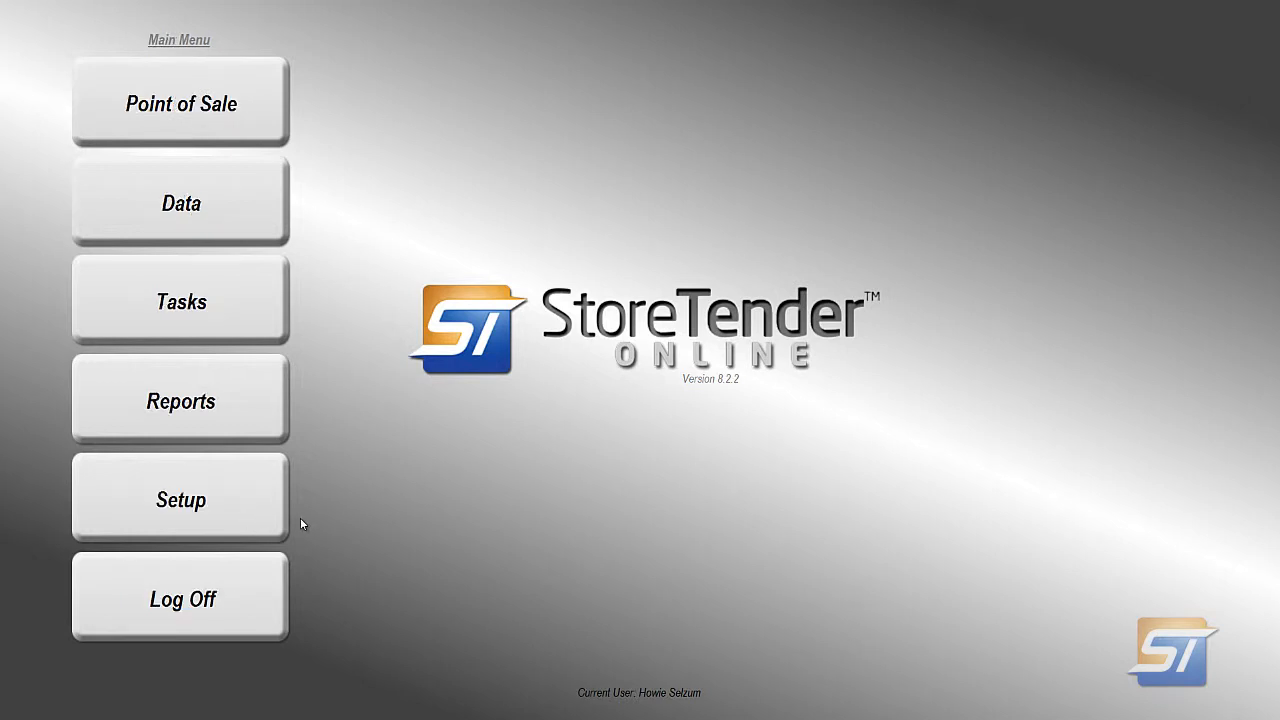
{"action": "left_click", "coordinate": [187, 126]}
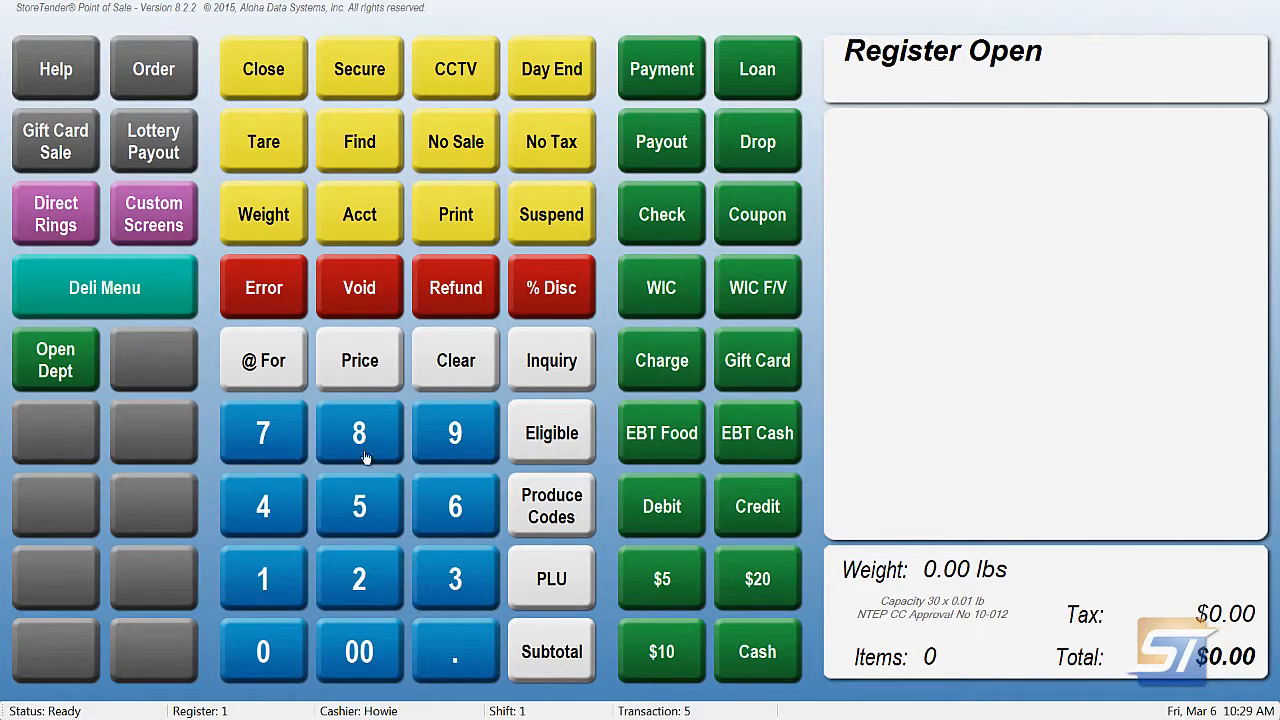
{"action": "left_click", "coordinate": [58, 366]}
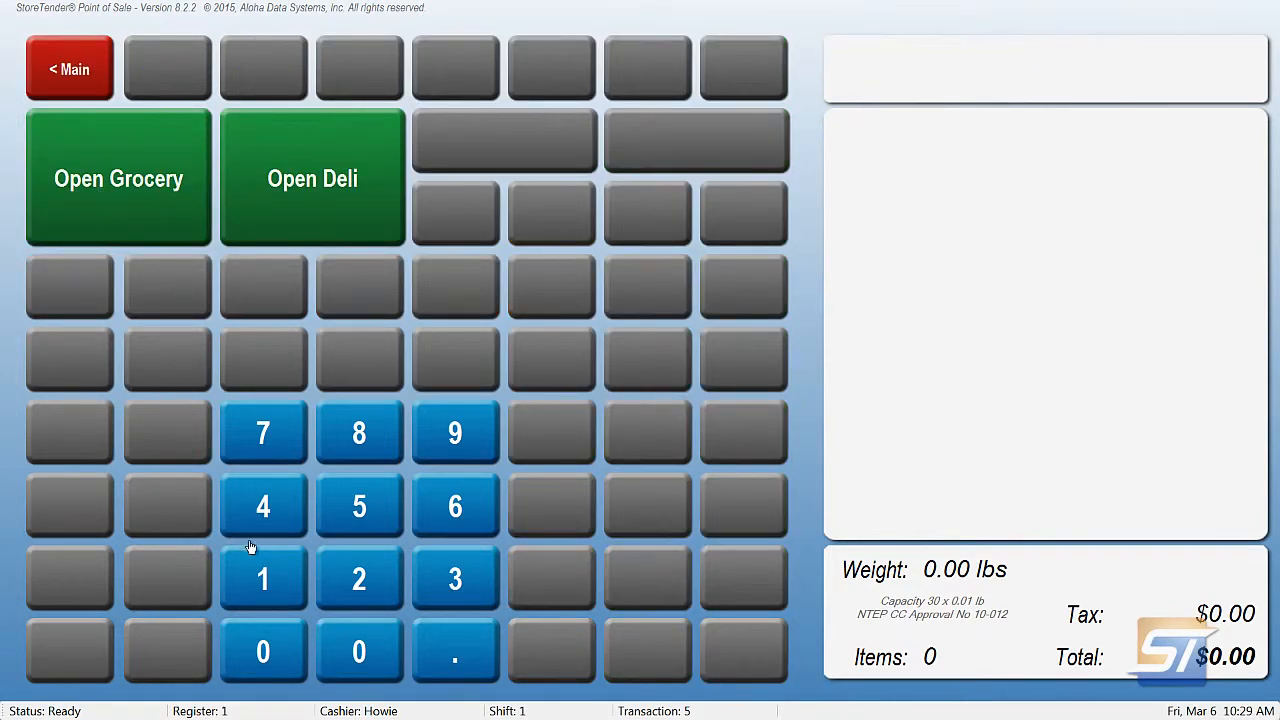
Ring up a 2.99 item with Open Grocery and return to the Main screen
{"action": "left_click", "coordinate": [357, 590]}
{"action": "left_click", "coordinate": [454, 652]}
{"action": "left_click", "coordinate": [466, 430]}
{"action": "left_click", "coordinate": [466, 430]}
{"action": "left_click", "coordinate": [123, 214]}
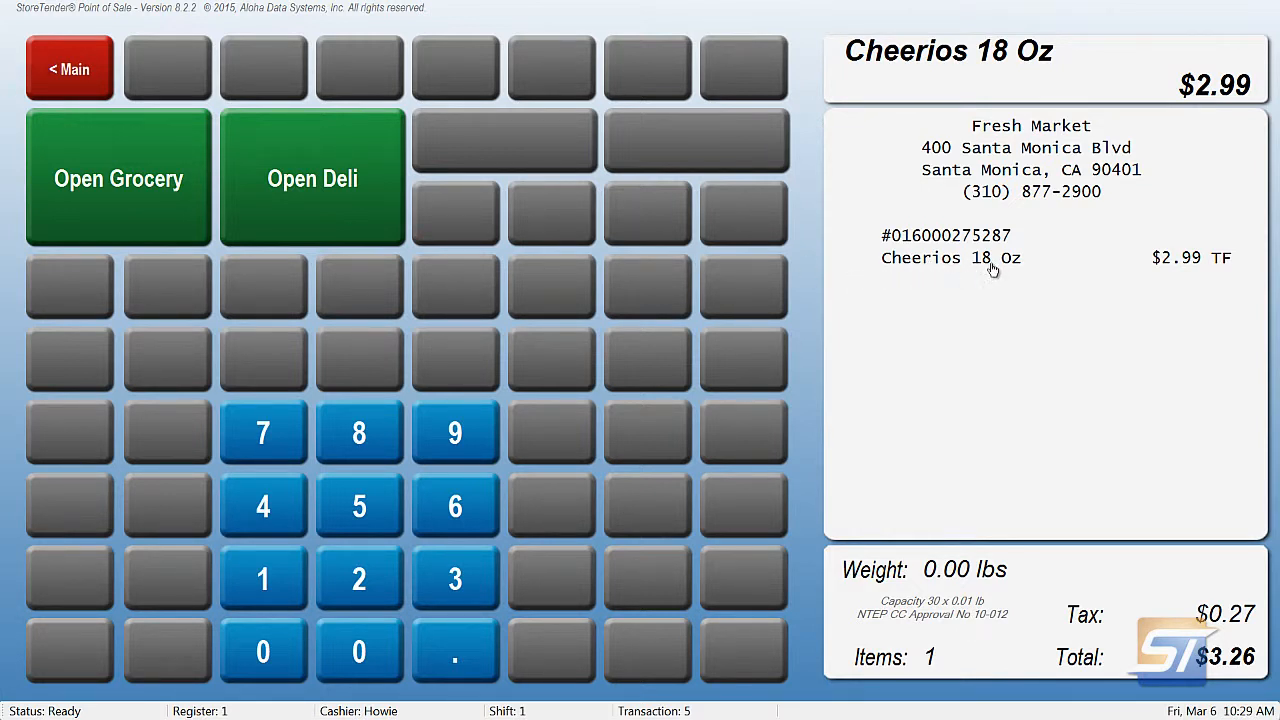
{"action": "left_click", "coordinate": [72, 72]}
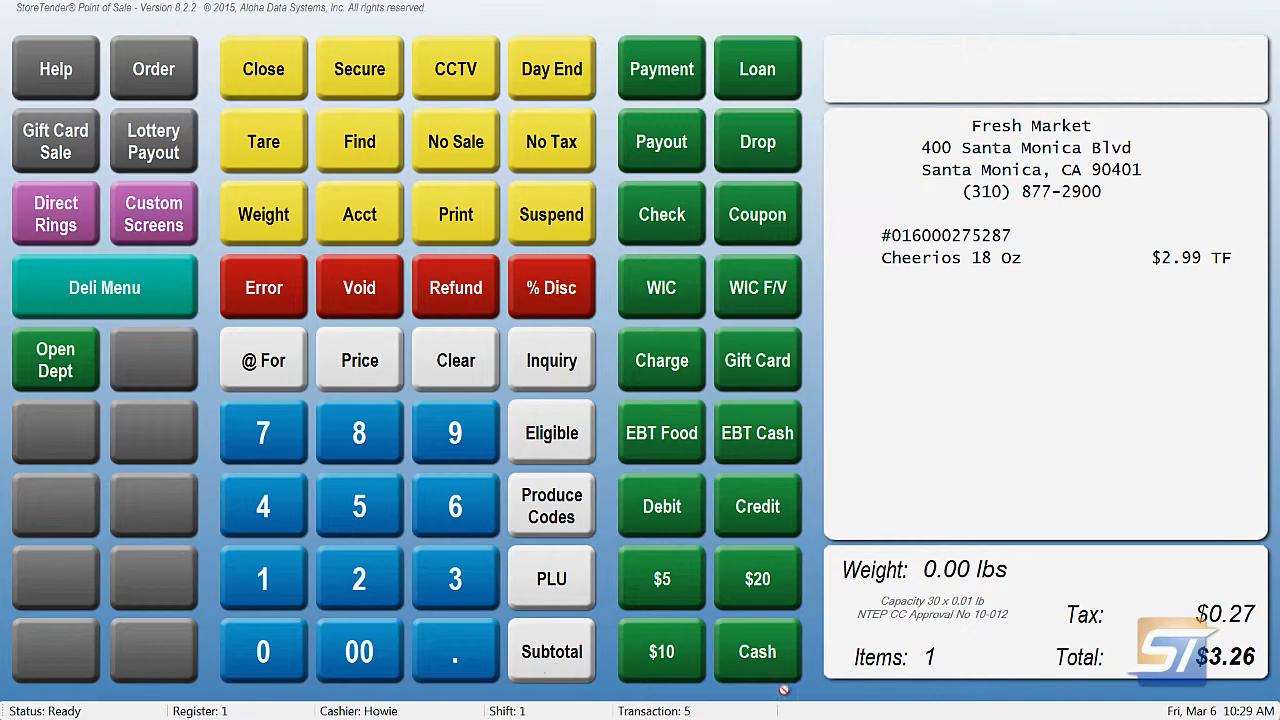
Complete the sale with cash, and in the screen designer change the title of Screen 5 to "Open Dept"
{"action": "left_click", "coordinate": [762, 648]}
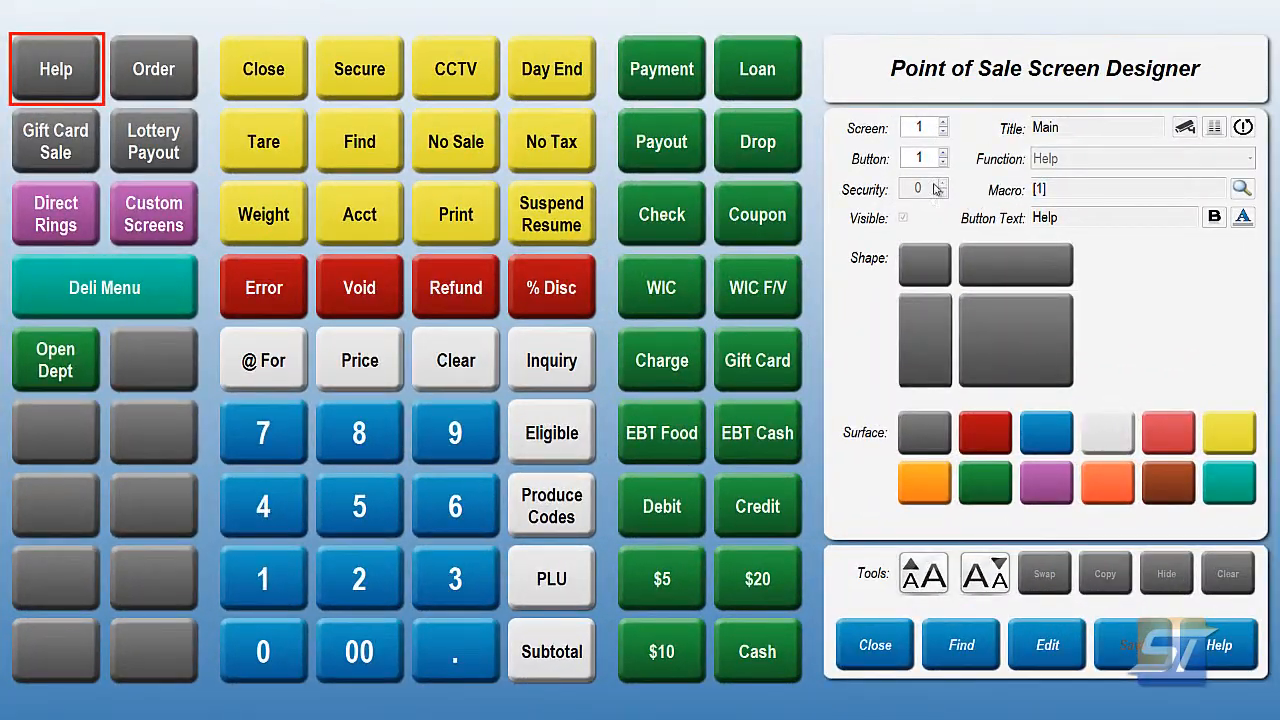
{"action": "left_click", "coordinate": [961, 648]}
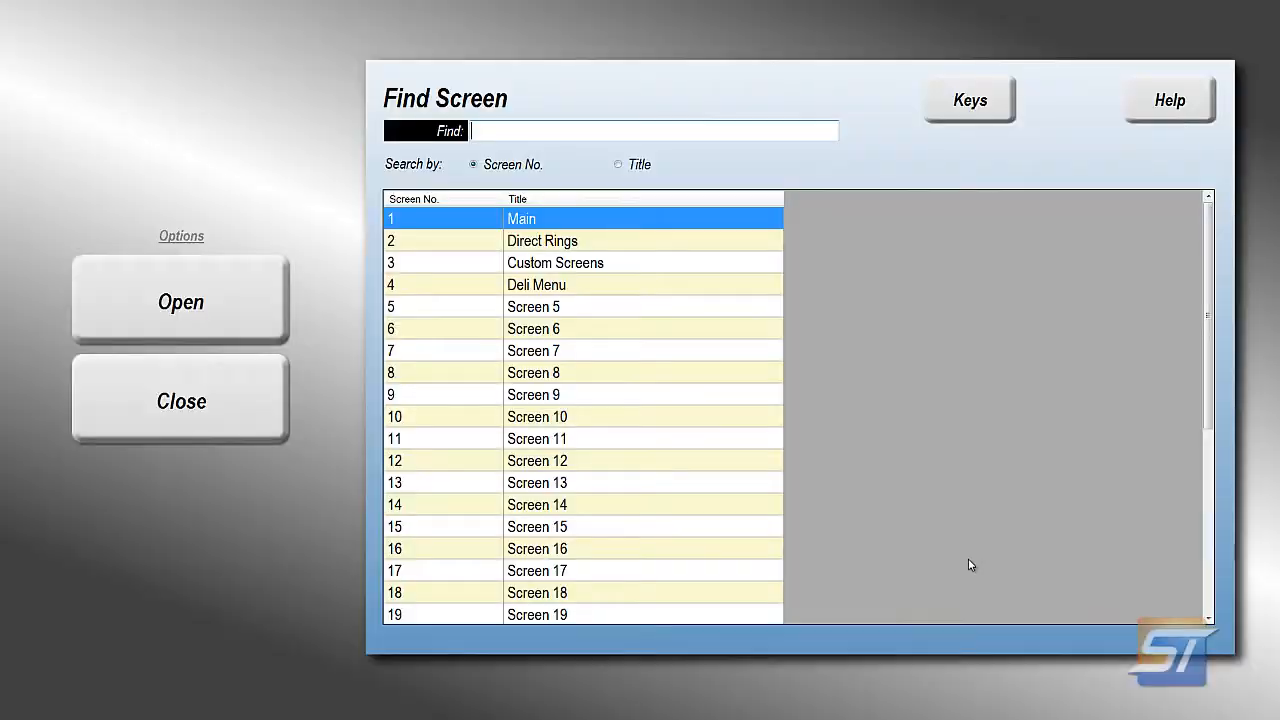
{"action": "double_click", "coordinate": [558, 312]}
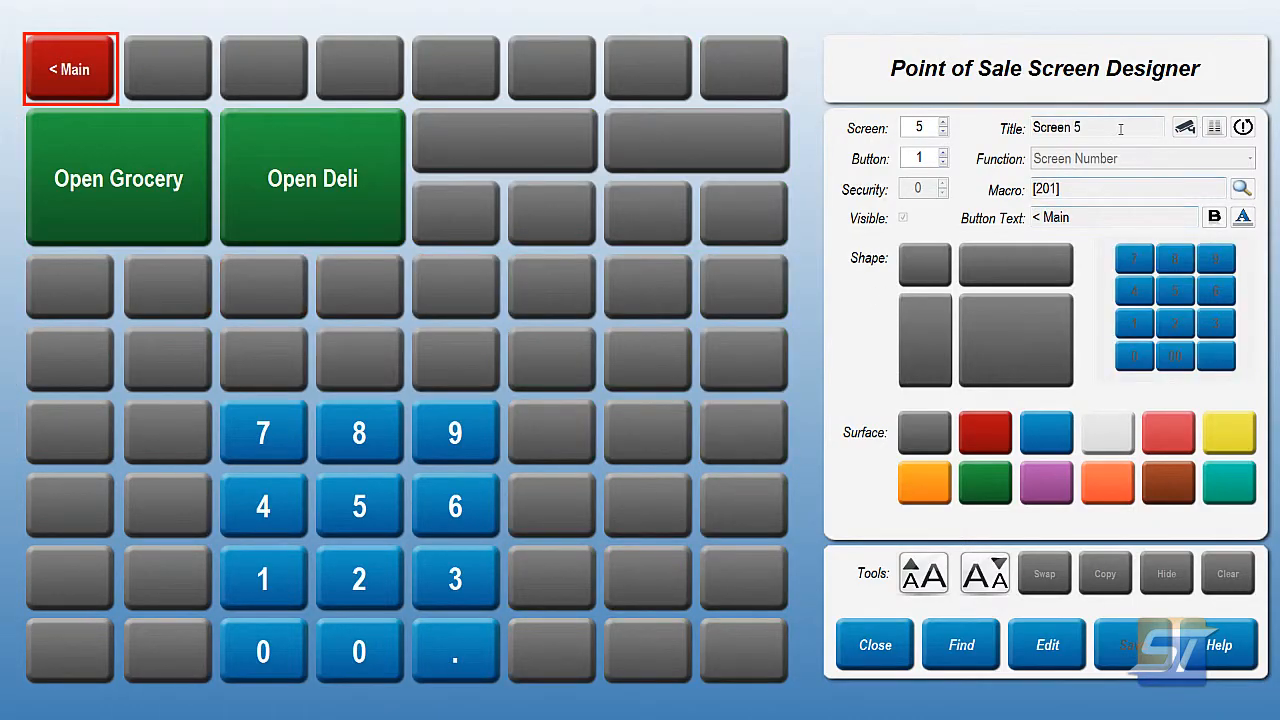
{"action": "left_click", "coordinate": [1047, 646]}
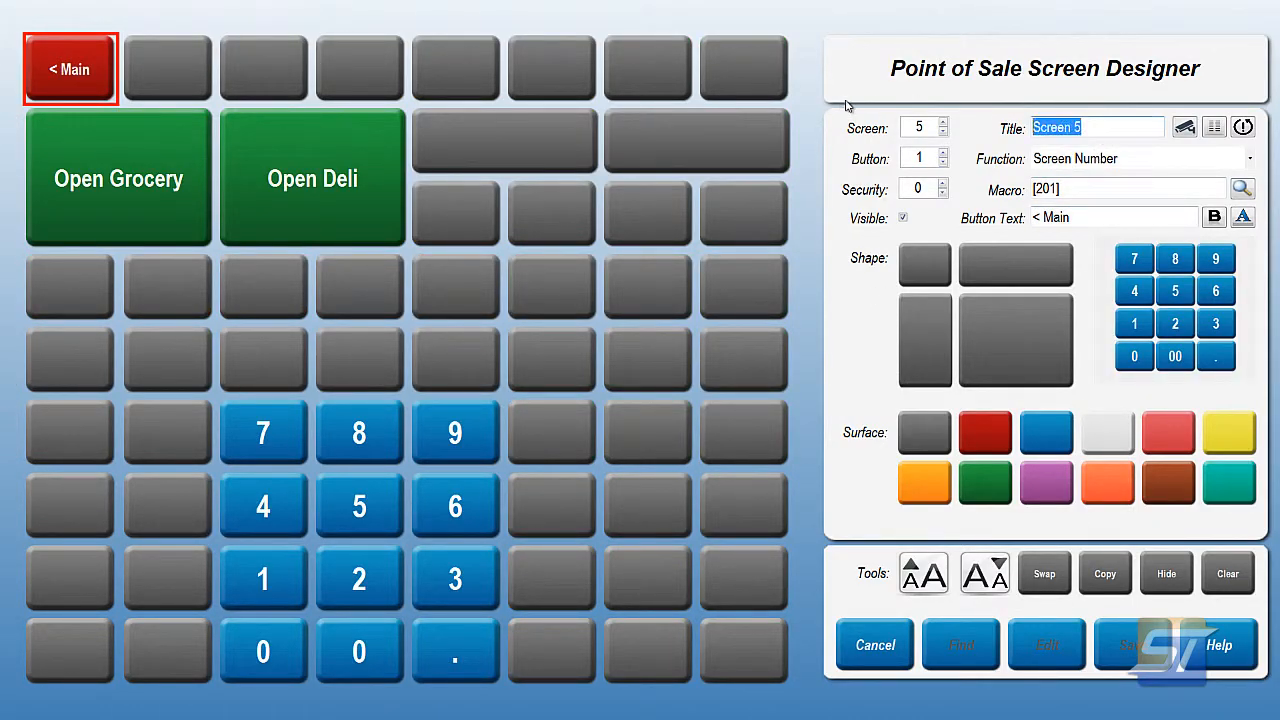
{"action": "type", "text": "Open Dept"}
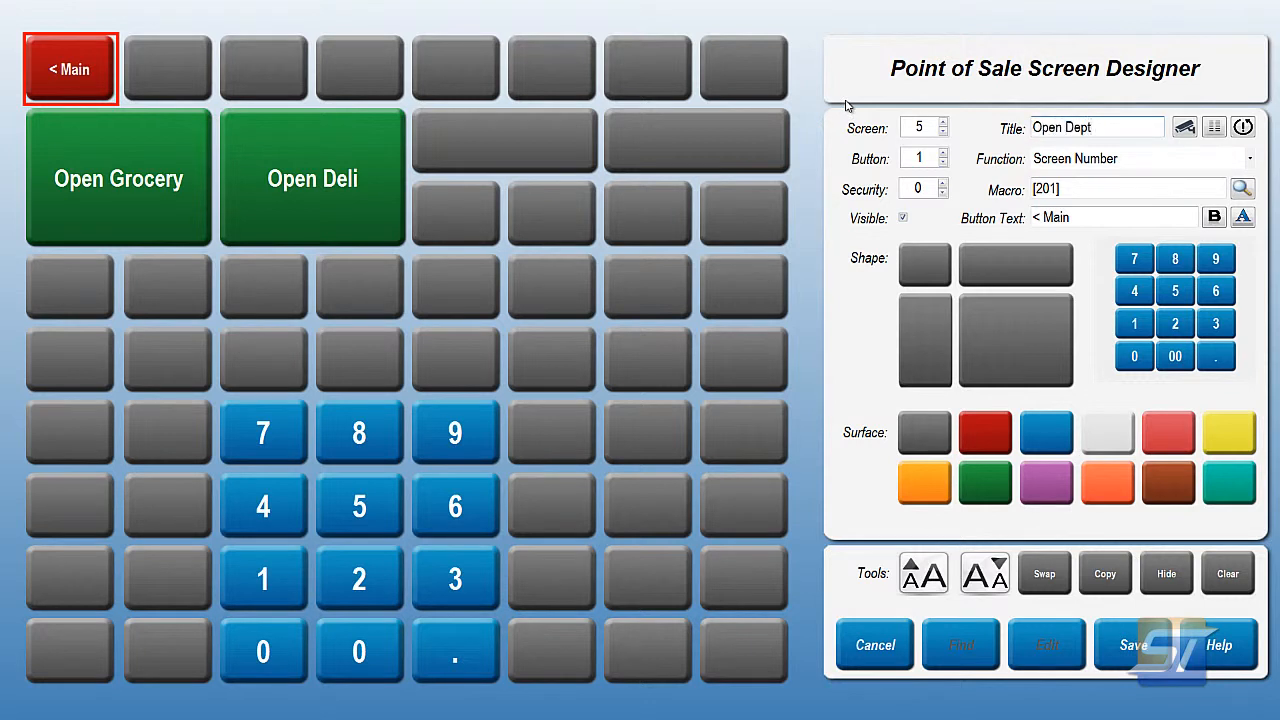
{"action": "key", "text": "Tab"}
Append the Main screen code [201] to the end of the Open Grocery button's macro and save the screen
{"action": "left_click", "coordinate": [168, 232]}
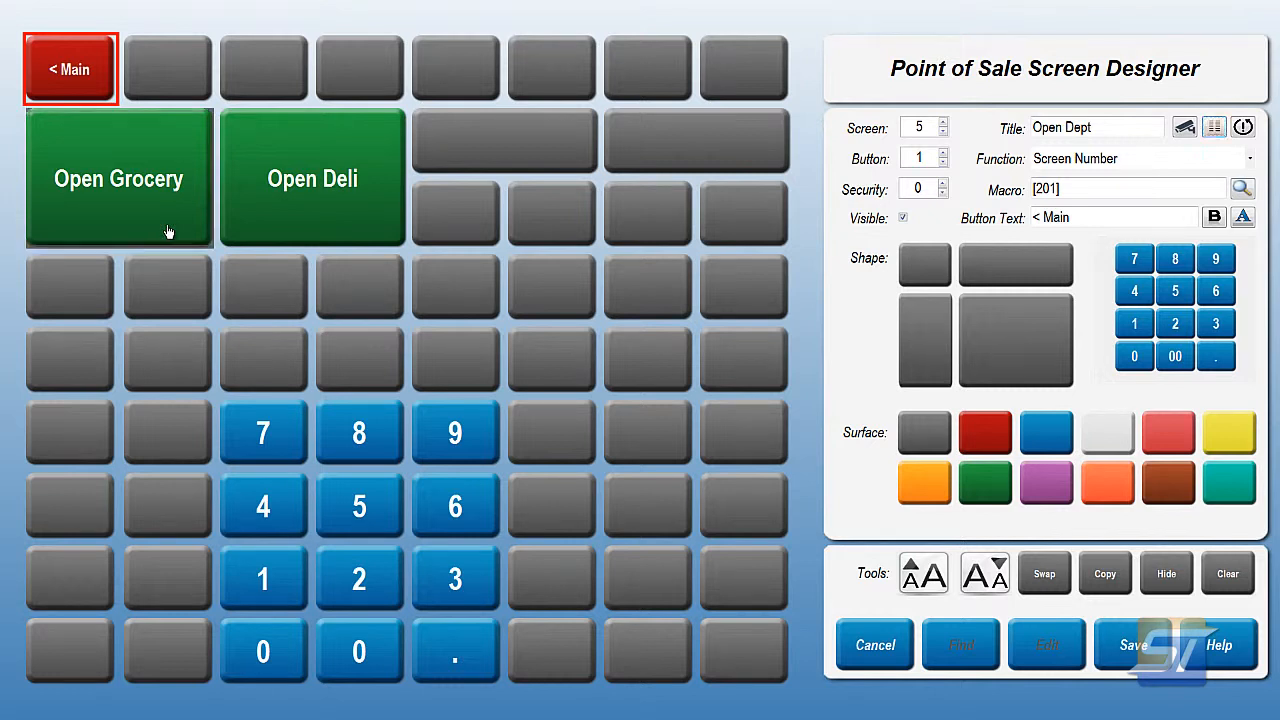
{"action": "left_click", "coordinate": [1172, 187]}
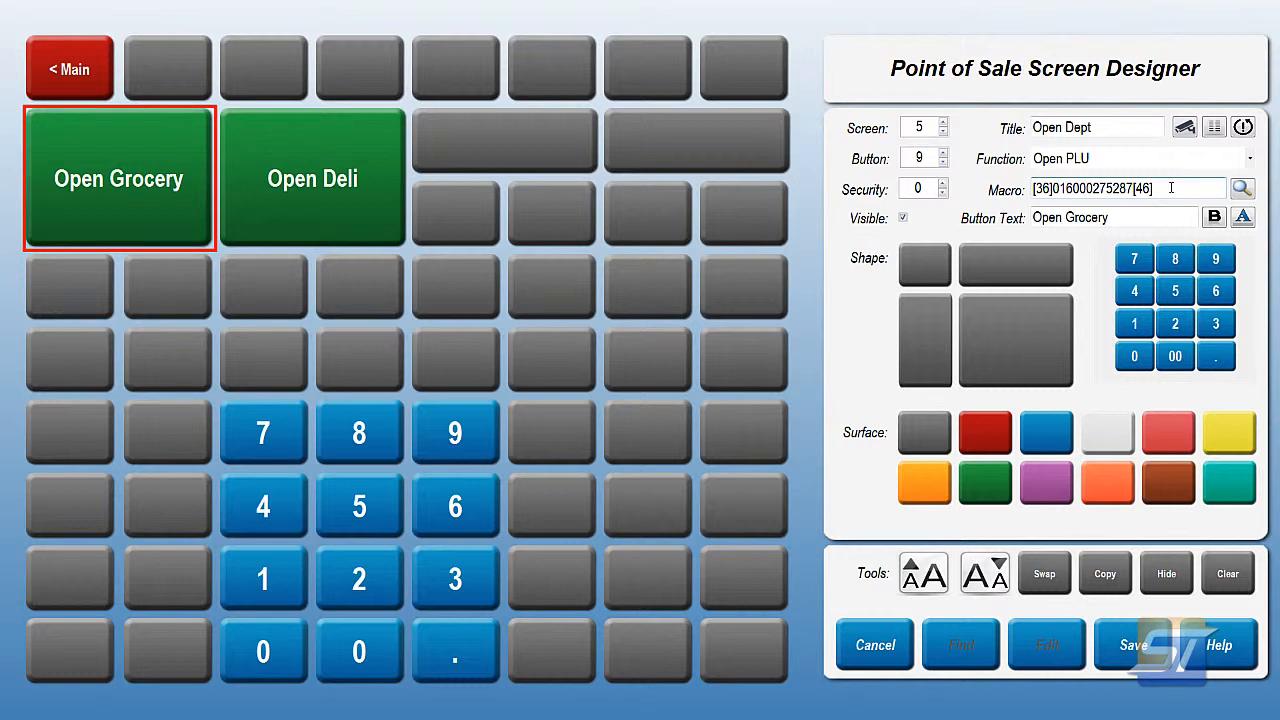
{"action": "left_click", "coordinate": [78, 88]}
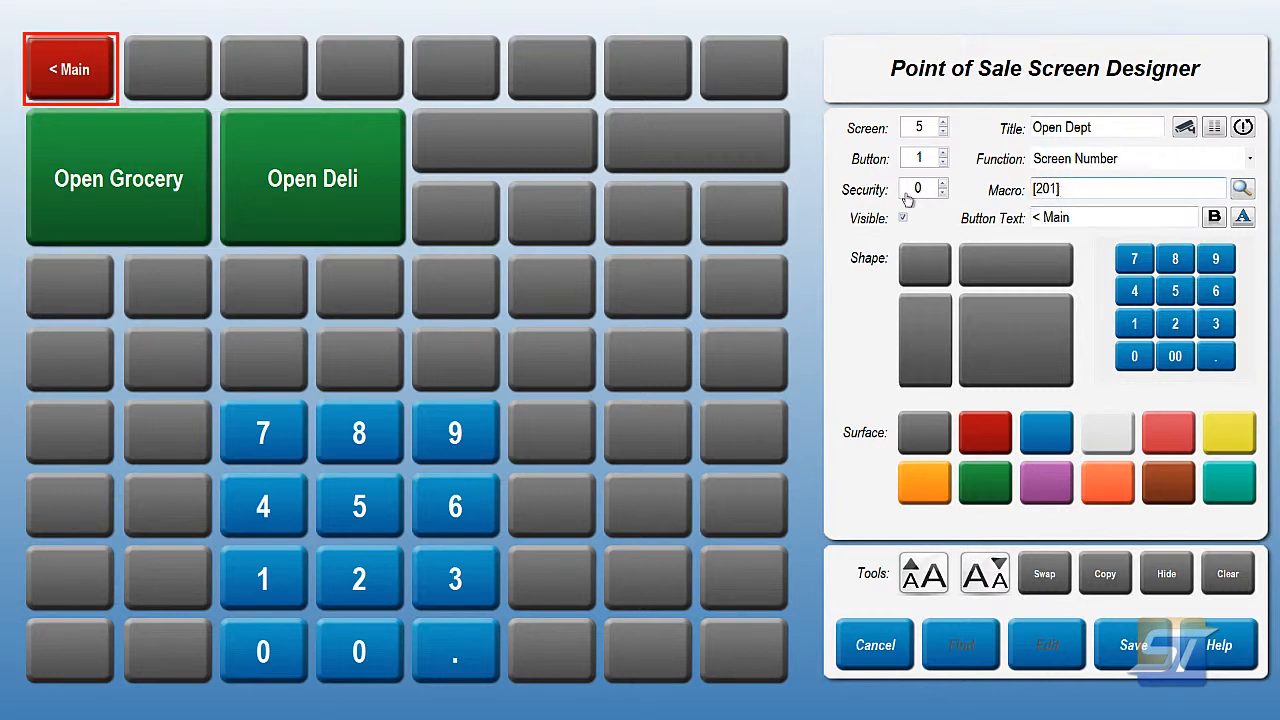
{"action": "left_click", "coordinate": [110, 228]}
{"action": "left_click", "coordinate": [1174, 193]}
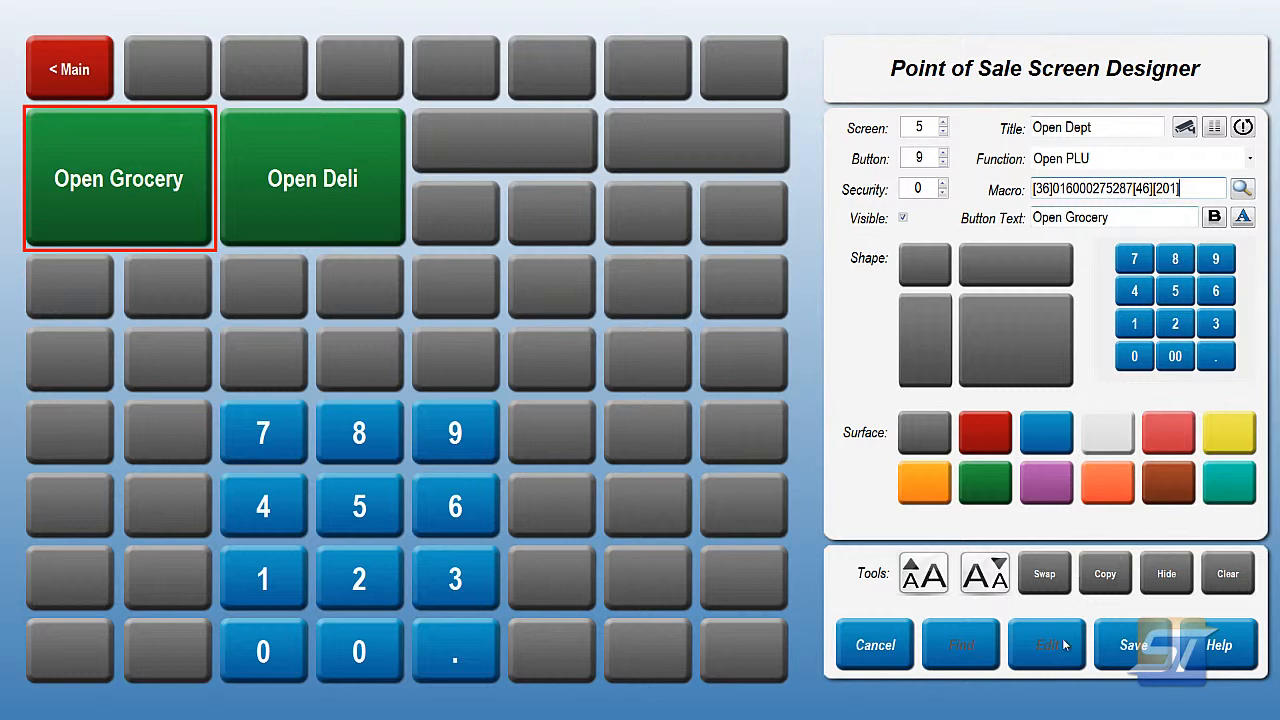
{"action": "left_click", "coordinate": [1152, 657]}
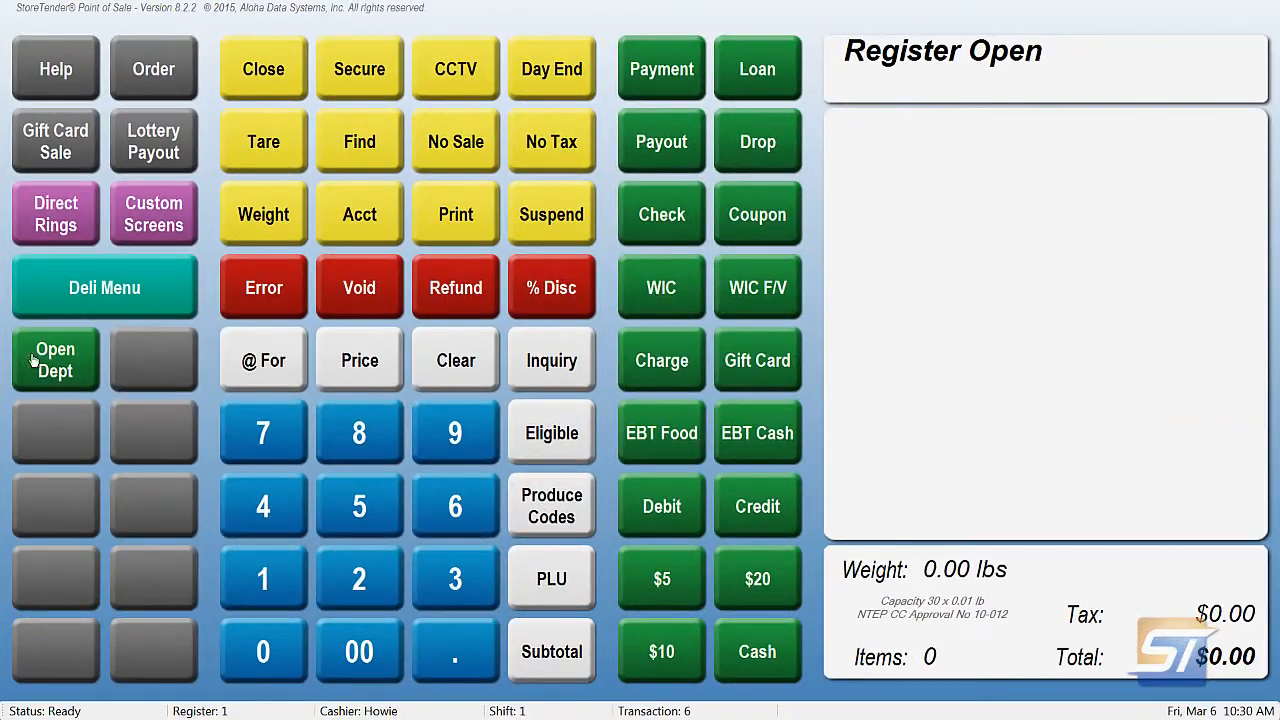
At the register, go to the Open Dept screen and ring up a 2.99 item with Open Grocery
{"action": "left_click", "coordinate": [125, 360]}
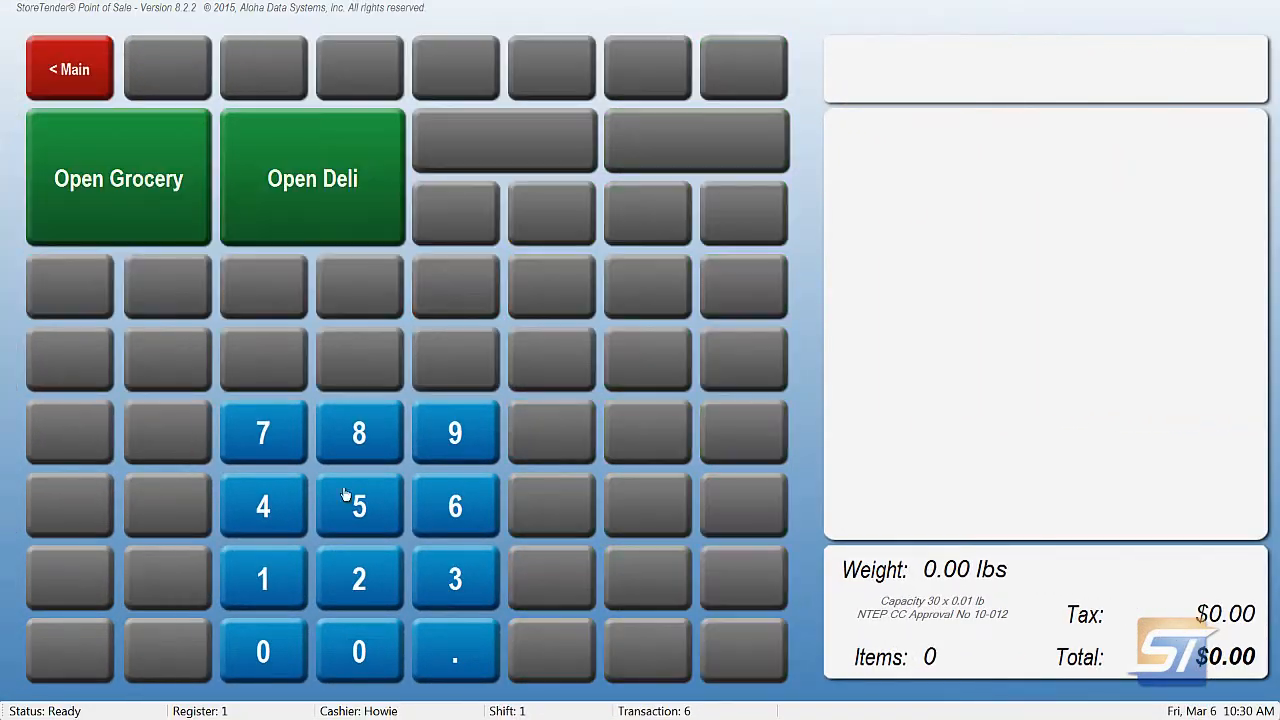
{"action": "left_click", "coordinate": [358, 582]}
{"action": "left_click", "coordinate": [460, 650]}
{"action": "double_click", "coordinate": [457, 432]}
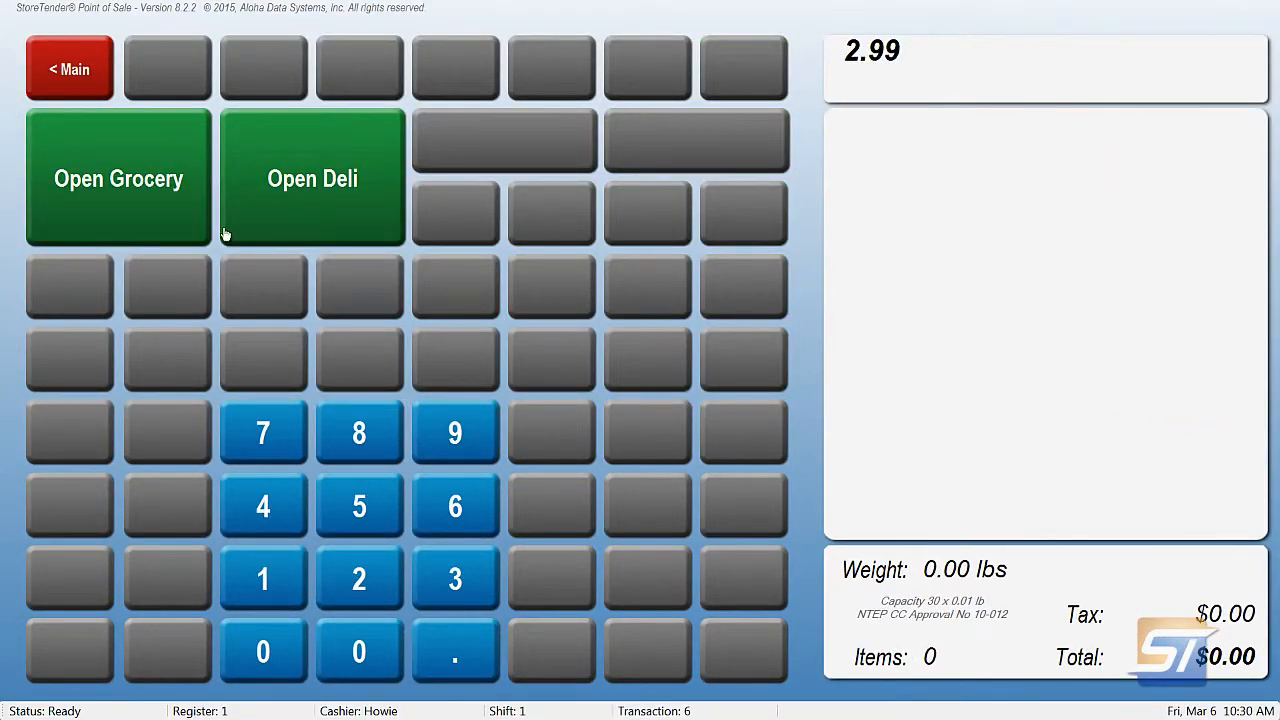
{"action": "left_click", "coordinate": [129, 193]}
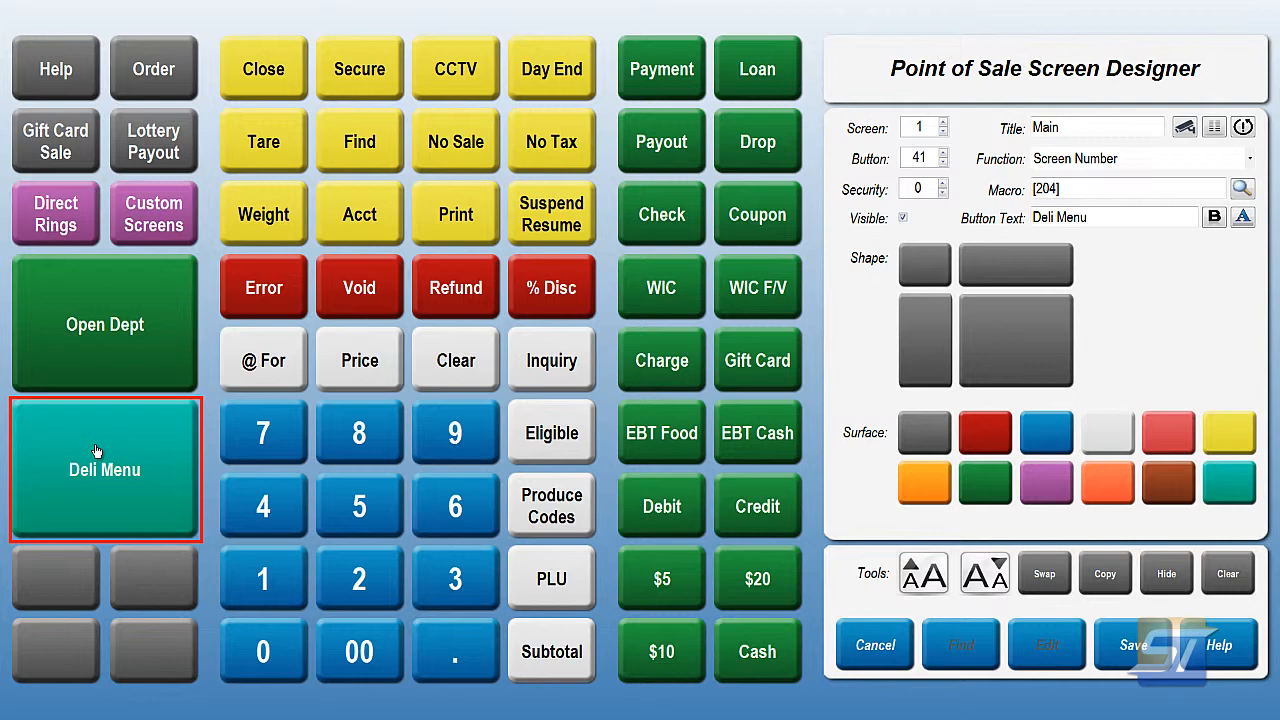
Discard the unsaved button changes on the Main screen and open the Deli Menu screen to examine its Modify Item button
{"action": "left_click", "coordinate": [1142, 648]}
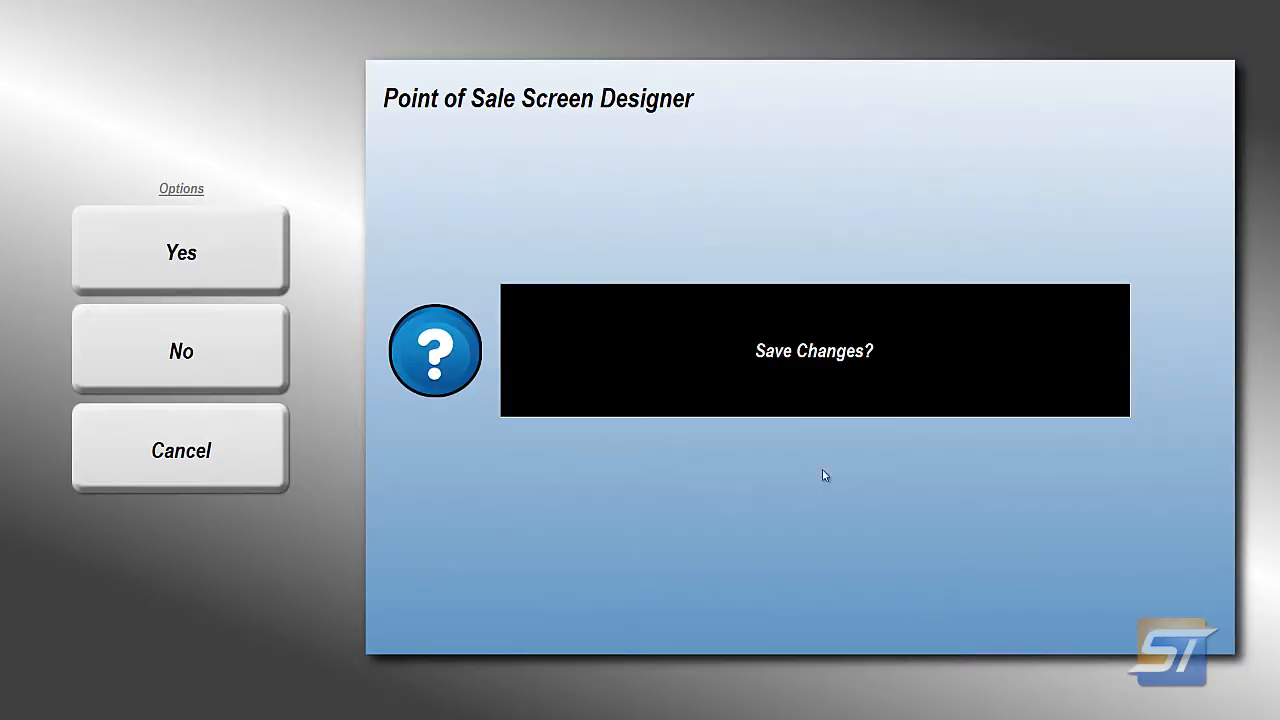
{"action": "left_click", "coordinate": [186, 368]}
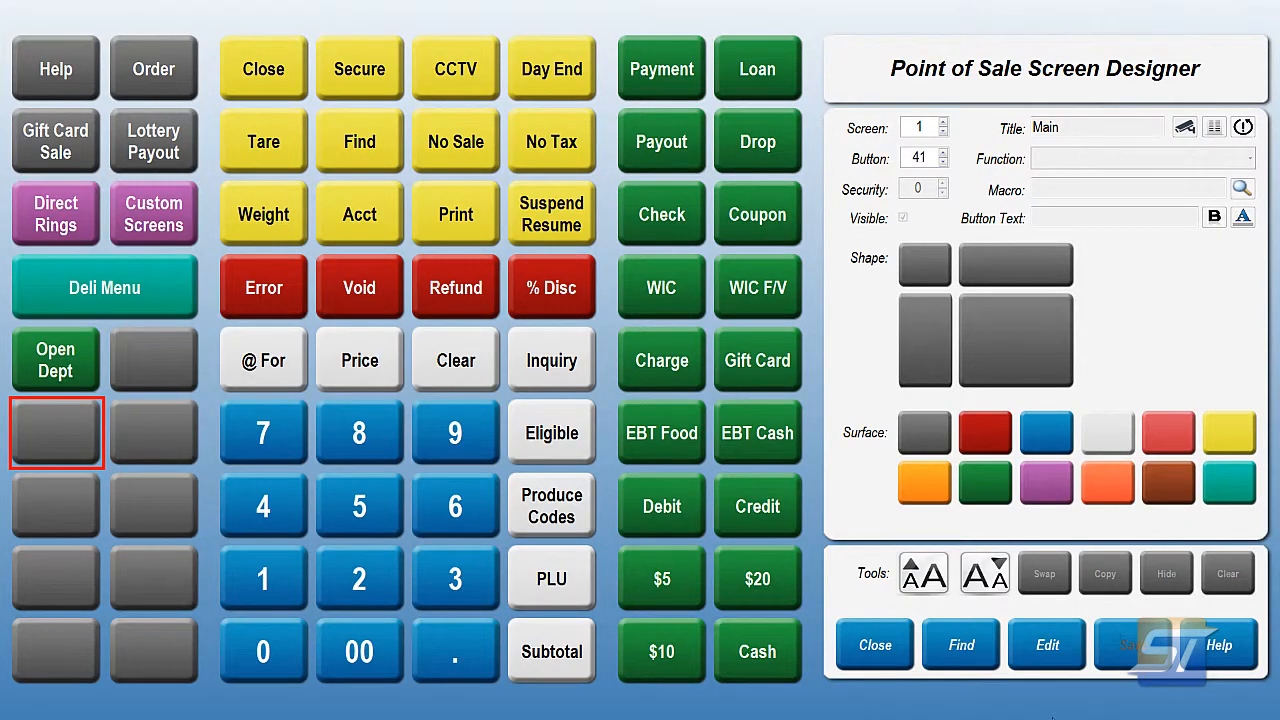
{"action": "left_click", "coordinate": [985, 652]}
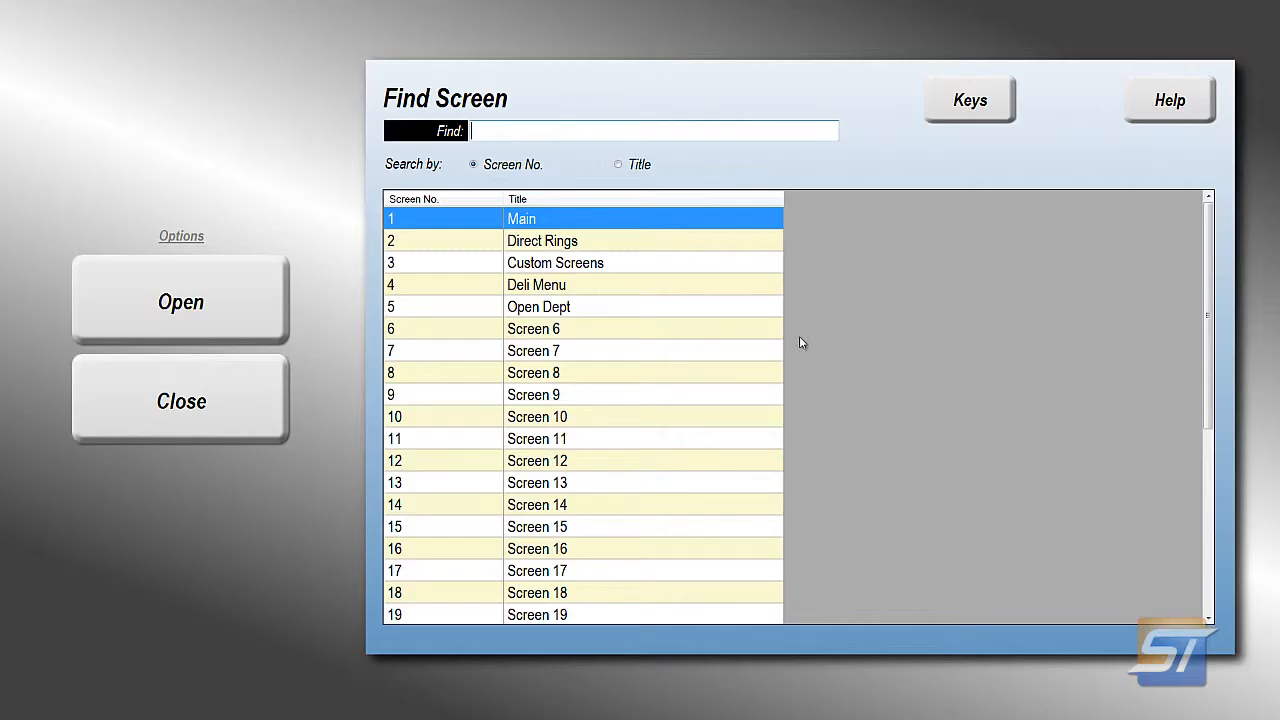
{"action": "left_click", "coordinate": [540, 290]}
{"action": "double_click", "coordinate": [540, 290]}
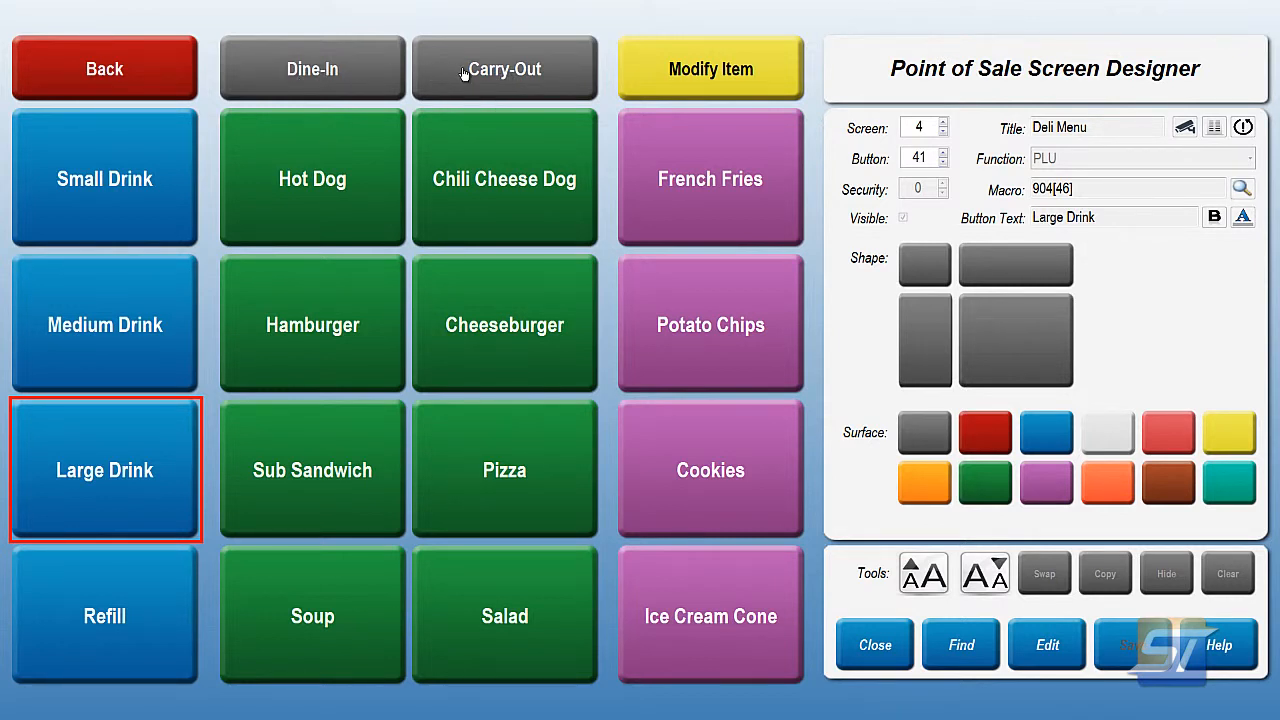
{"action": "left_click", "coordinate": [636, 80]}
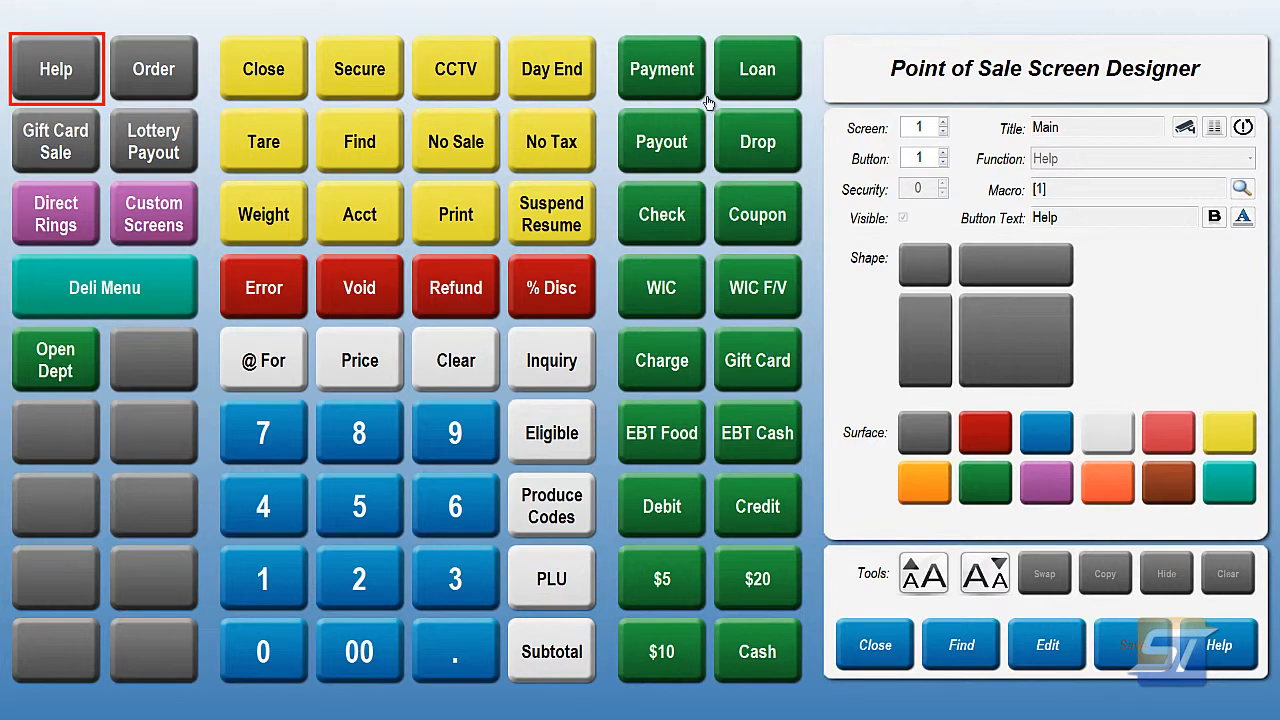
Enlarge the Main screen's $5 button to the large square shape and make it a Screen Number button linked to Screen 6
{"action": "left_click", "coordinate": [648, 586]}
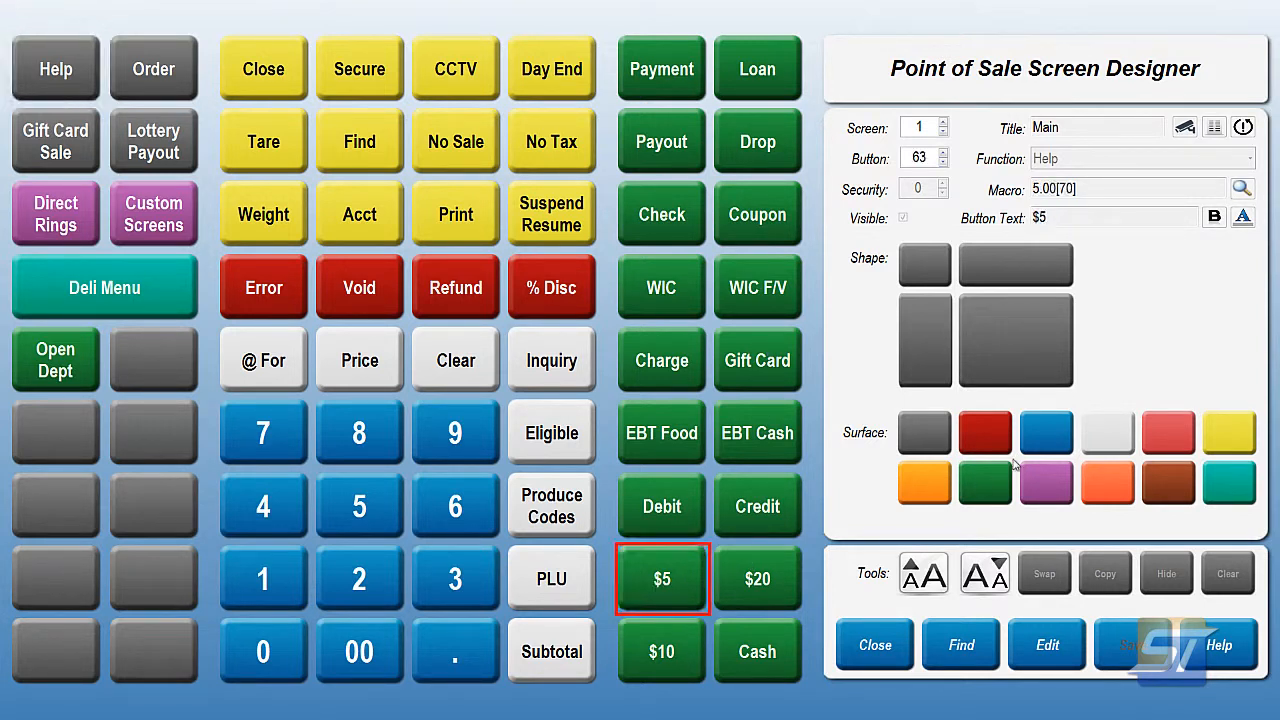
{"action": "left_click", "coordinate": [1049, 638]}
{"action": "left_click", "coordinate": [1000, 348]}
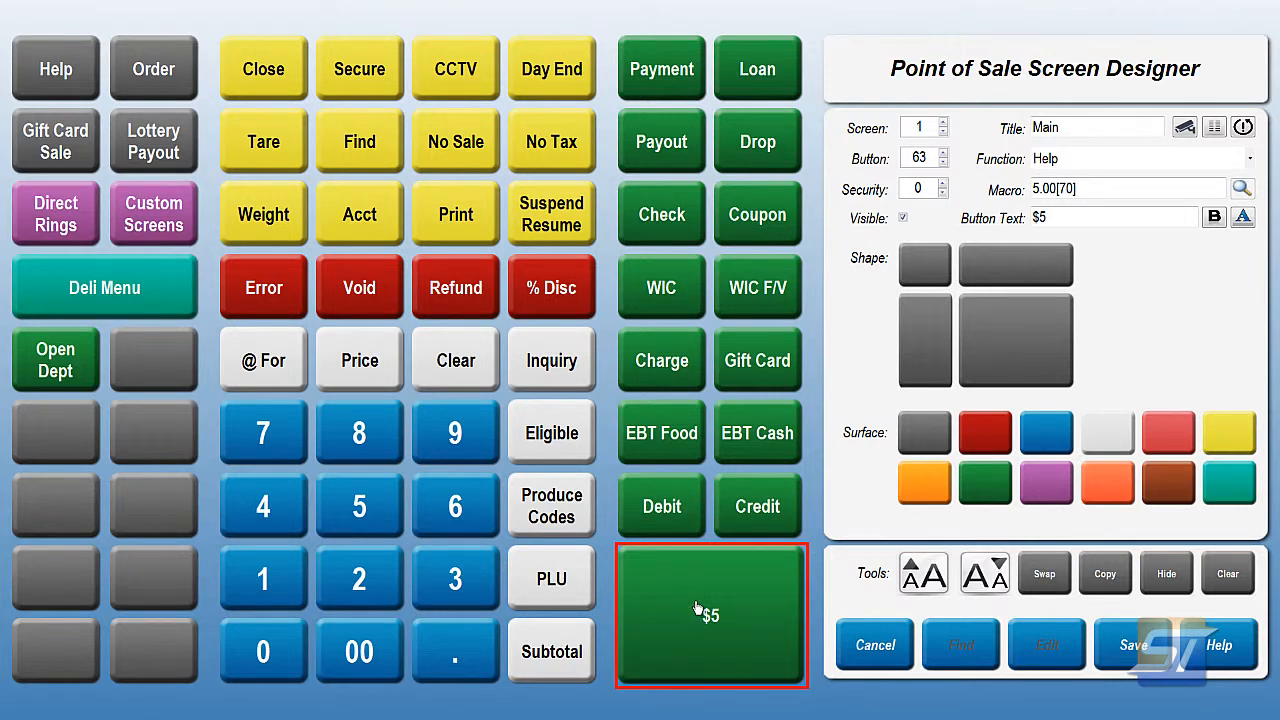
{"action": "left_click", "coordinate": [1250, 158]}
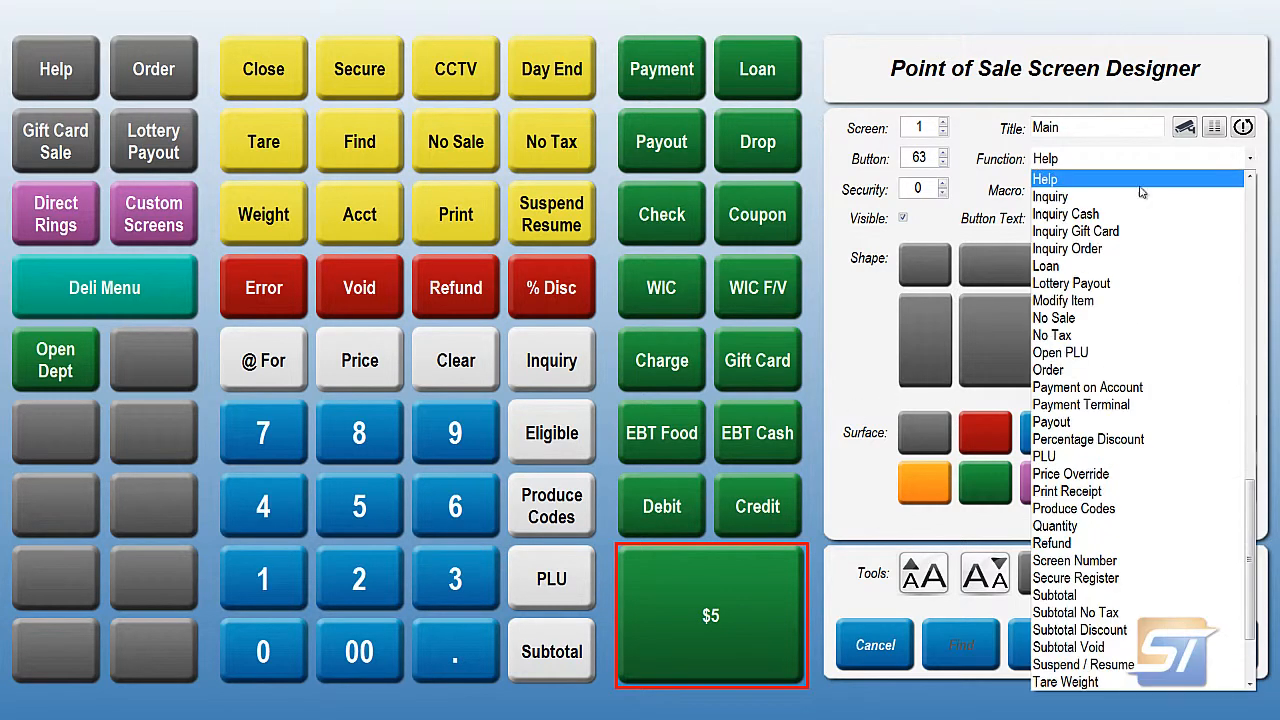
{"action": "left_click", "coordinate": [1060, 562]}
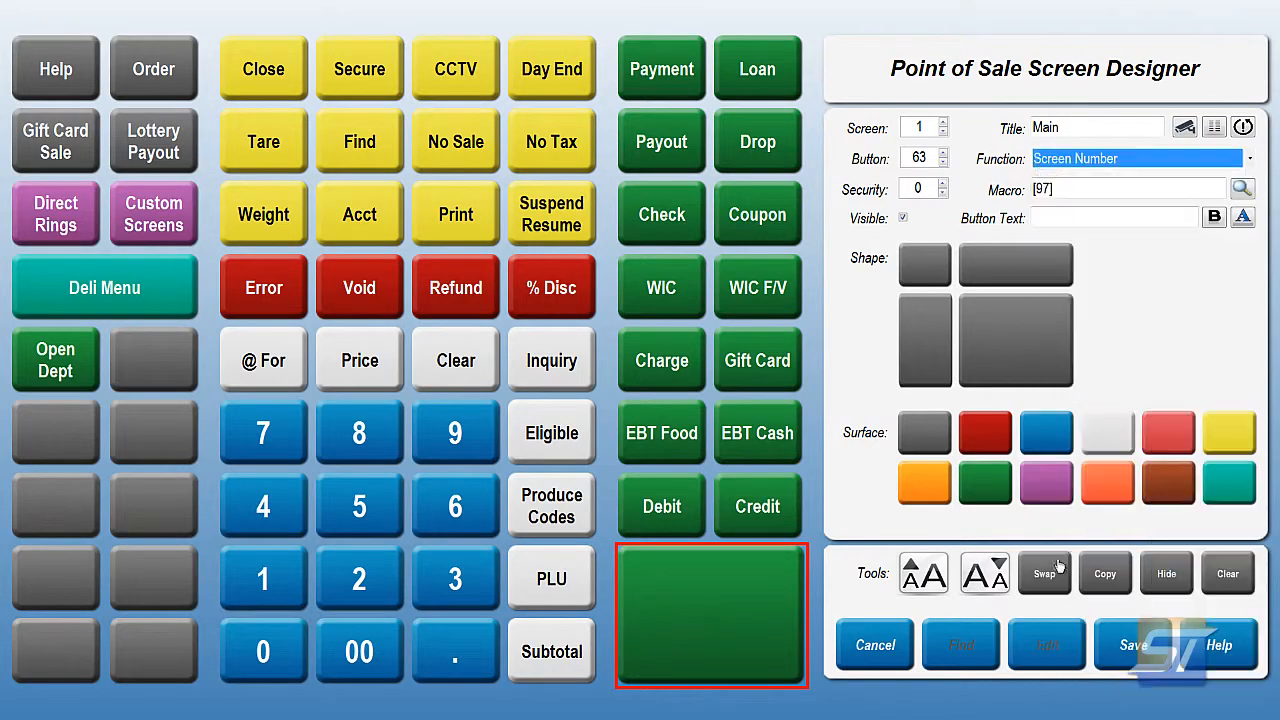
{"action": "left_click", "coordinate": [1241, 188]}
{"action": "double_click", "coordinate": [538, 334]}
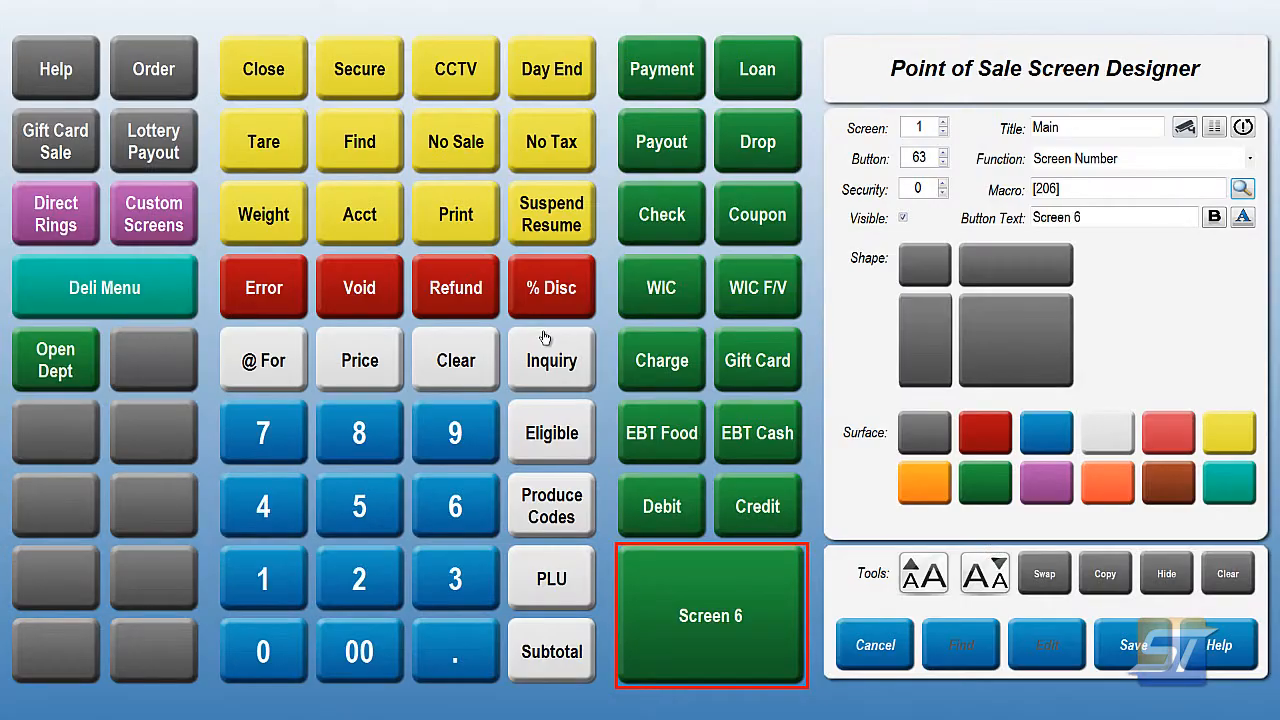
Change the text of the Screen 6 link button to "Tender" and enlarge its font
{"action": "left_click", "coordinate": [1148, 218]}
{"action": "type", "text": "T"}
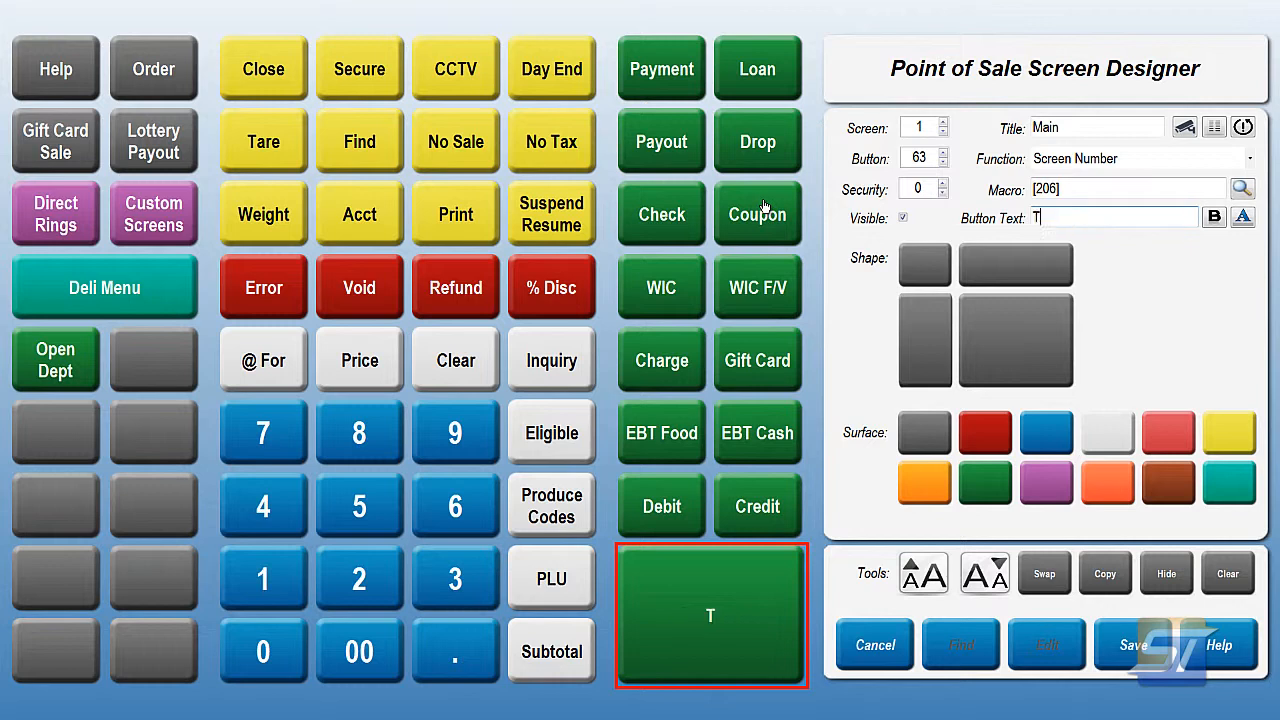
{"action": "type", "text": "ender Scr"}
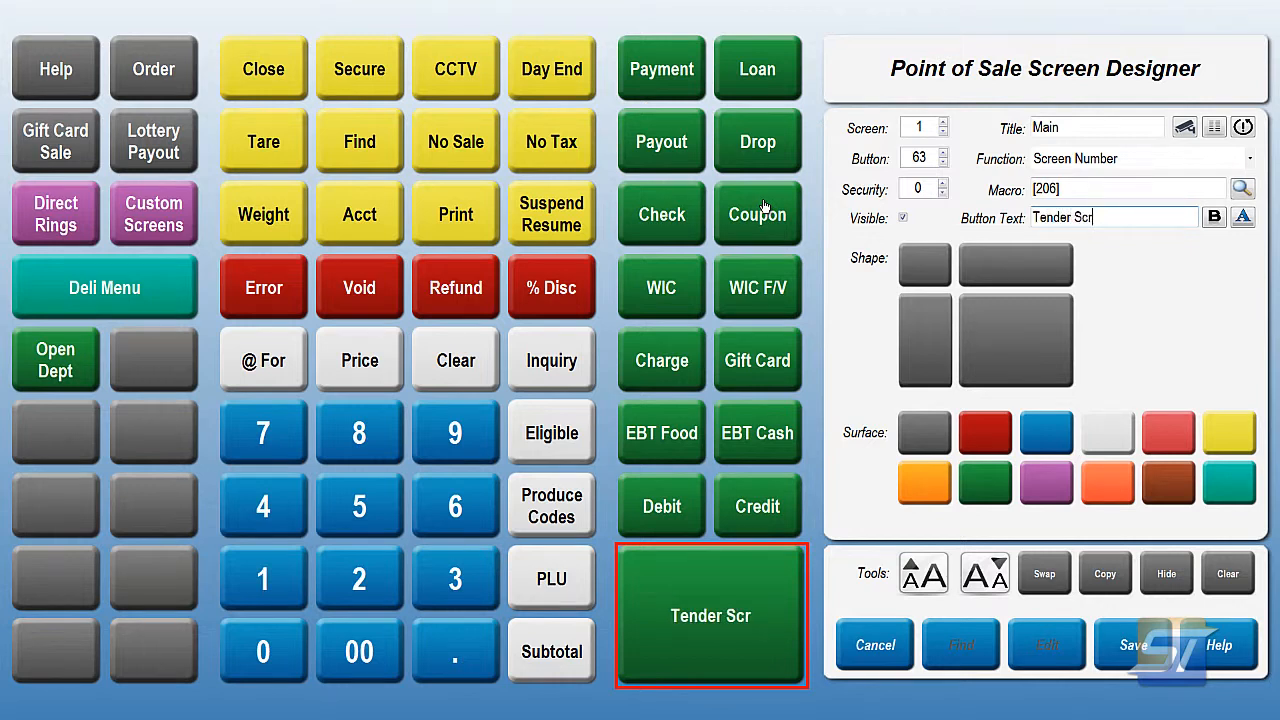
{"action": "key", "text": "BackSpace"}
{"action": "key", "text": "BackSpace"}
{"action": "key", "text": "BackSpace"}
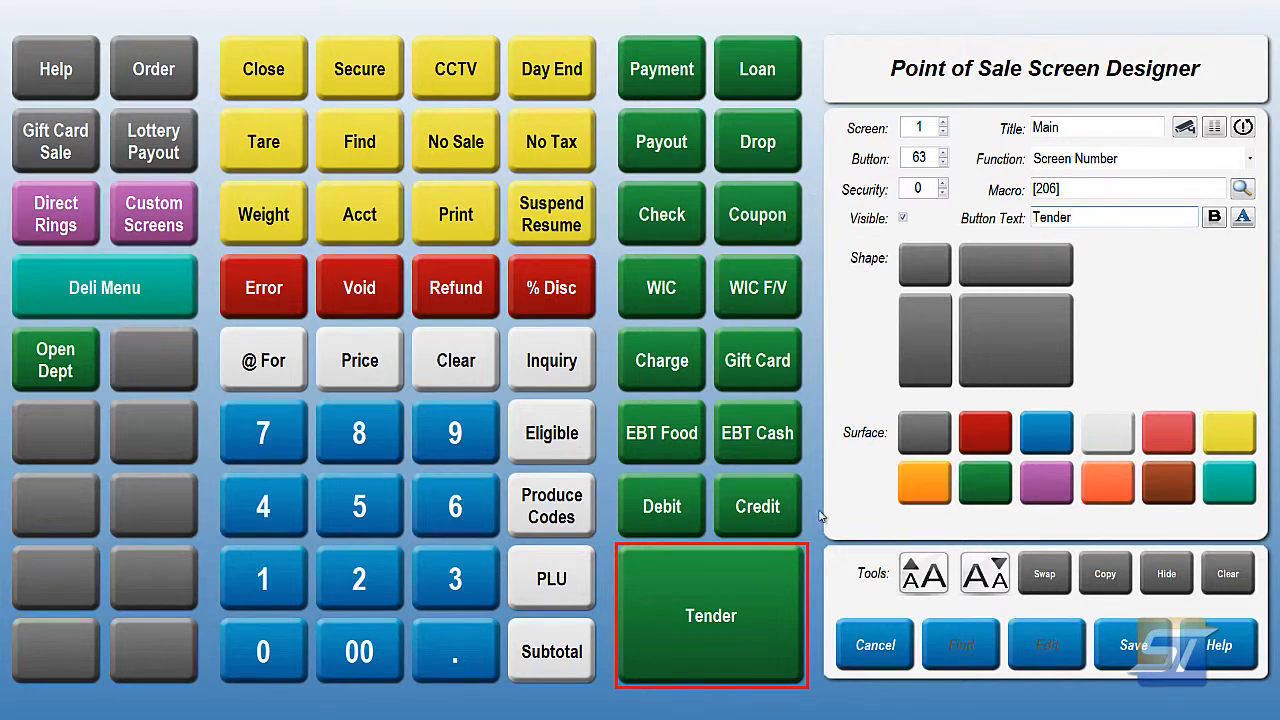
{"action": "left_click", "coordinate": [928, 579]}
{"action": "left_click", "coordinate": [924, 575]}
{"action": "left_click", "coordinate": [924, 575]}
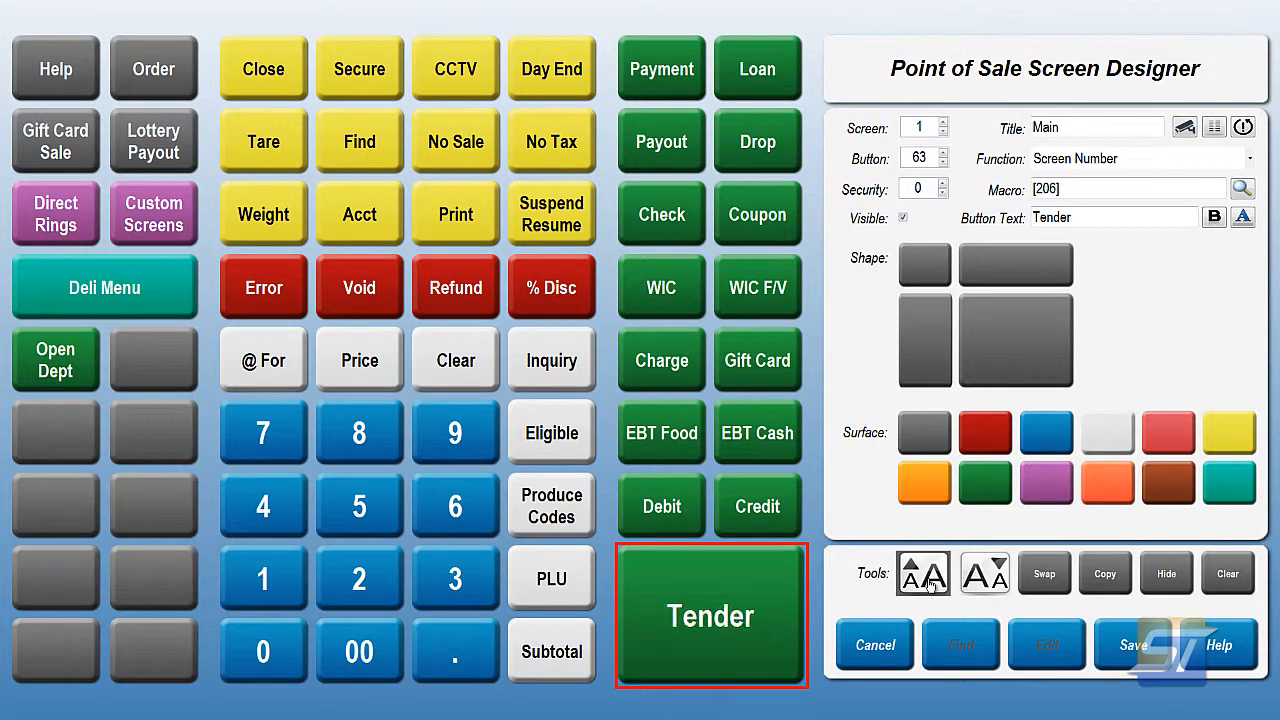
{"action": "left_click", "coordinate": [924, 575]}
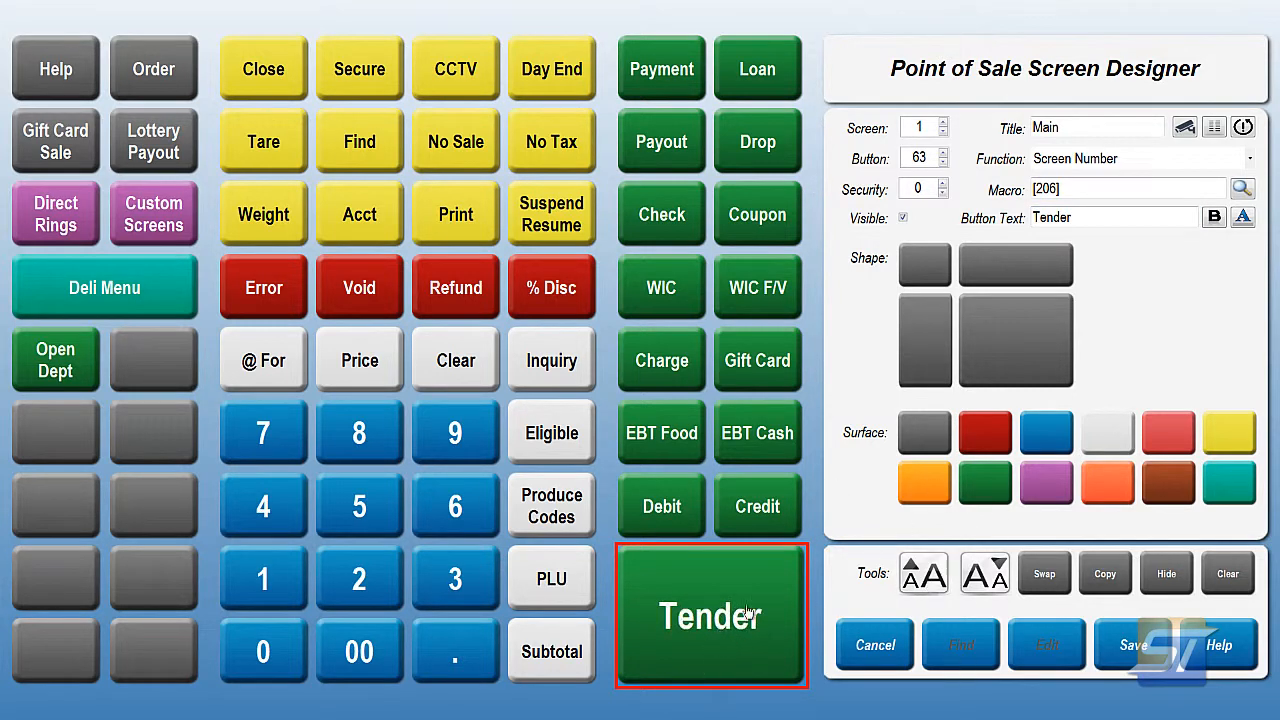
Hide all the green payment and cash-handling buttons above Tender, from Debit and Credit up to Payment and Loan
{"action": "left_click", "coordinate": [1168, 575]}
{"action": "left_click", "coordinate": [658, 495]}
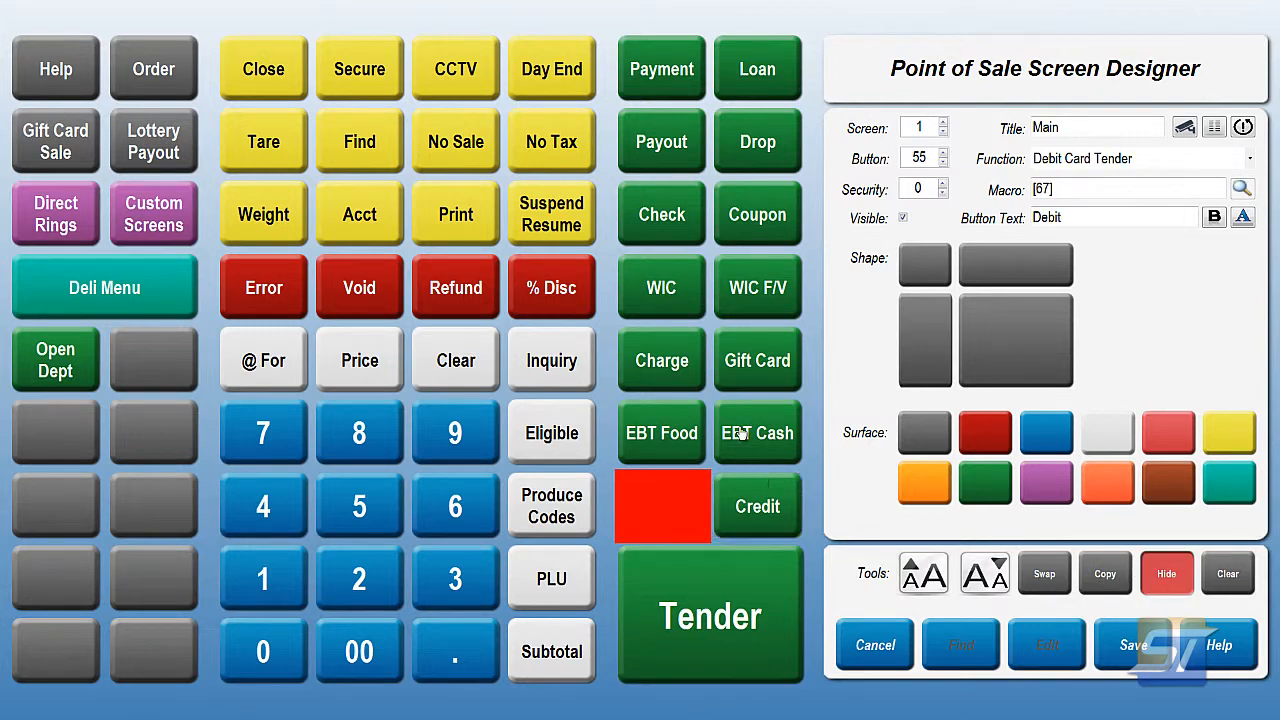
{"action": "left_click", "coordinate": [740, 432]}
{"action": "left_click", "coordinate": [652, 430]}
{"action": "left_click", "coordinate": [666, 362]}
{"action": "left_click", "coordinate": [740, 358]}
{"action": "left_click", "coordinate": [656, 300]}
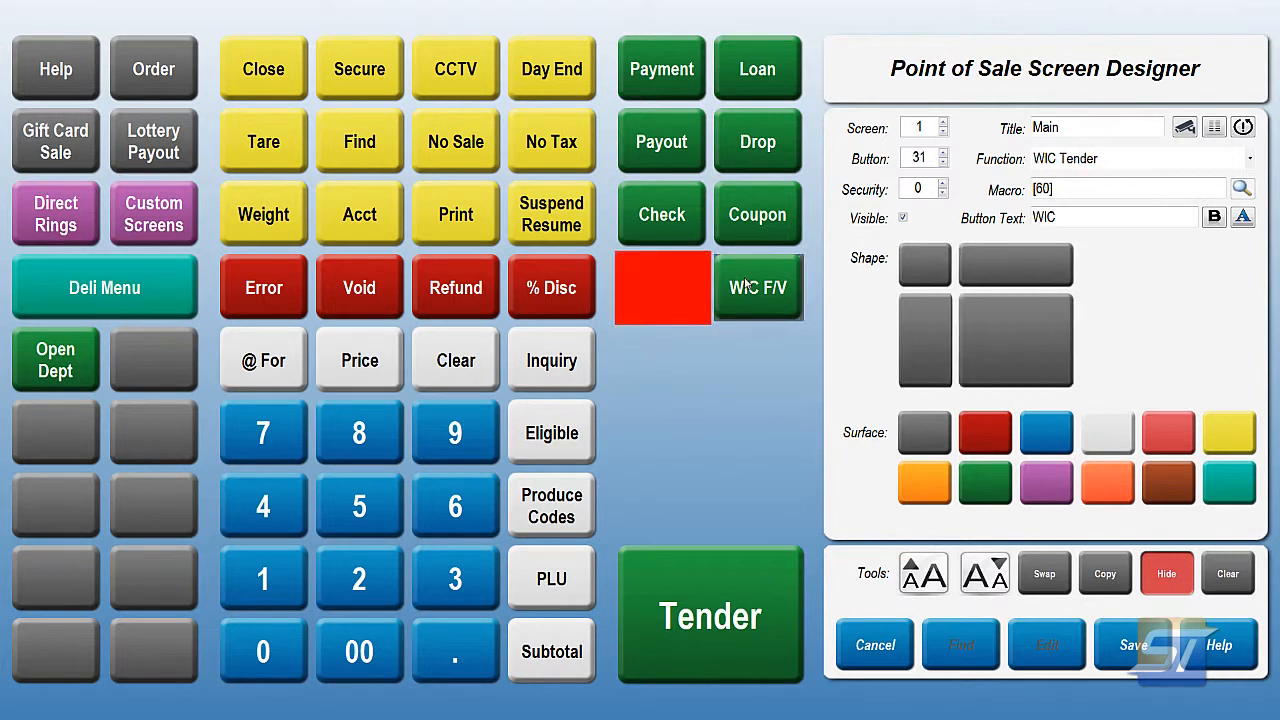
{"action": "left_click", "coordinate": [738, 286]}
{"action": "left_click", "coordinate": [668, 216]}
{"action": "left_click", "coordinate": [728, 208]}
{"action": "left_click", "coordinate": [660, 145]}
{"action": "left_click", "coordinate": [755, 145]}
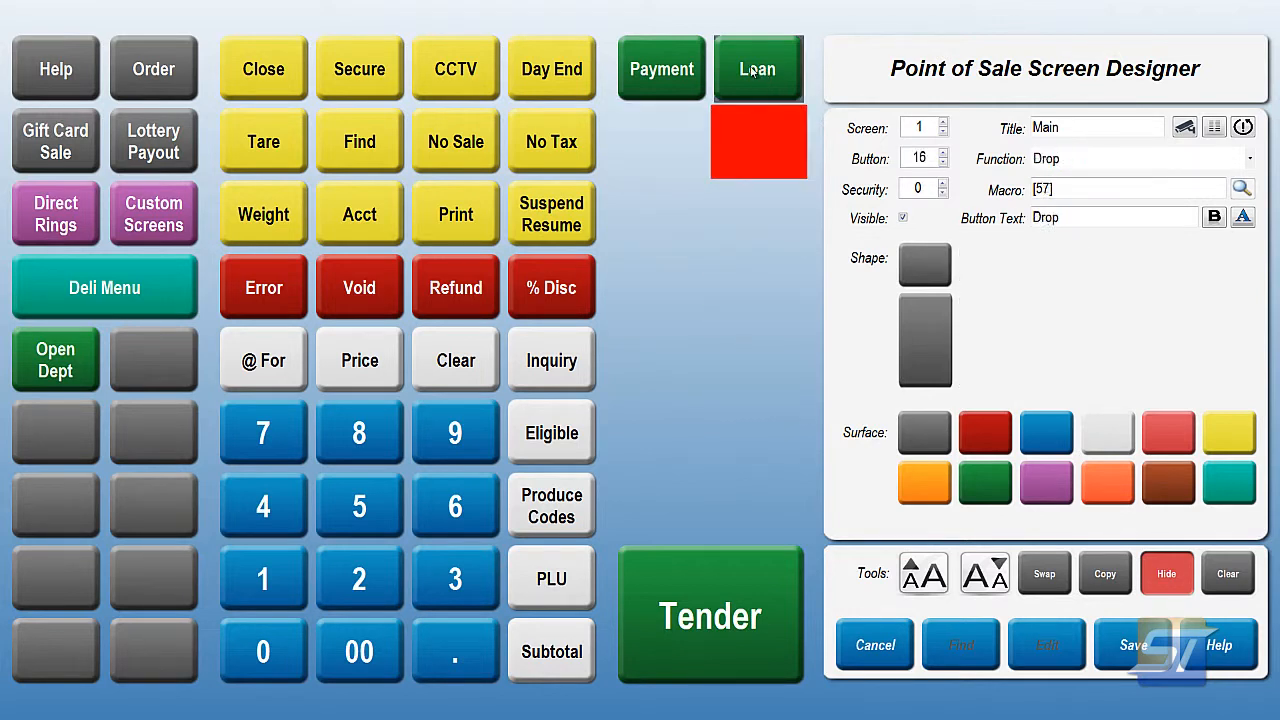
{"action": "left_click", "coordinate": [755, 72]}
{"action": "left_click", "coordinate": [660, 72]}
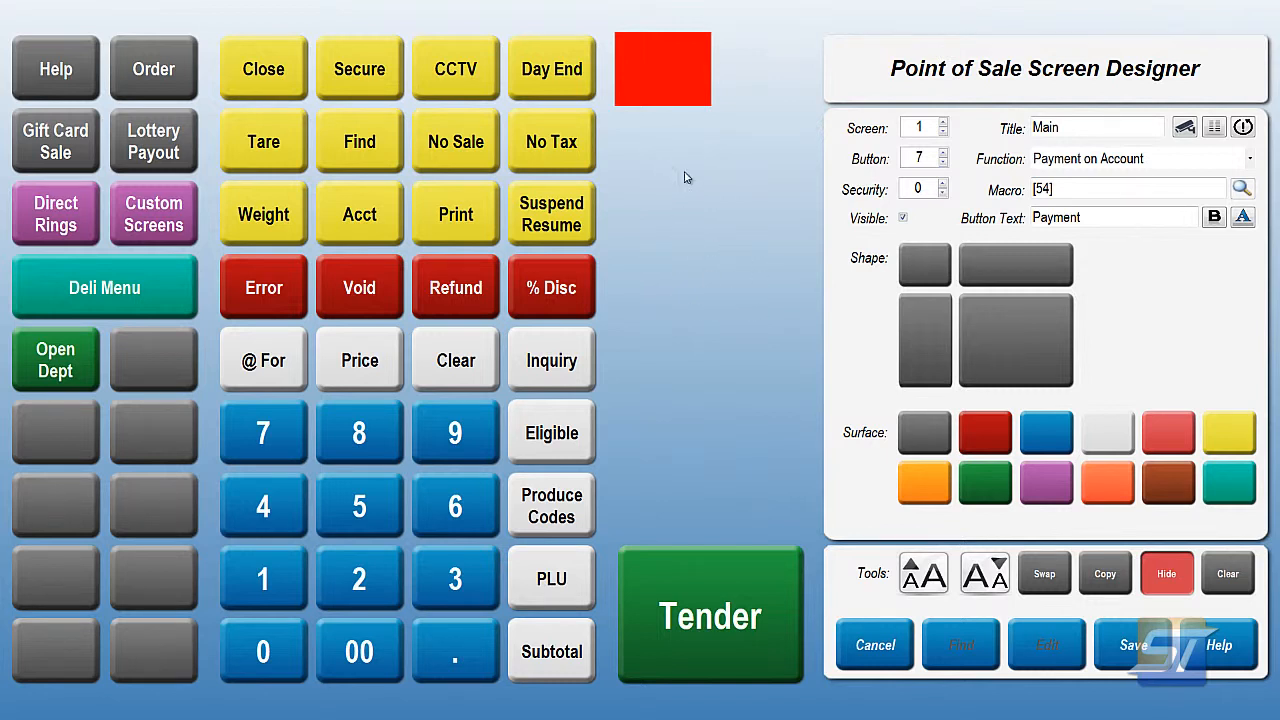
{"action": "left_click", "coordinate": [755, 76]}
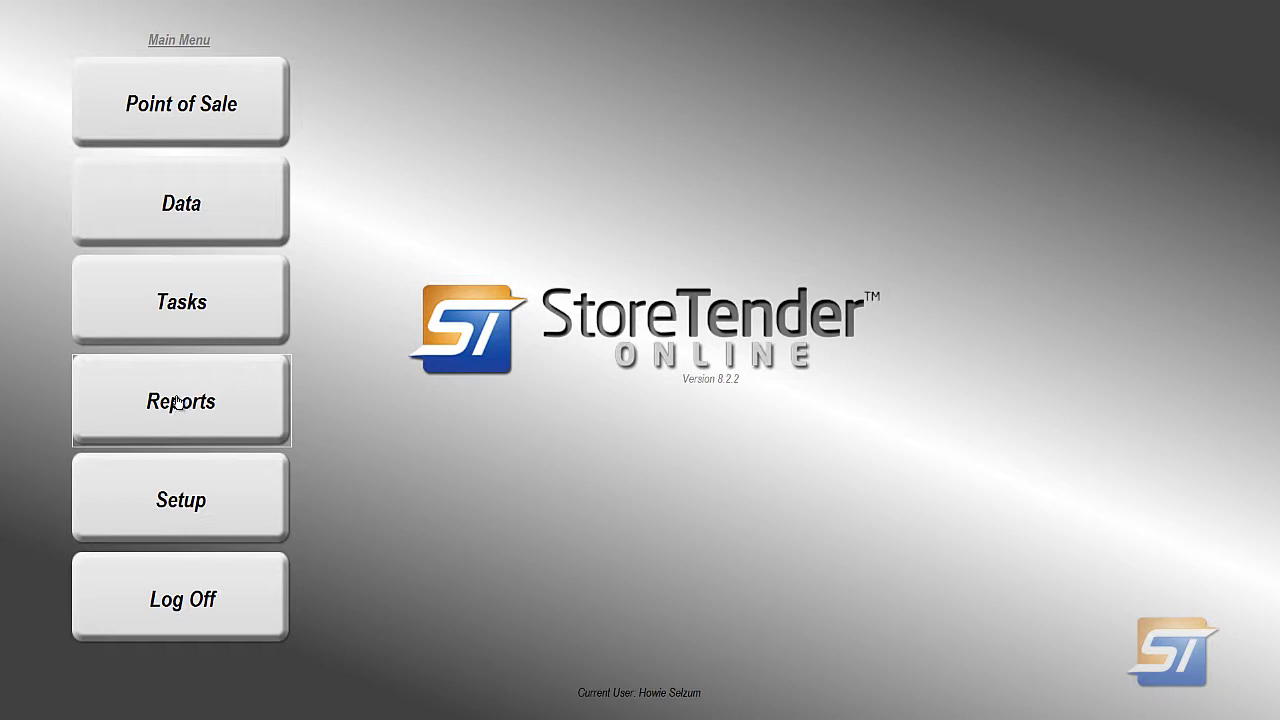
Open the register preferences from the setup options and put them in edit mode
{"action": "left_click", "coordinate": [156, 515]}
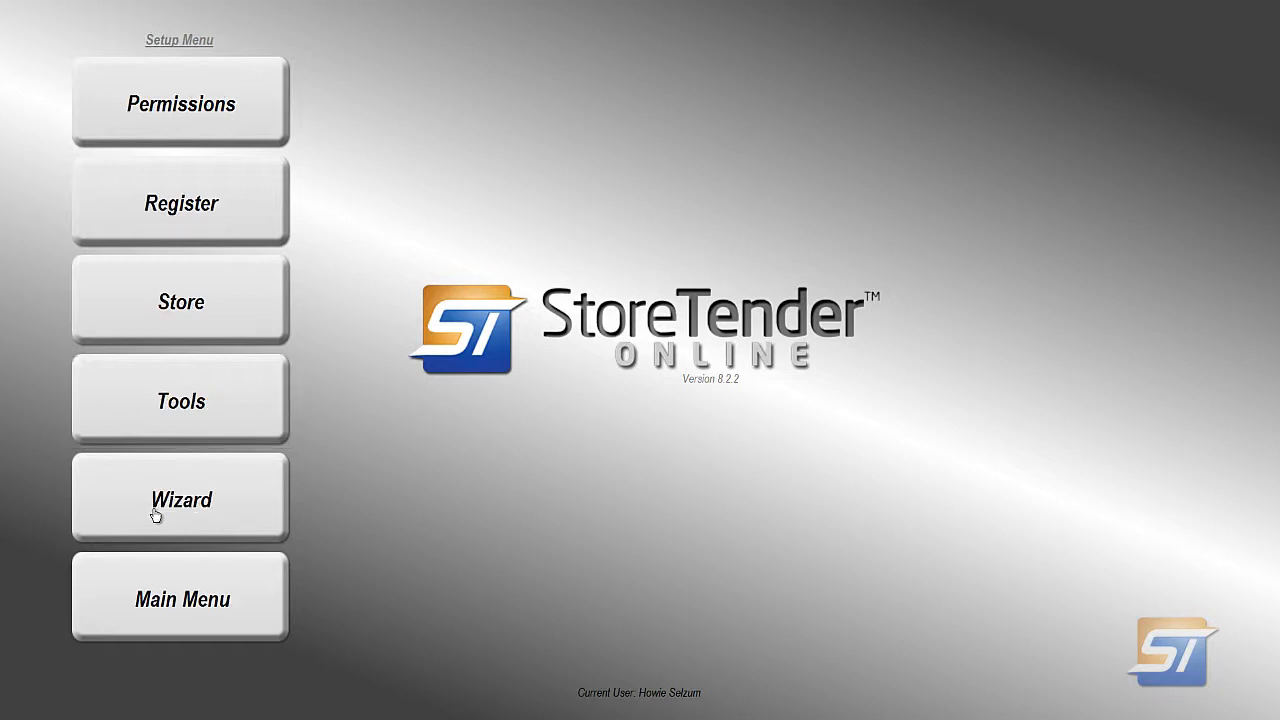
{"action": "left_click", "coordinate": [201, 228]}
{"action": "left_click", "coordinate": [191, 286]}
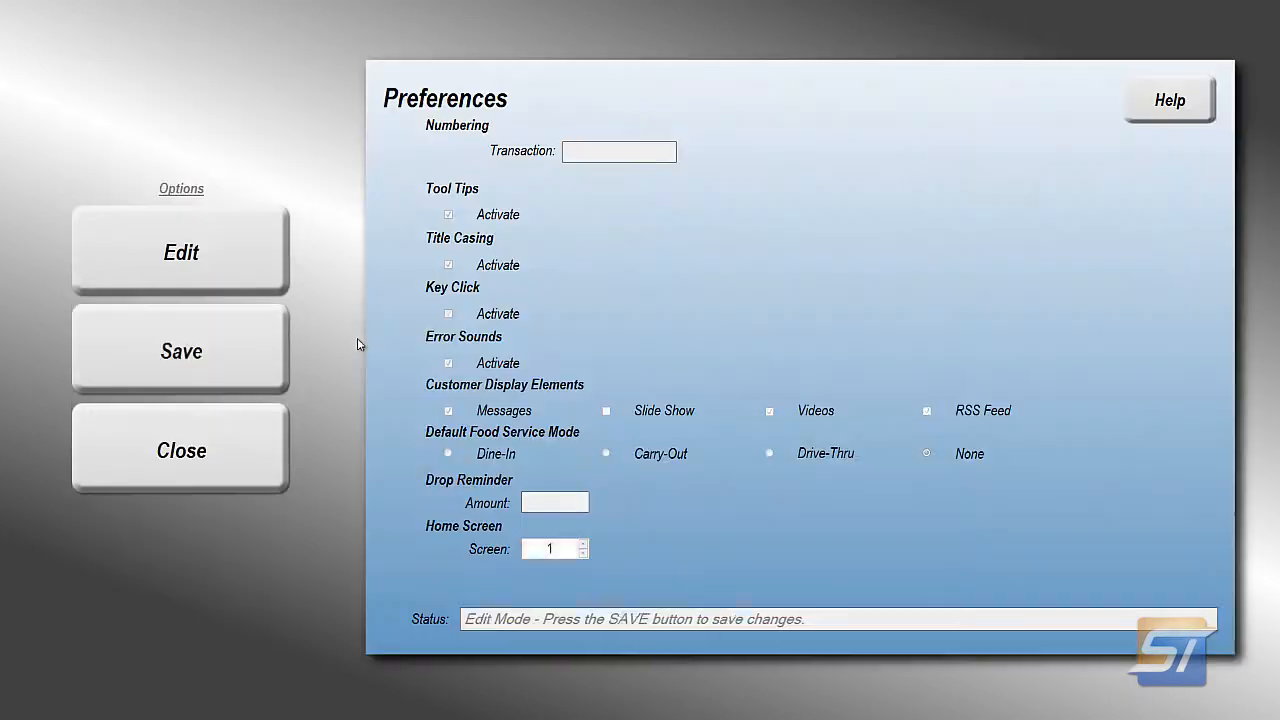
{"action": "left_click", "coordinate": [206, 264]}
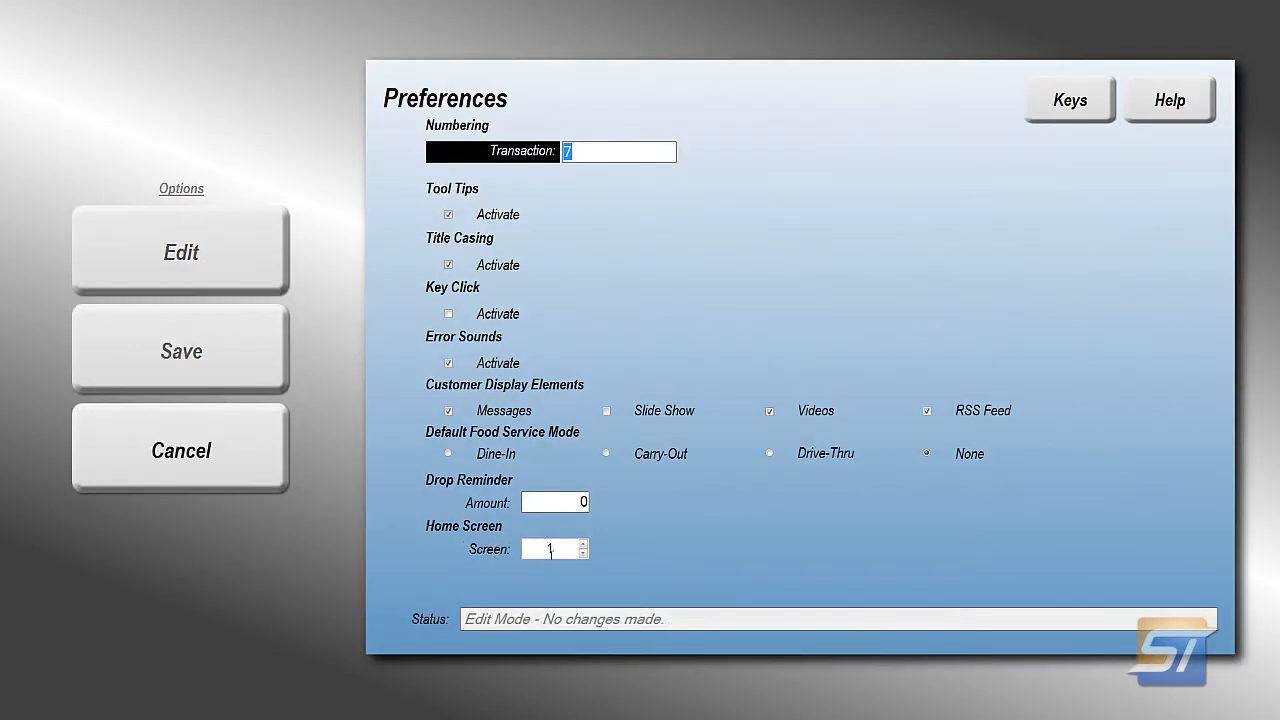
Try setting the register's Home Screen number to 2 and return it to 1
{"action": "left_click", "coordinate": [584, 545]}
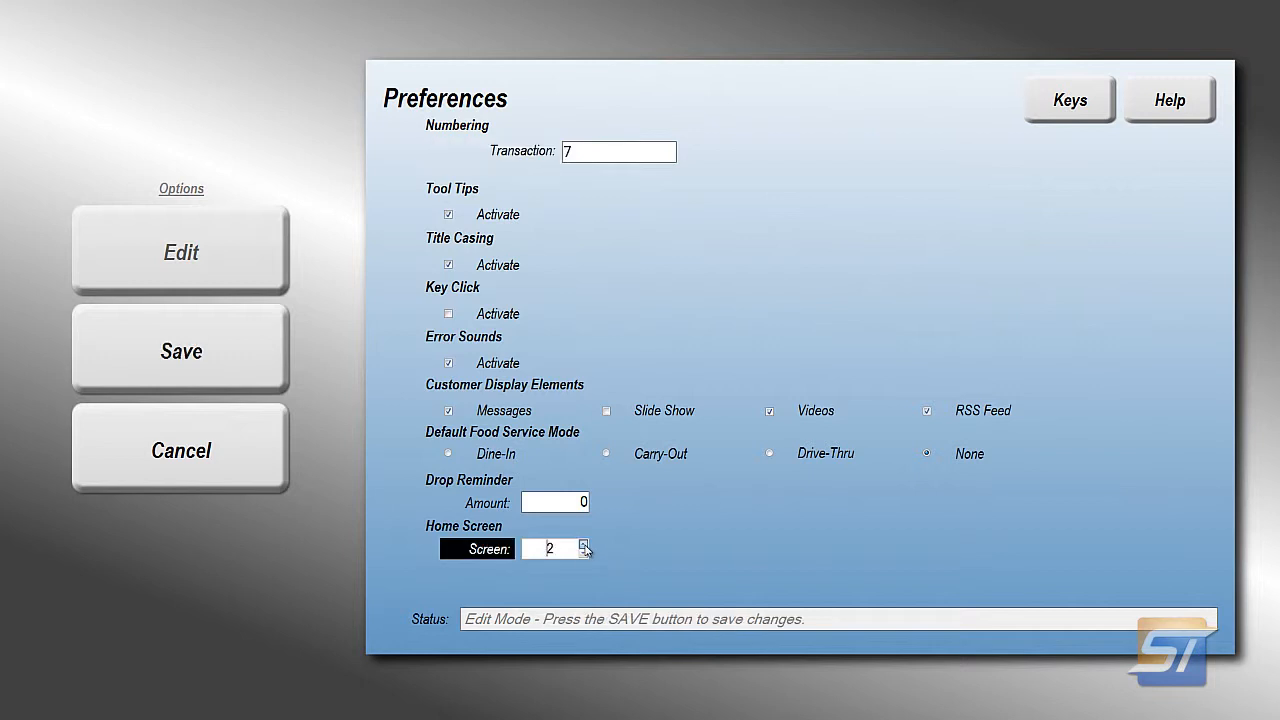
{"action": "left_click", "coordinate": [585, 552]}
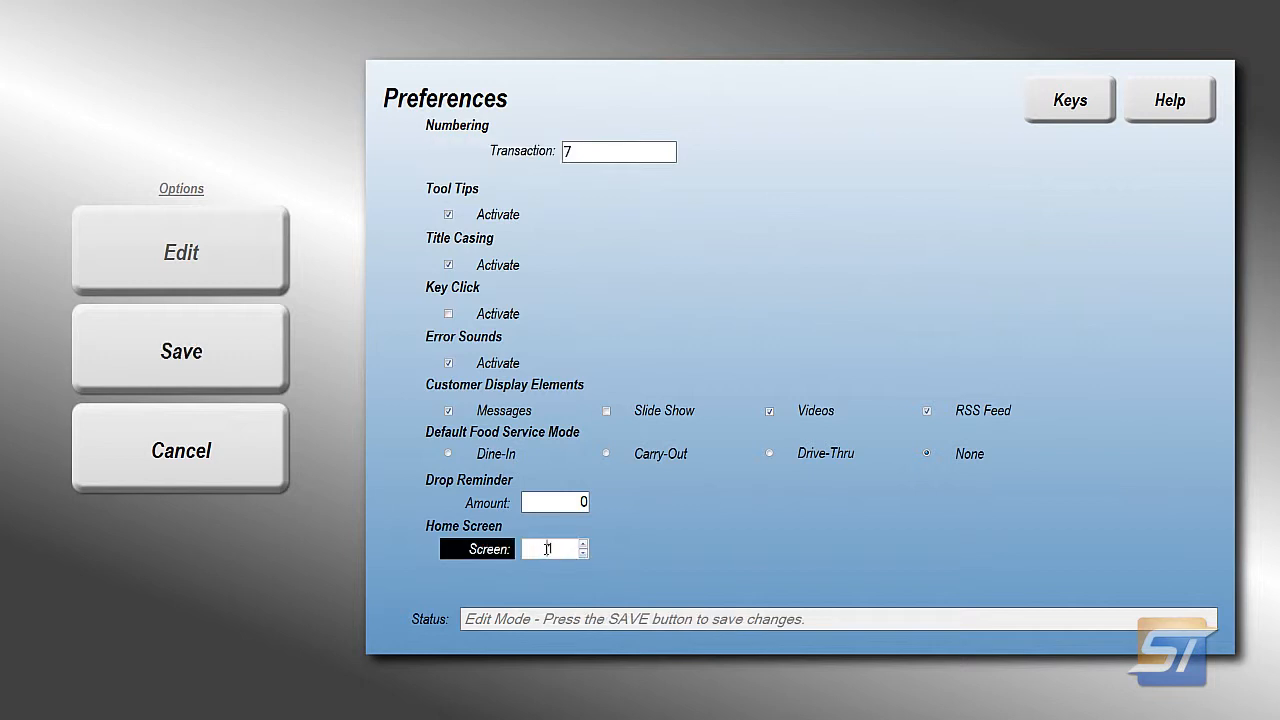